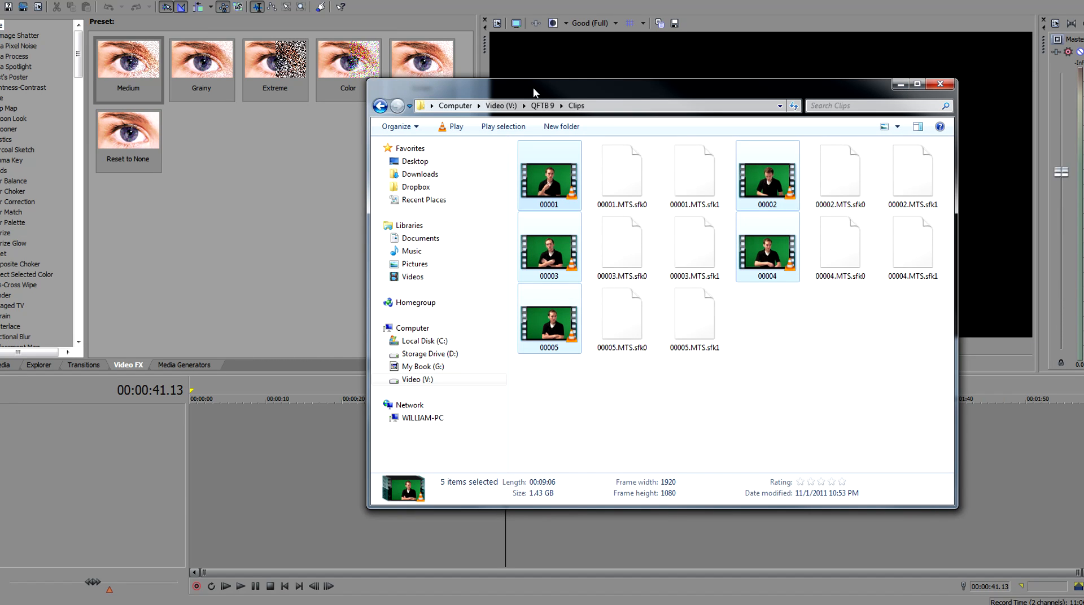
# Add video clips 00001 through 00005 from the Clips folder to the start of the timeline
pyautogui.click(549, 189)
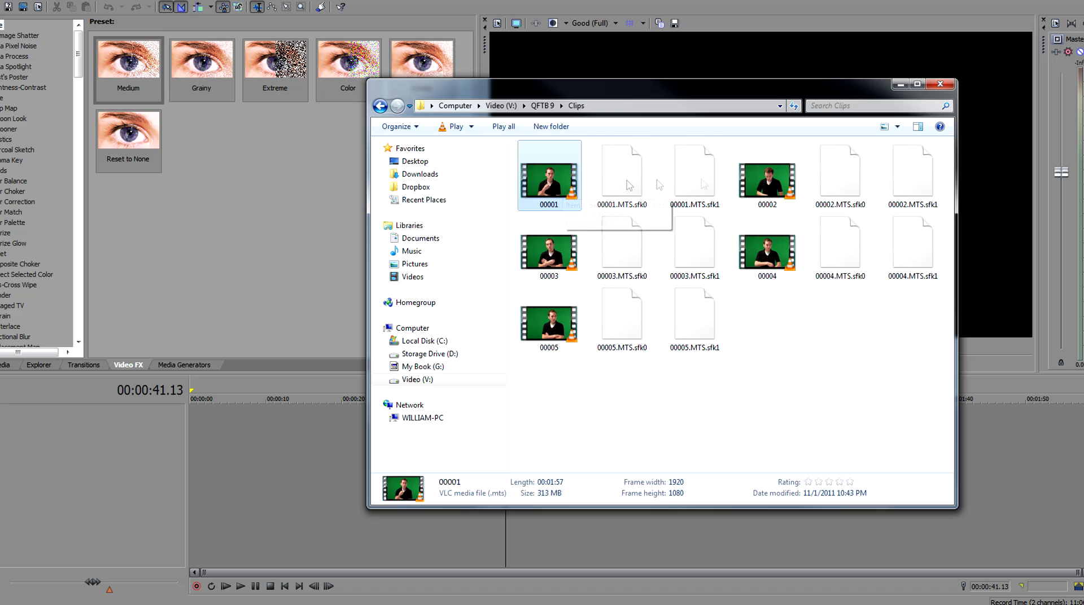
pyautogui.keyDown('ctrl'); pyautogui.click(767, 181); pyautogui.keyUp('ctrl')
pyautogui.keyDown('ctrl'); pyautogui.click(549, 251); pyautogui.keyUp('ctrl')
pyautogui.keyDown('ctrl'); pyautogui.click(767, 252); pyautogui.keyUp('ctrl')
pyautogui.keyDown('ctrl'); pyautogui.click(548, 323); pyautogui.keyUp('ctrl')
pyautogui.moveTo(545, 186); pyautogui.dragTo(202, 445)
pyautogui.moveTo(620, 89); pyautogui.dragTo(1083, 85)
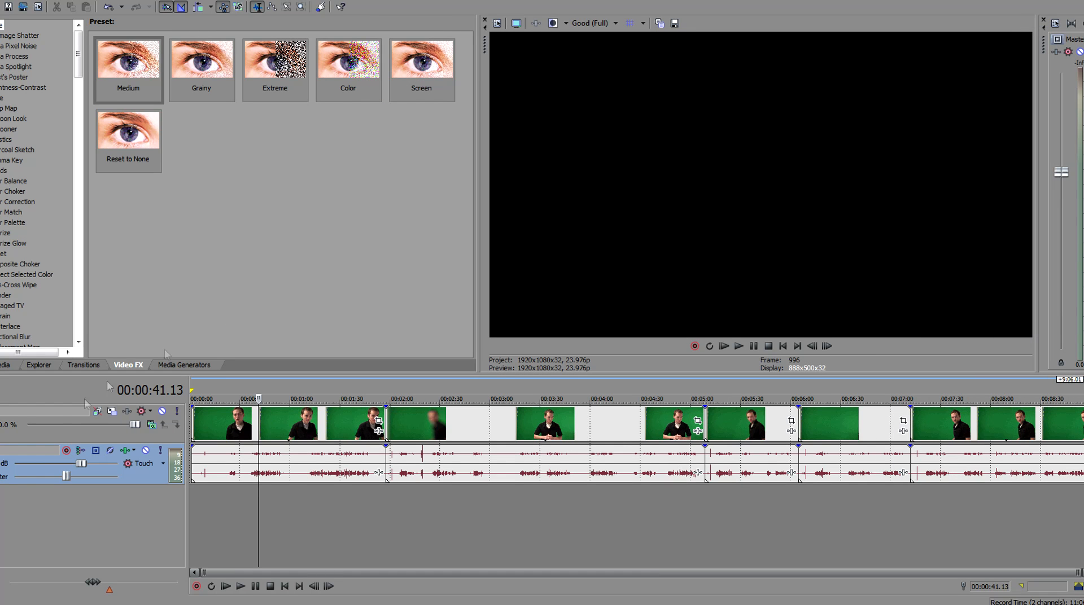
# Shift the second video clip and all following clips about 23 seconds later to open a gap after the first clip
pyautogui.click(232, 454)
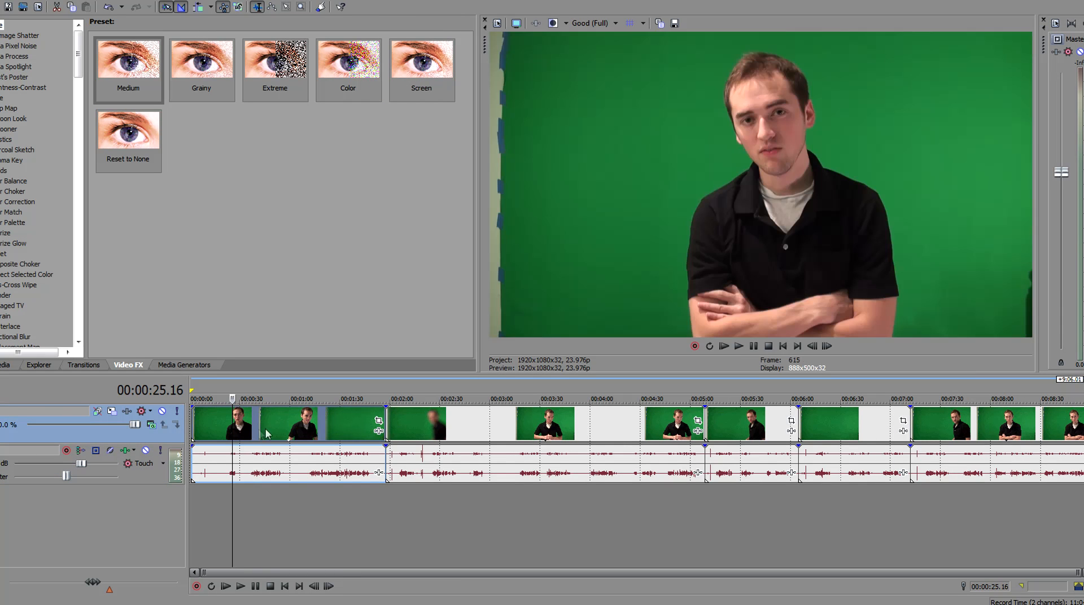
pyautogui.rightClick(497, 432)
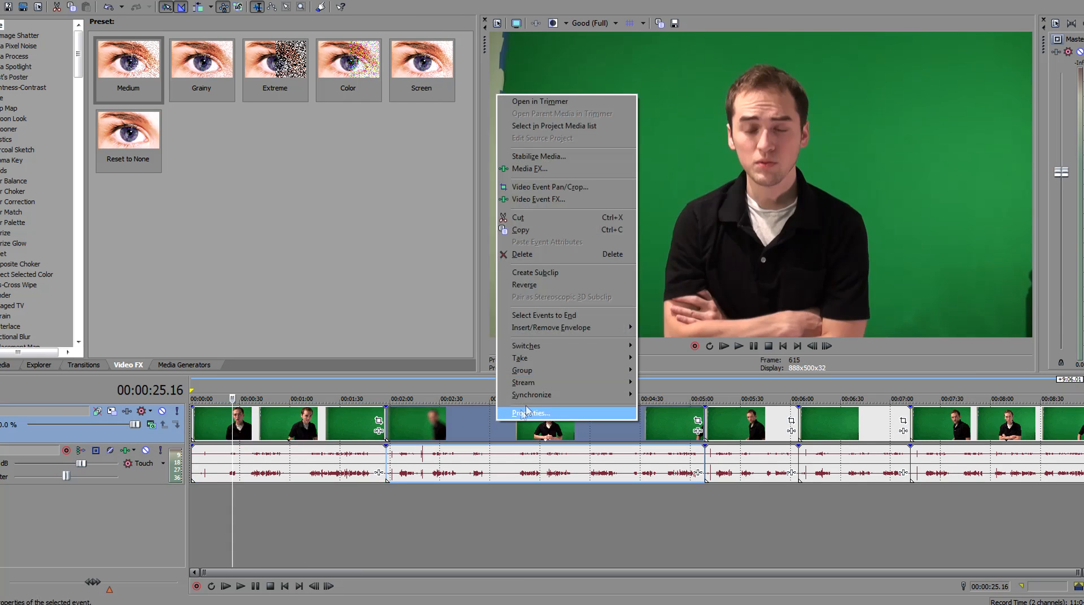
pyautogui.click(541, 316)
pyautogui.moveTo(490, 415); pyautogui.dragTo(528, 415)
# Spread the third, fourth and fifth video clips apart, leaving a gap before each one
pyautogui.click(796, 423)
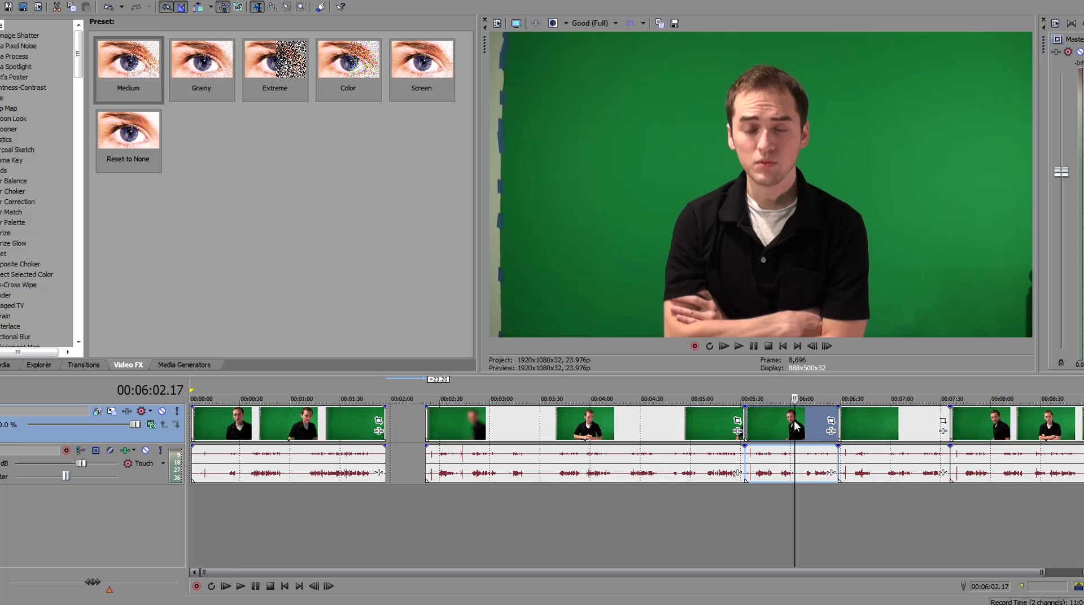
pyautogui.scroll(-1, 970, 438)
pyautogui.keyDown('shift'); pyautogui.click(995, 437); pyautogui.keyUp('shift')
pyautogui.moveTo(966, 436); pyautogui.dragTo(1054, 438)
pyautogui.click(908, 430)
pyautogui.moveTo(893, 432); pyautogui.dragTo(923, 431)
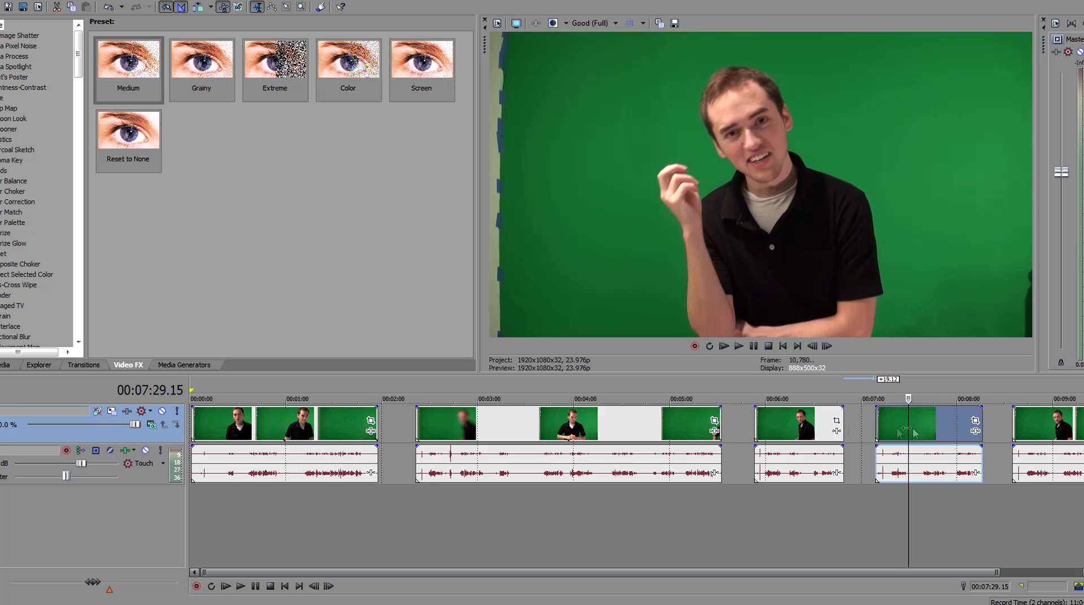
pyautogui.click(263, 428)
pyautogui.click(233, 432)
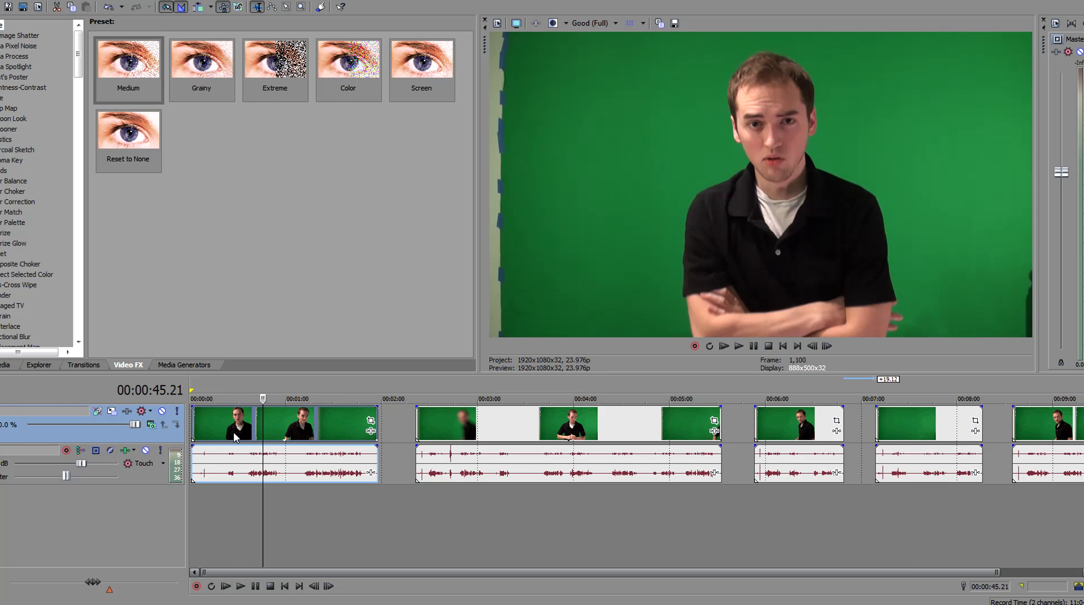
pyautogui.click(263, 429)
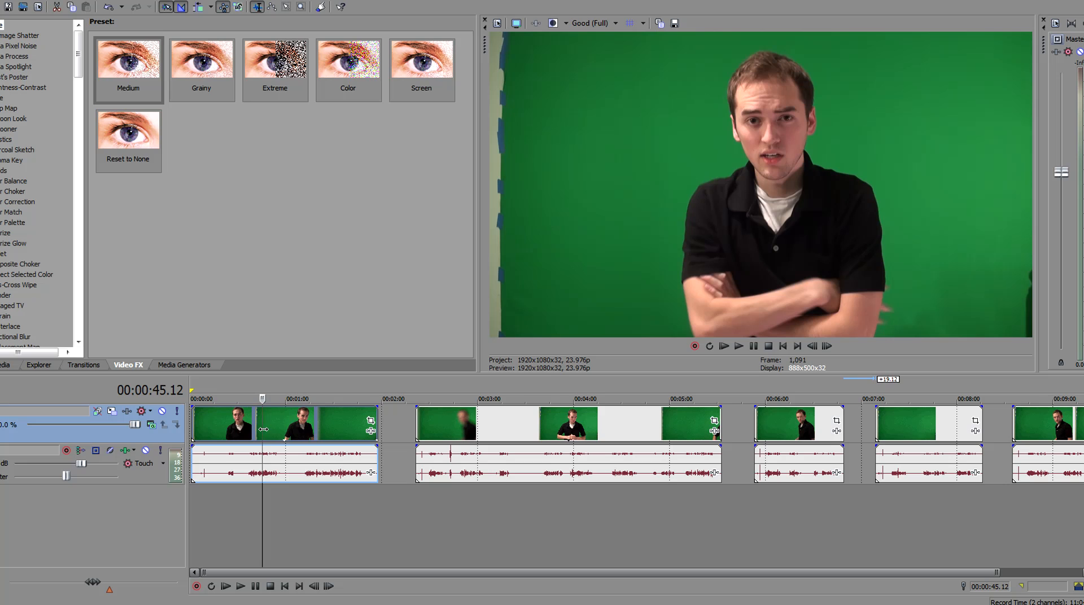
pyautogui.click(298, 435)
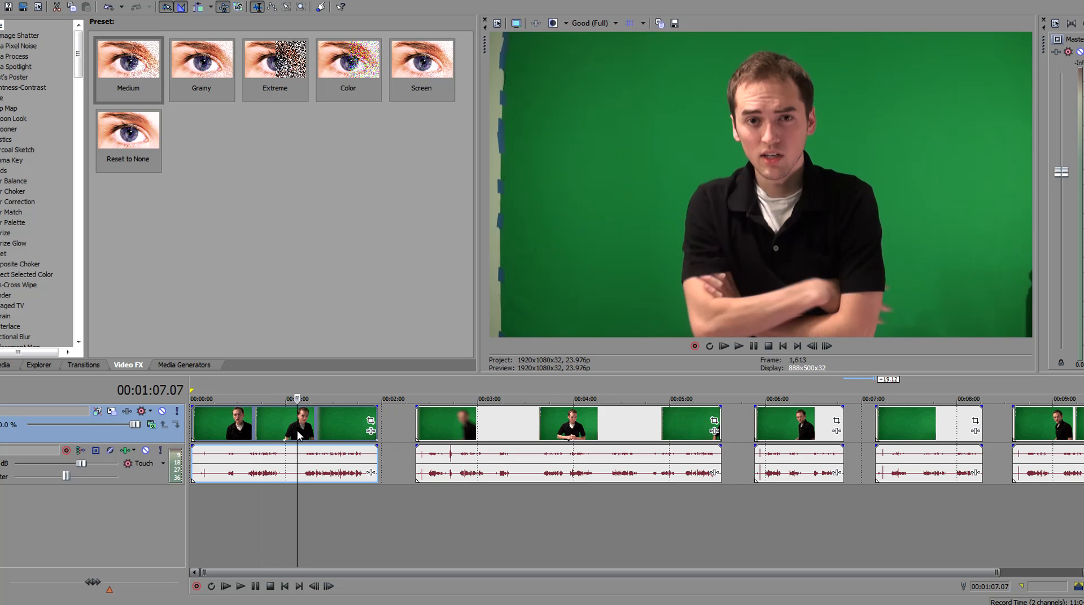
pyautogui.click(272, 430)
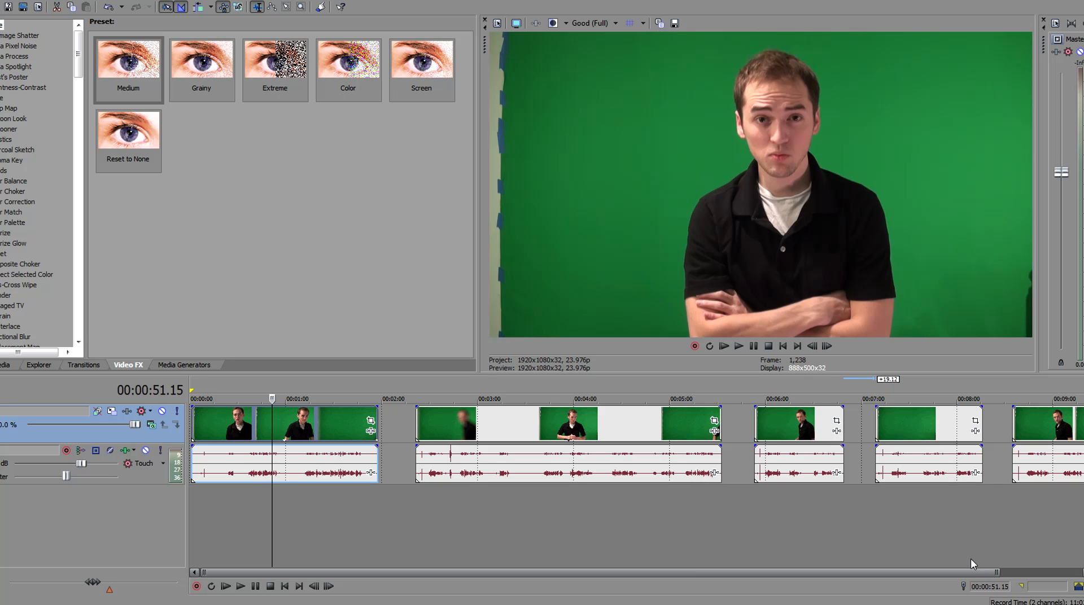
# Raise the Vegas Pro volume slightly in the Windows Volume Mixer and close the mixer
pyautogui.click(1075, 604)
pyautogui.click(1073, 586)
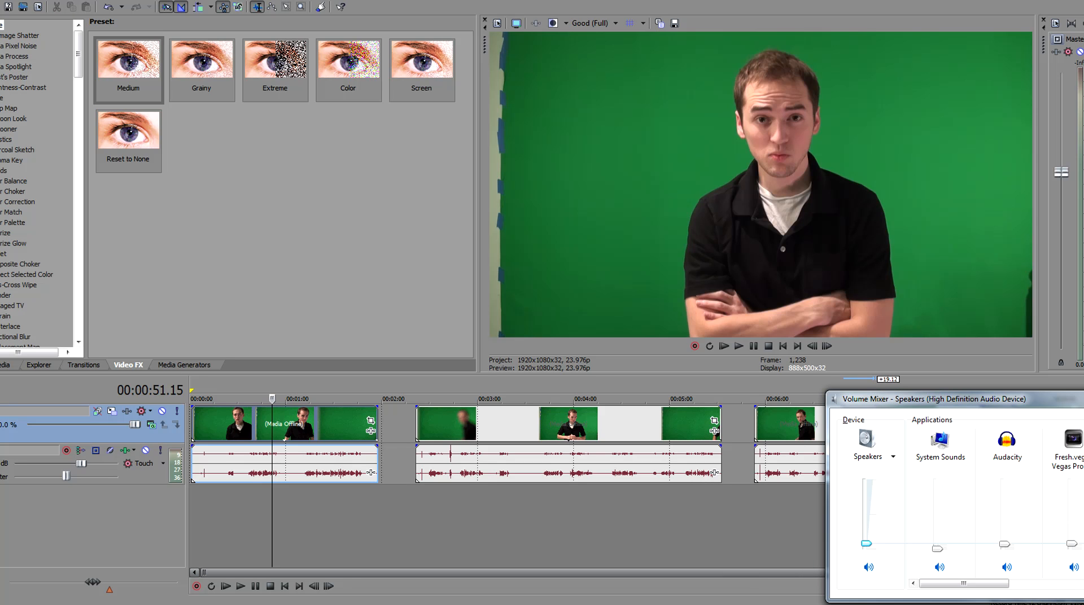
pyautogui.moveTo(1075, 545); pyautogui.dragTo(1074, 534)
pyautogui.click(1083, 396)
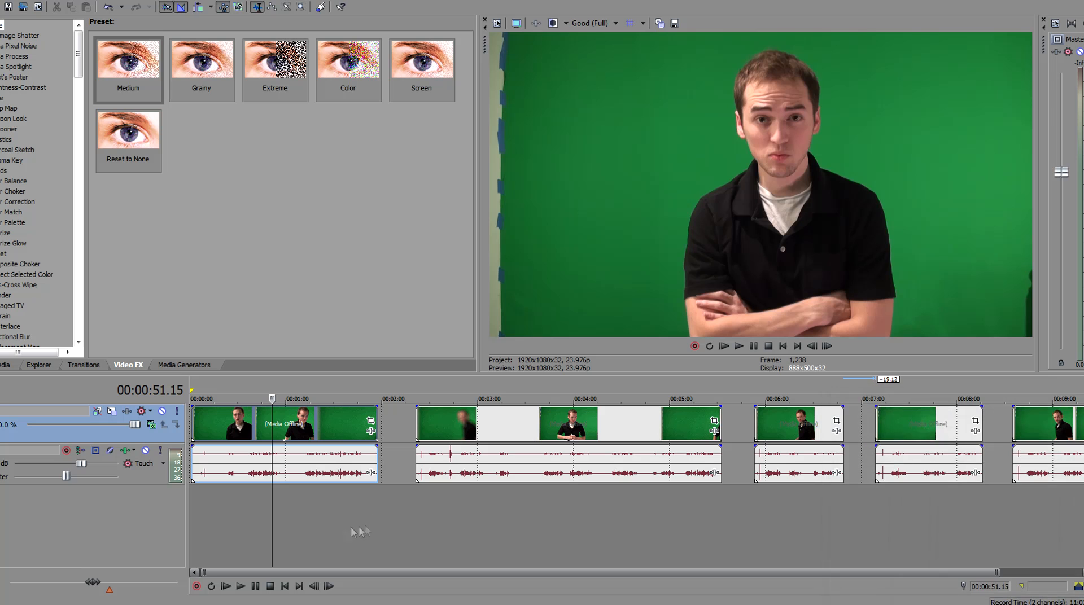
# Play the first clip from about 00:00:37 to listen to its camera audio
pyautogui.click(245, 517)
pyautogui.scroll(5, 299, 522)
pyautogui.click(614, 519)
pyautogui.press('space')
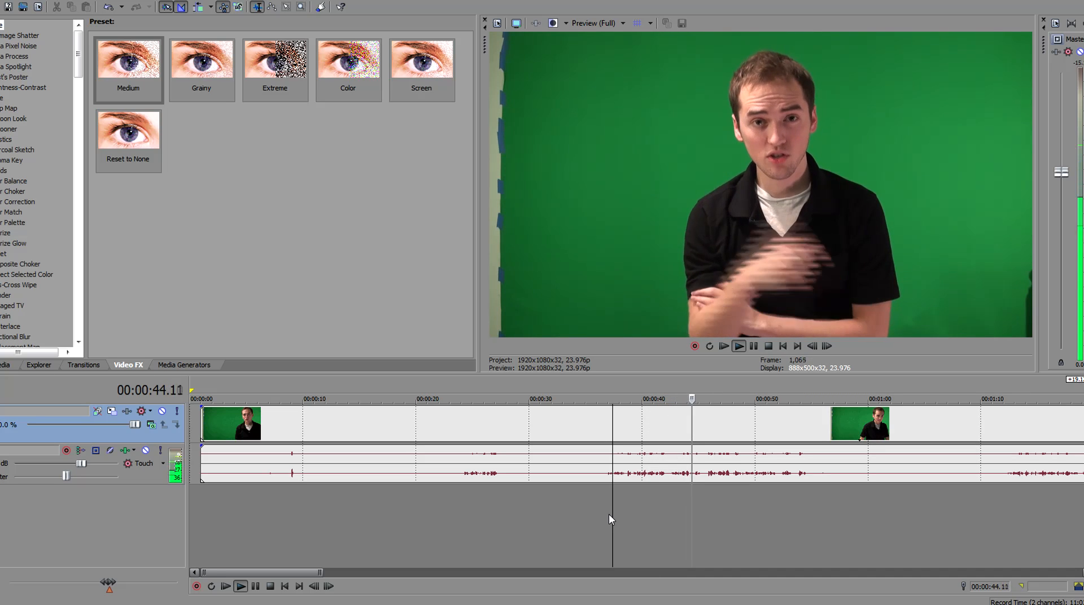
pyautogui.press('space')
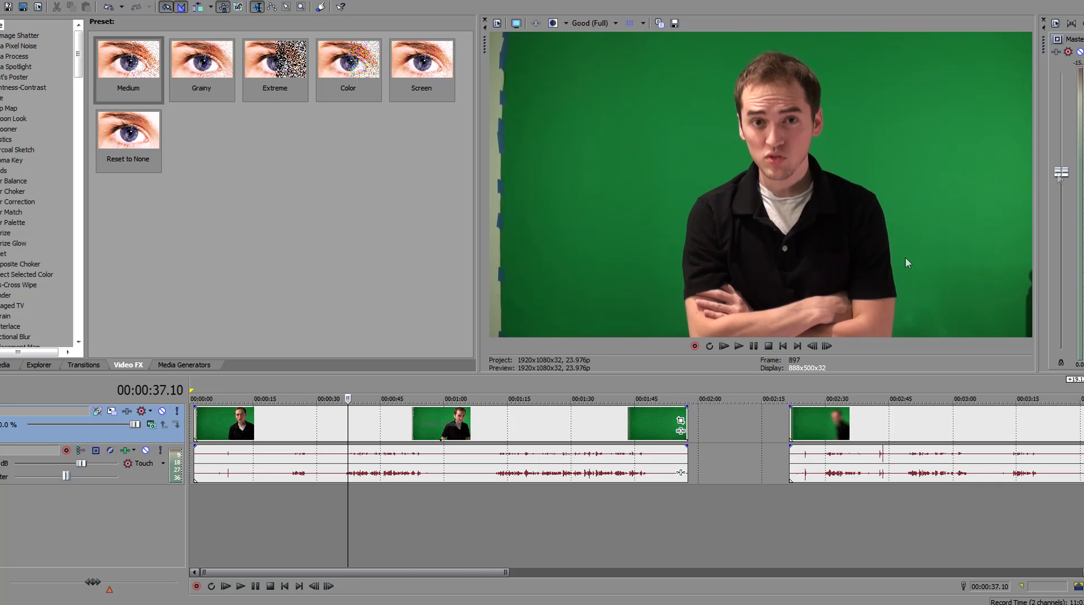
# Add audio files 1 through 5 from the Audio folder to a new track below the camera audio
pyautogui.moveTo(1083, 77)
pyautogui.mouseDown()
pyautogui.moveTo(1005, 77)
pyautogui.moveTo(1083, 85)
pyautogui.mouseUp()
pyautogui.moveTo(1083, 101); pyautogui.dragTo(1008, 62)
pyautogui.click(1017, 150)
pyautogui.keyDown('ctrl'); pyautogui.click(1017, 175); pyautogui.keyUp('ctrl')
pyautogui.keyDown('ctrl'); pyautogui.click(1026, 202); pyautogui.keyUp('ctrl')
pyautogui.keyDown('ctrl'); pyautogui.click(1024, 228); pyautogui.keyUp('ctrl')
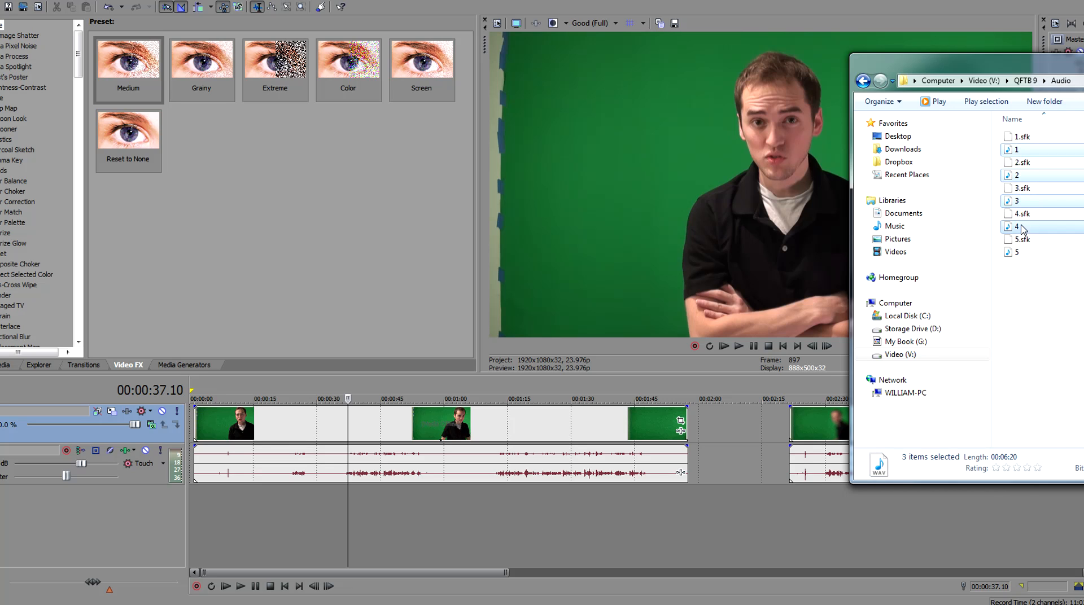
pyautogui.keyDown('ctrl'); pyautogui.click(1025, 253); pyautogui.keyUp('ctrl')
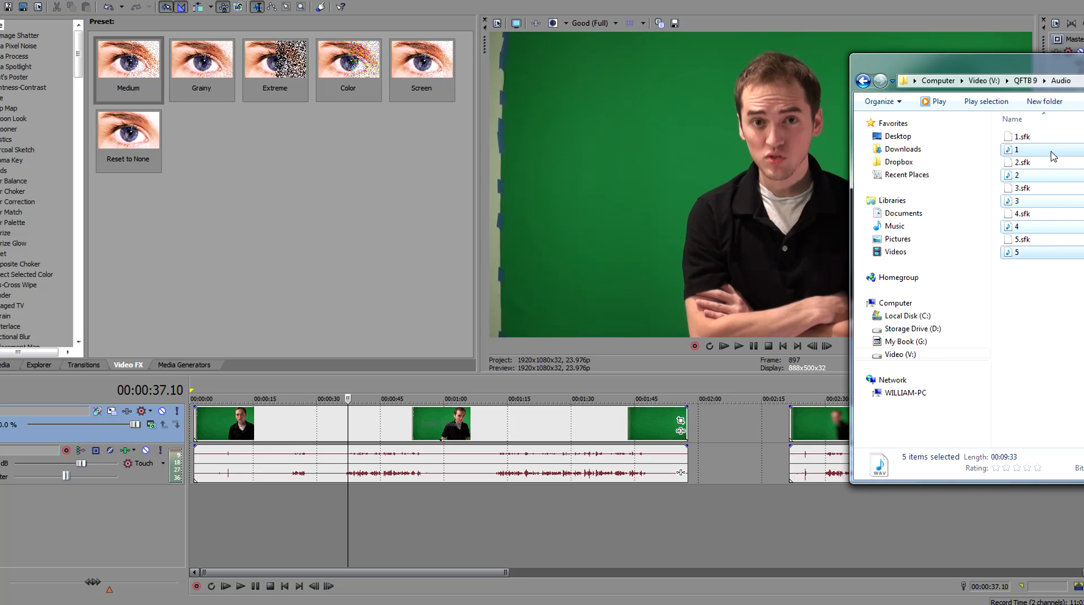
pyautogui.moveTo(1054, 155); pyautogui.dragTo(205, 512)
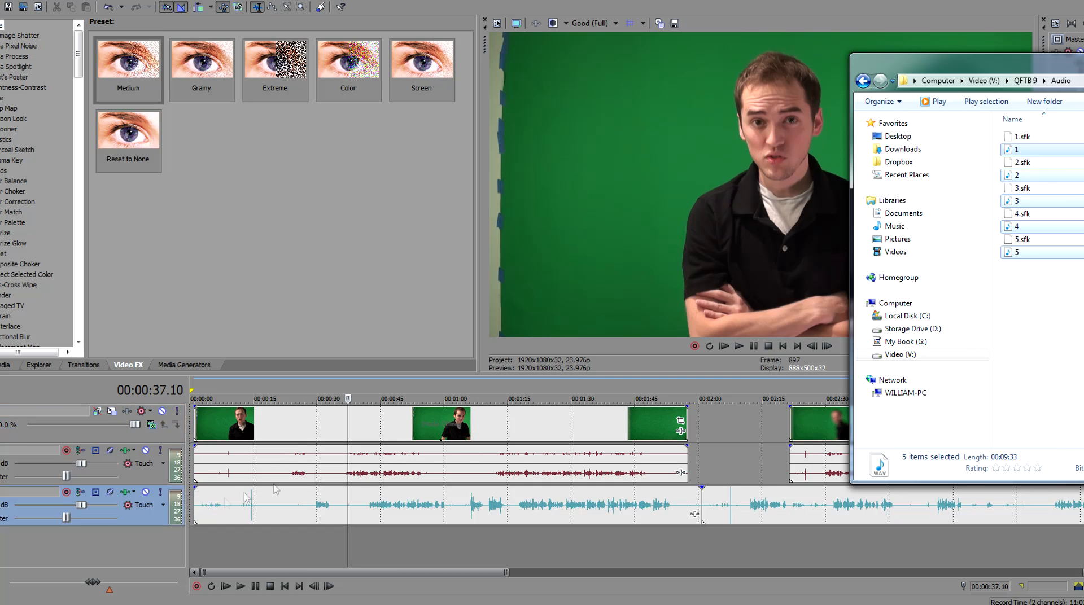
pyautogui.click(695, 514)
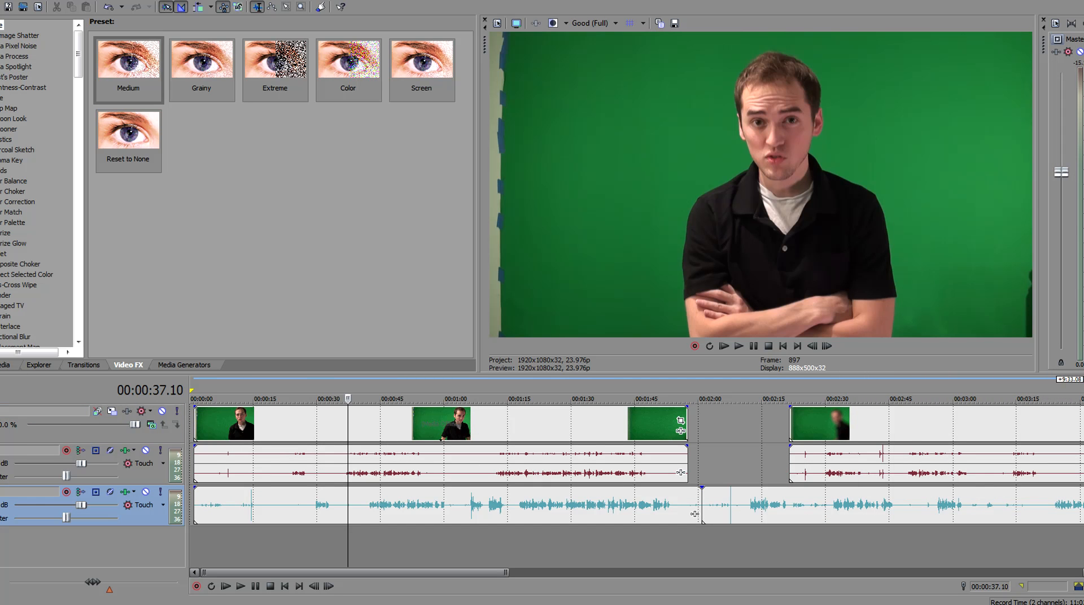
# Shift the second recorded audio clip and all following ones about 20 seconds later, to the start of the second video clip
pyautogui.click(419, 506)
pyautogui.scroll(-5, 419, 507)
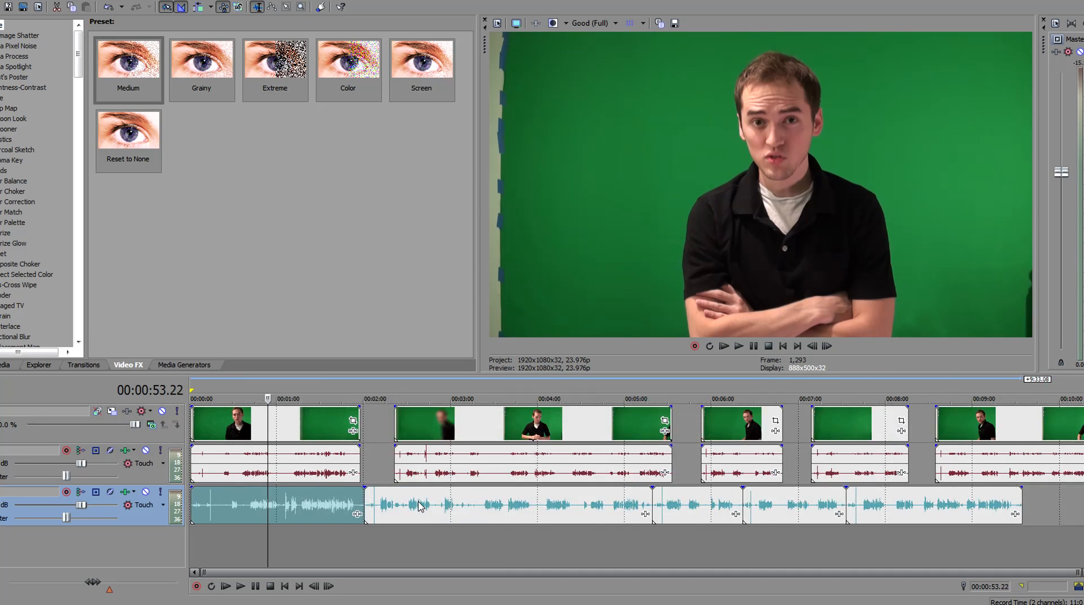
pyautogui.rightClick(457, 508)
pyautogui.click(502, 402)
pyautogui.moveTo(508, 506); pyautogui.dragTo(539, 506)
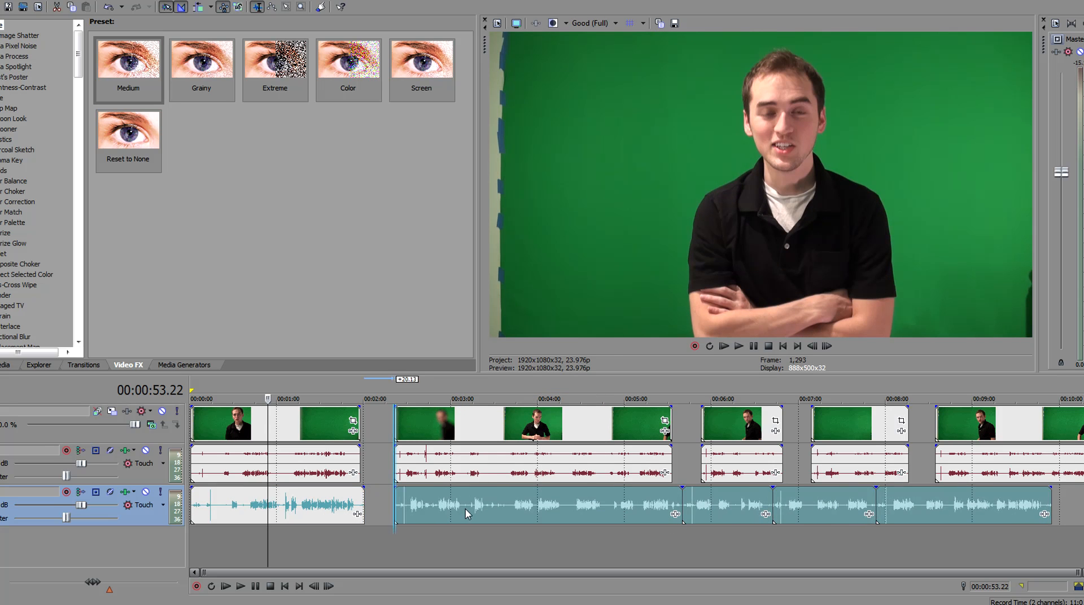
# Shift the third recorded audio clip and all following ones later to start with the third video clip
pyautogui.click(712, 507)
pyautogui.rightClick(711, 507)
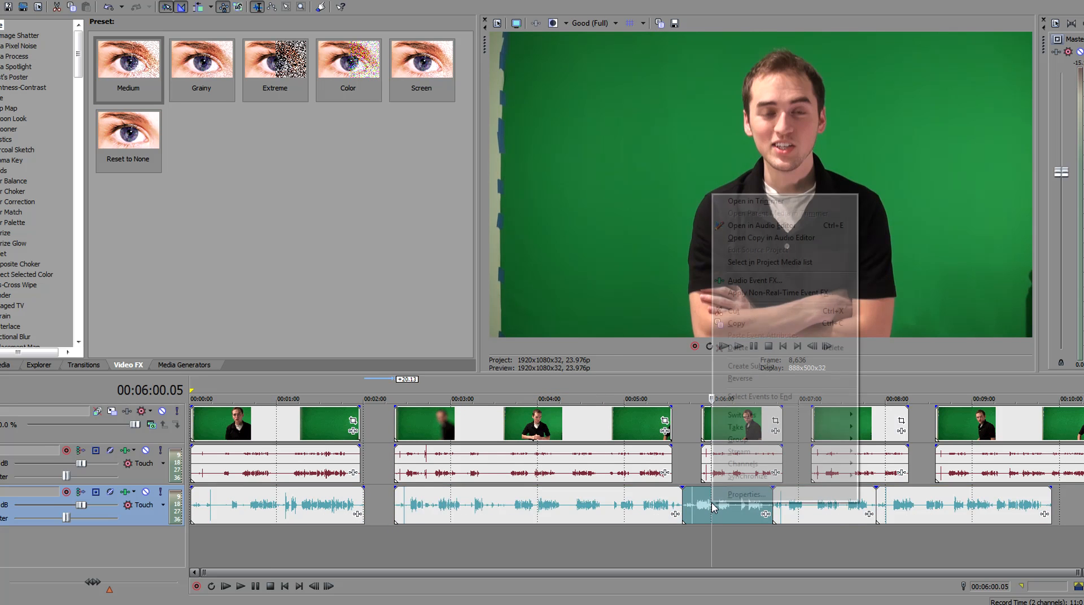
pyautogui.click(743, 398)
pyautogui.moveTo(714, 513); pyautogui.dragTo(733, 513)
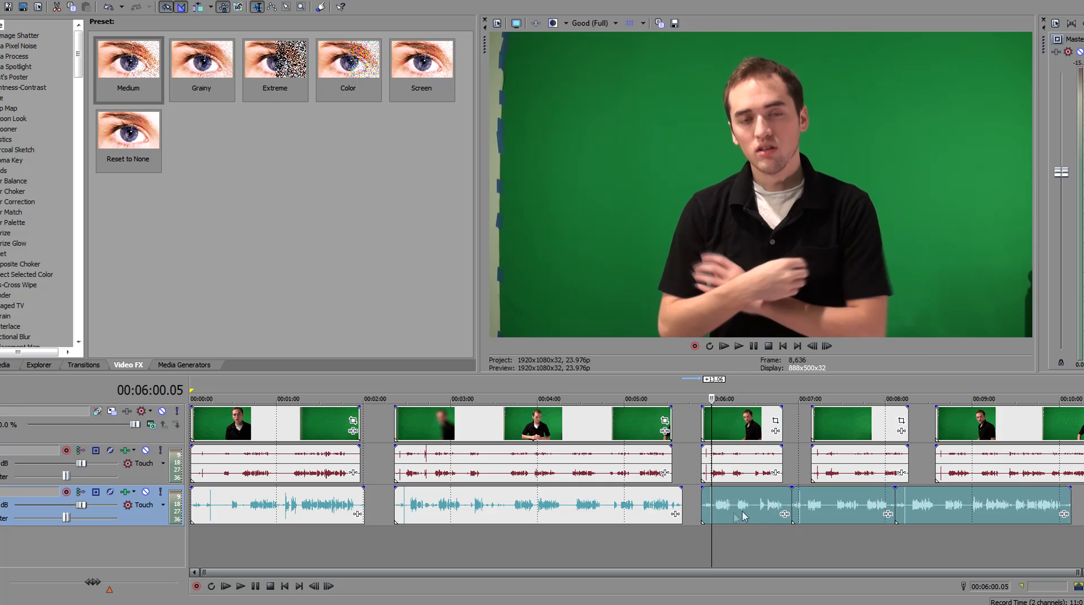
# Move the fourth and fifth recorded audio clips later so each starts with its matching video clip
pyautogui.rightClick(880, 508)
pyautogui.click(913, 401)
pyautogui.click(833, 508)
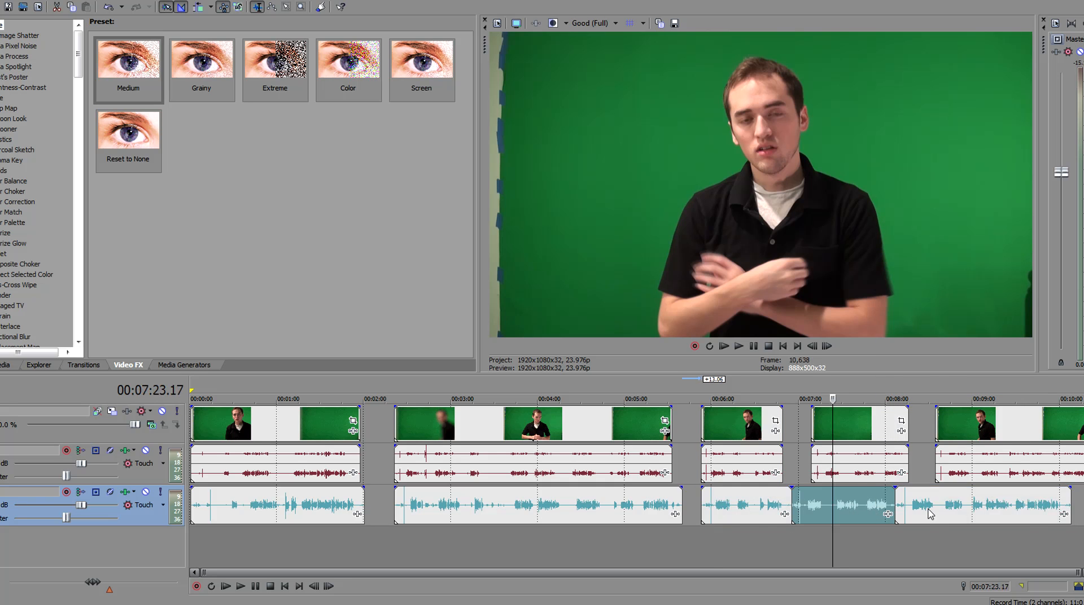
pyautogui.moveTo(949, 507); pyautogui.dragTo(986, 507)
pyautogui.moveTo(820, 508); pyautogui.dragTo(838, 507)
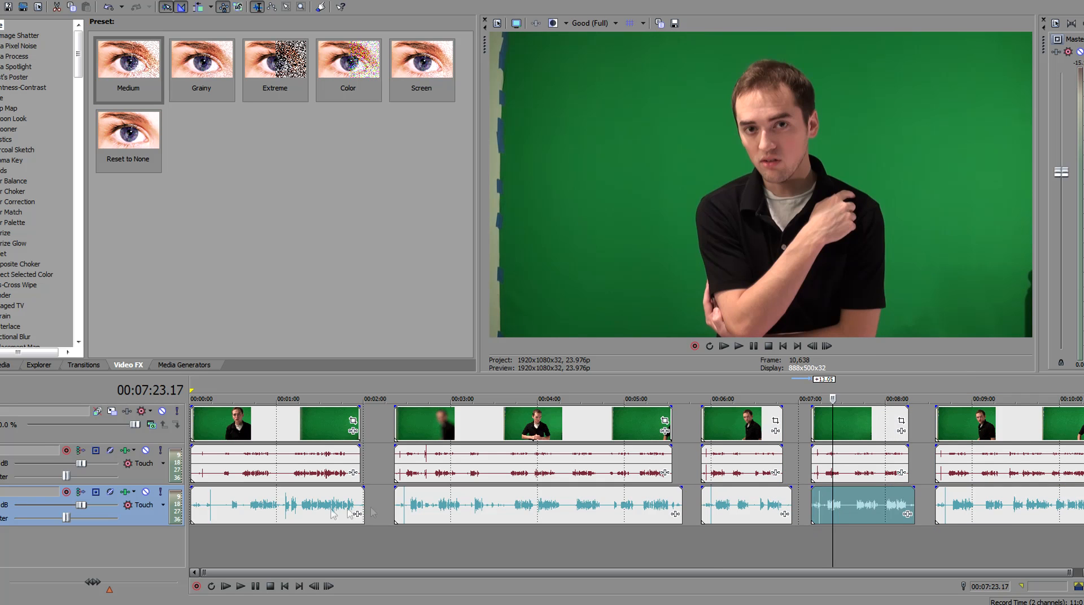
# Move the first video clip and its camera audio to about 5.6 seconds, roughly matching the sync spike in the recorded audio
pyautogui.click(205, 508)
pyautogui.scroll(5, 205, 508)
pyautogui.click(348, 467)
pyautogui.moveTo(349, 467); pyautogui.dragTo(463, 469)
pyautogui.click(464, 512)
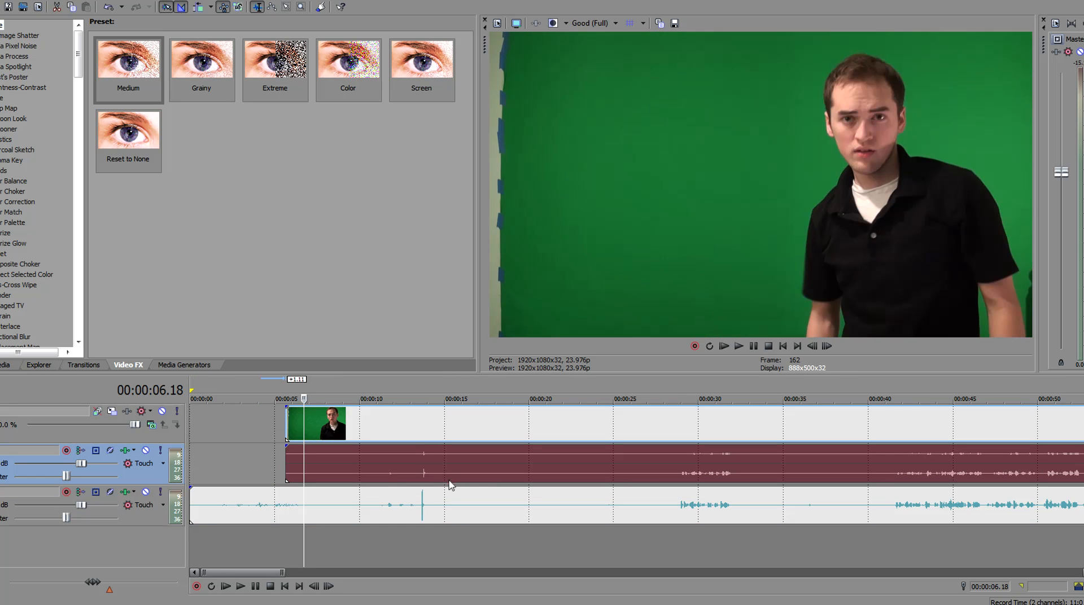
# Nudge the first recorded audio clip two frames later to line up its spike near 00:00:13.18 with the camera audio's
pyautogui.click(426, 502)
pyautogui.scroll(2, 508, 480)
pyautogui.scroll(-4, 548, 495)
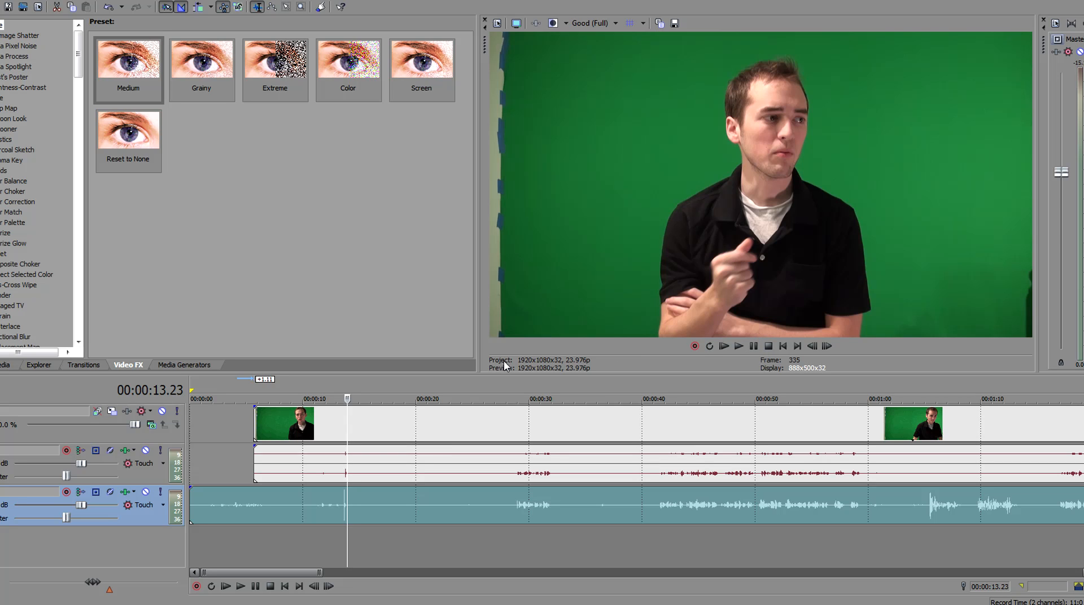
pyautogui.click(342, 503)
pyautogui.scroll(5, 343, 503)
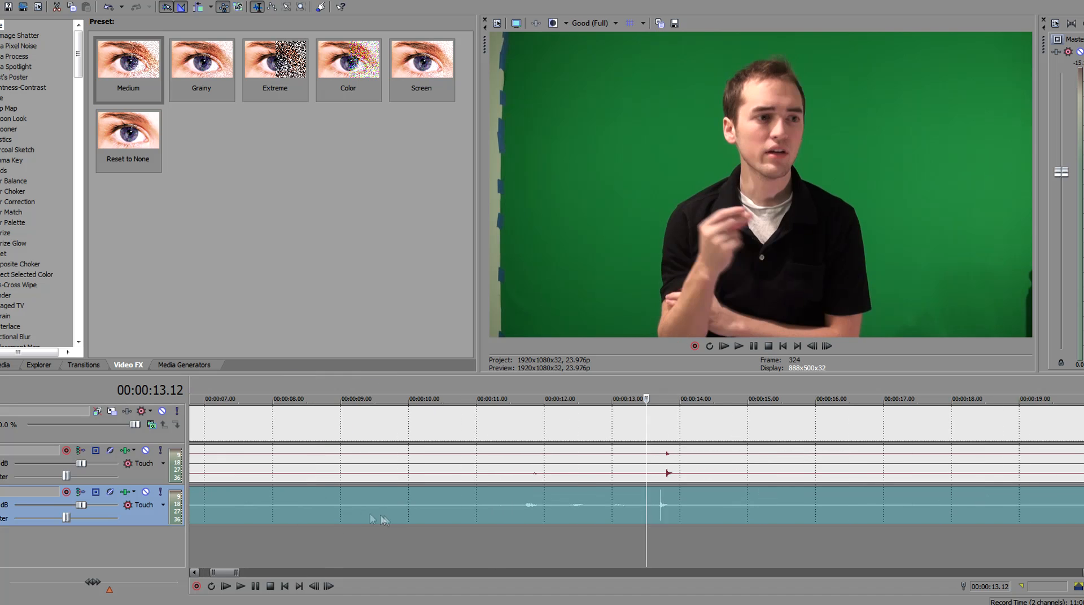
pyautogui.click(664, 501)
pyautogui.scroll(3, 632, 508)
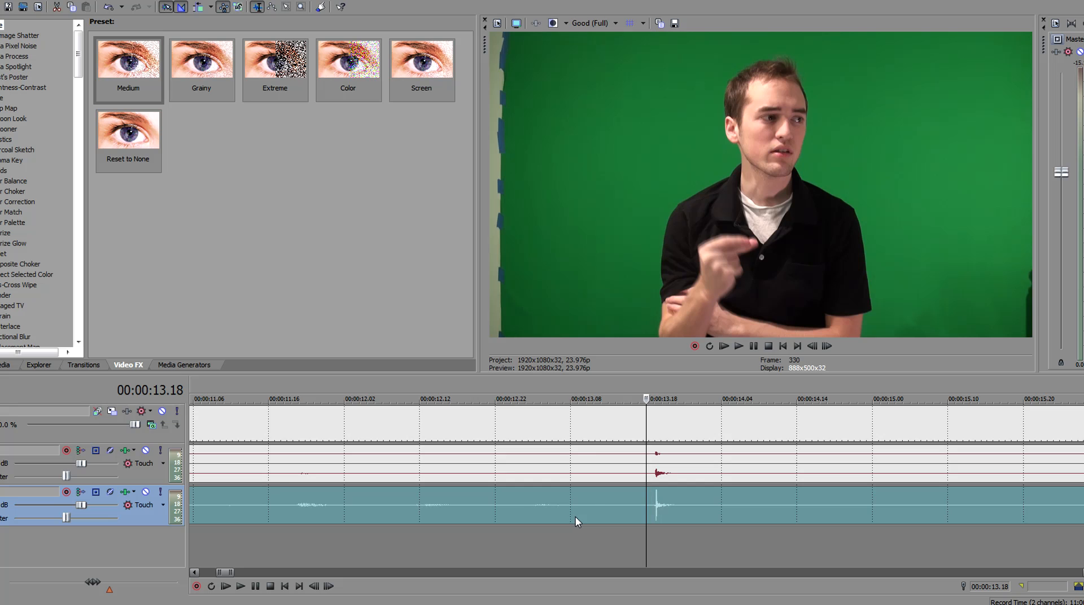
pyautogui.scroll(-5, 576, 518)
pyautogui.scroll(-3, 493, 495)
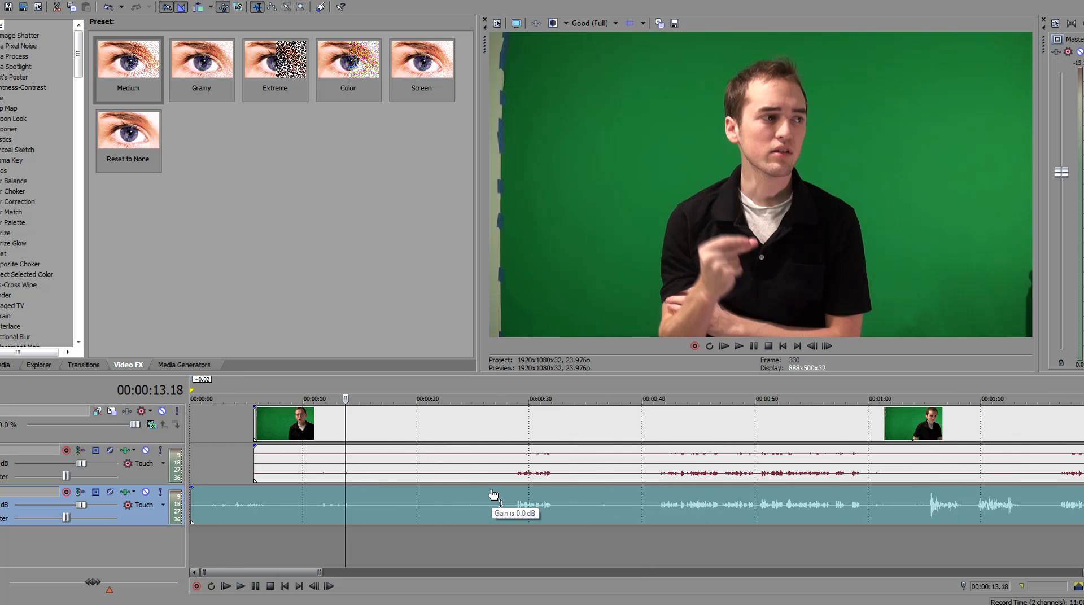
# Nudge the first recorded audio clip two frames earlier against the camera audio's speech around 00:00:45
pyautogui.click(711, 501)
pyautogui.scroll(3, 710, 502)
pyautogui.moveTo(651, 504); pyautogui.dragTo(647, 504)
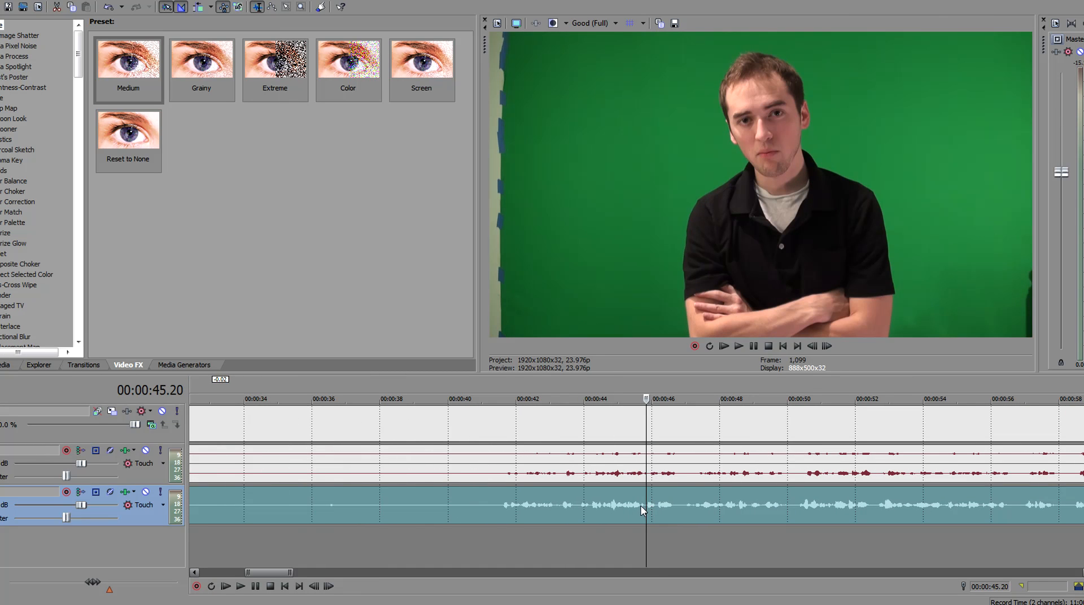
# Mute the camera audio track and play the separately recorded audio from about 00:00:44
pyautogui.click(146, 451)
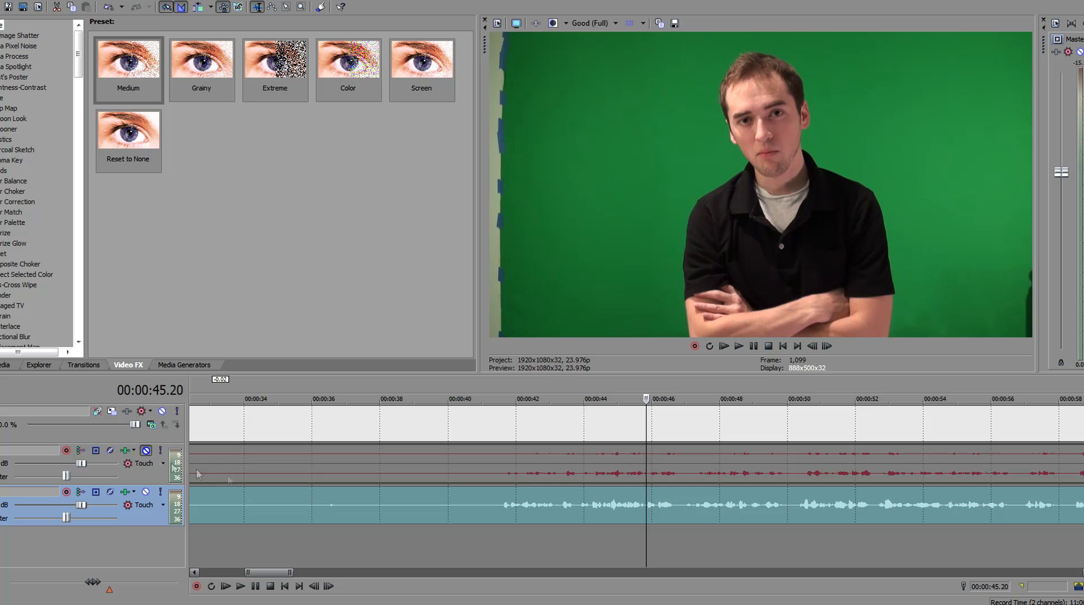
pyautogui.click(608, 545)
pyautogui.click(739, 347)
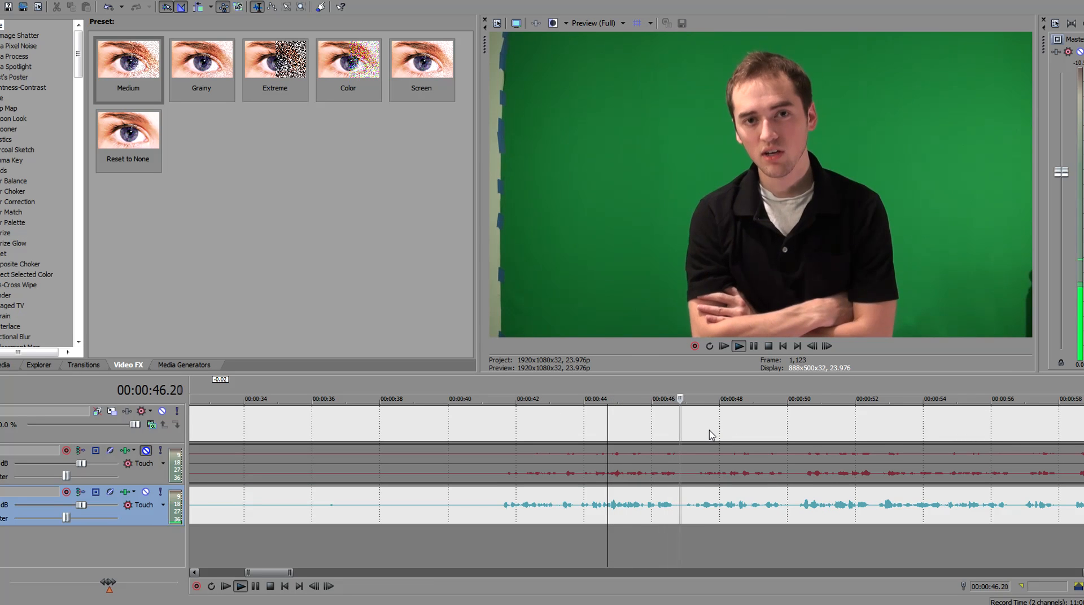
pyautogui.press('Return')
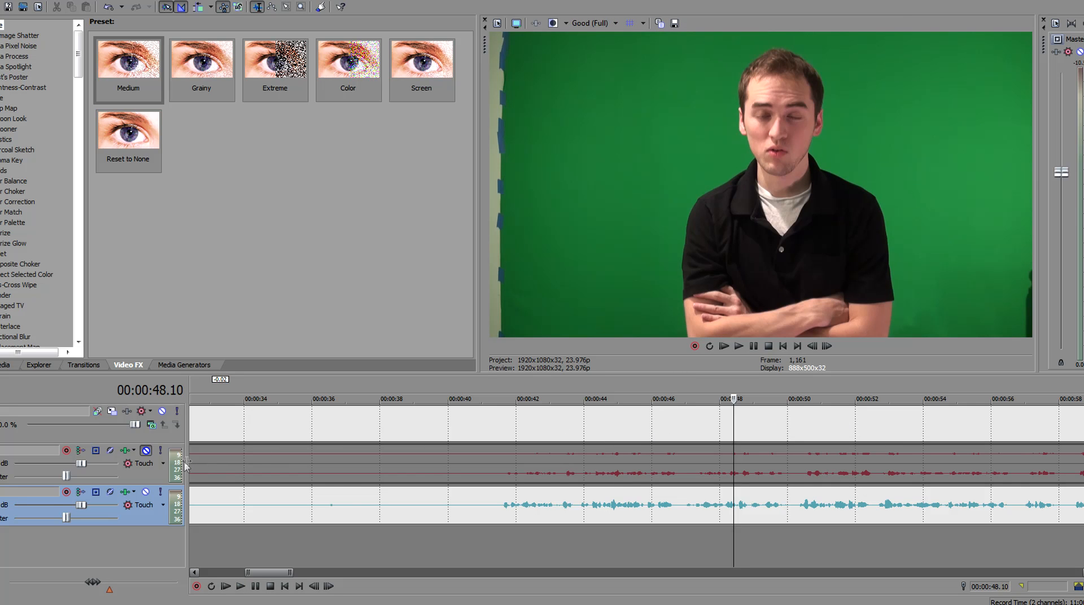
# Unmute the camera audio track
pyautogui.scroll(-8, 192, 474)
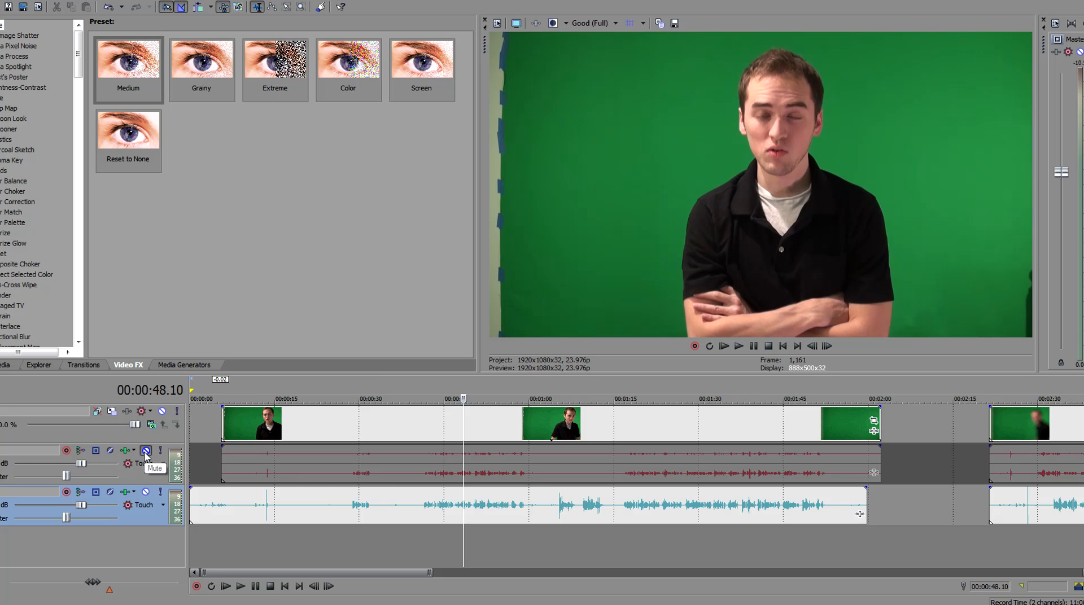
pyautogui.scroll(8, 634, 512)
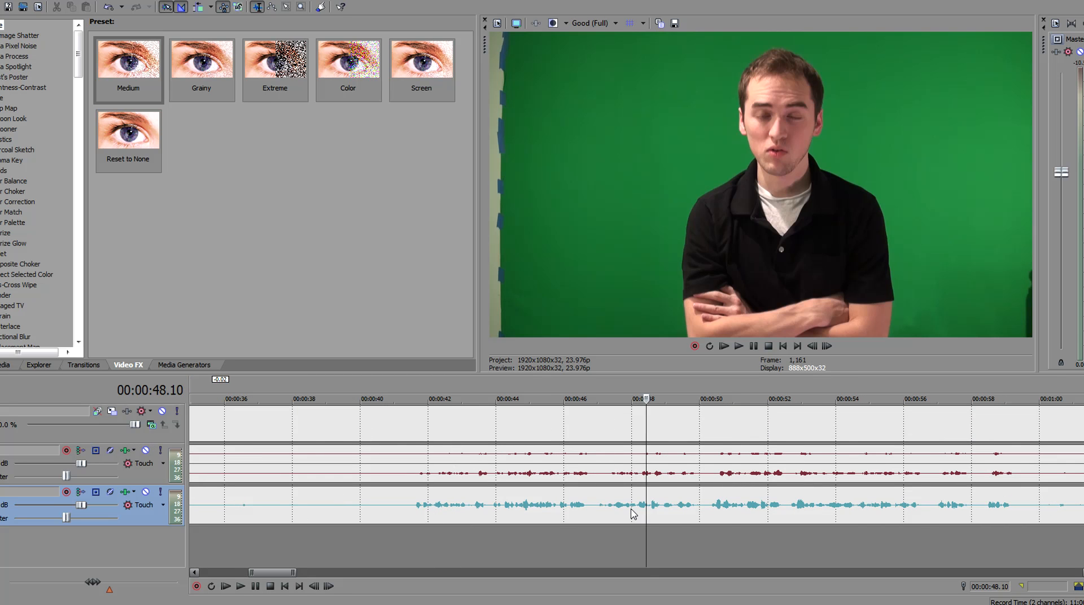
# Play the camera audio and the recorded audio together from 00:00:48.10
pyautogui.press('space')
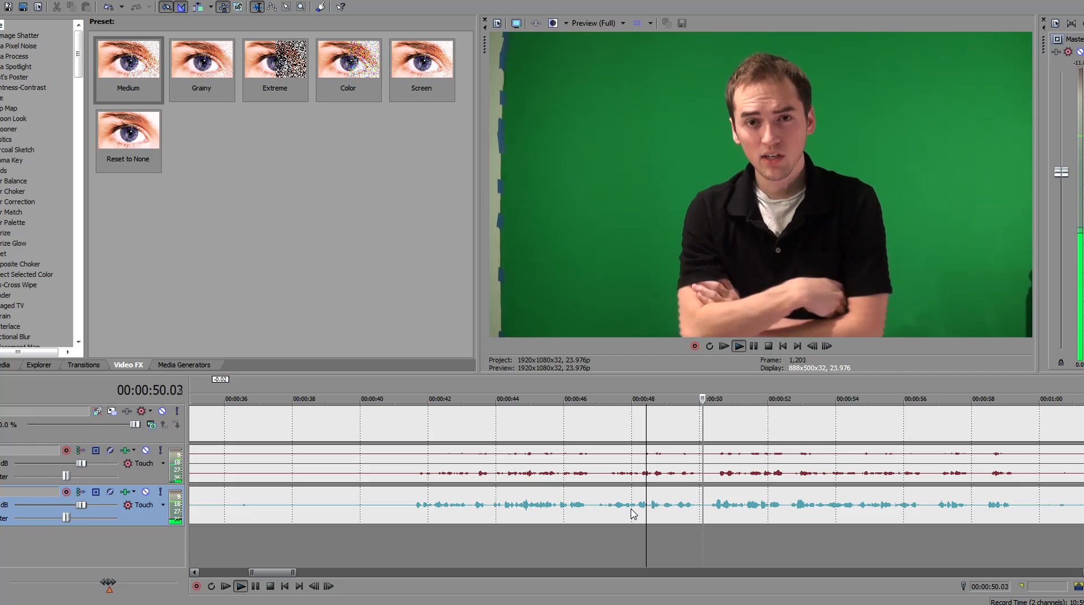
pyautogui.press('space')
pyautogui.scroll(-3, 557, 514)
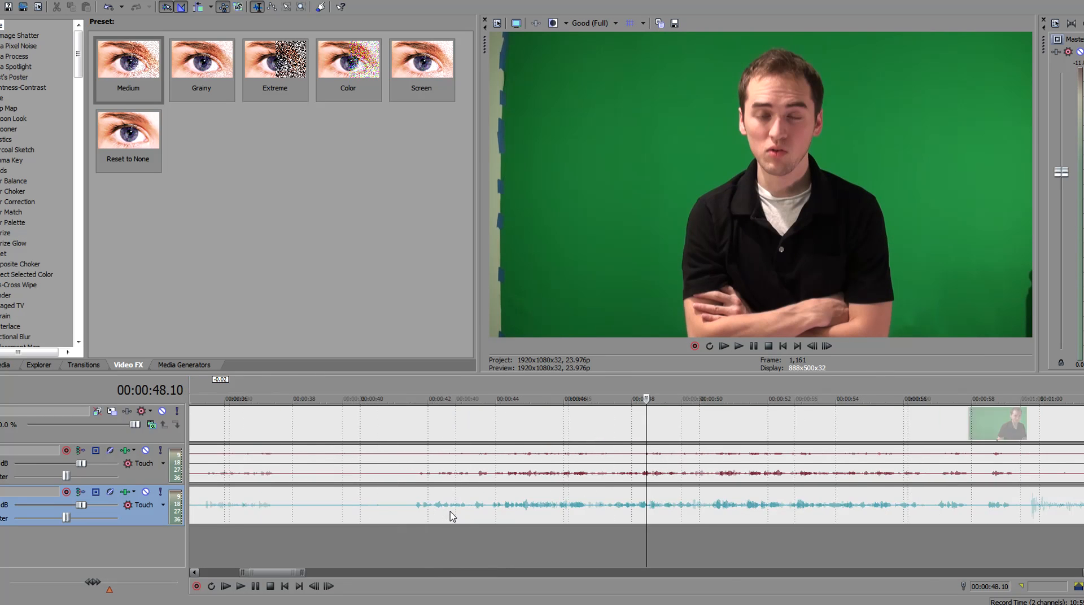
# Realign the first recorded audio clip so its spike matches the camera audio's spike just after 00:00:14.21
pyautogui.click(539, 504)
pyautogui.scroll(-4, 541, 500)
pyautogui.moveTo(318, 462); pyautogui.dragTo(342, 499)
pyautogui.click(314, 496)
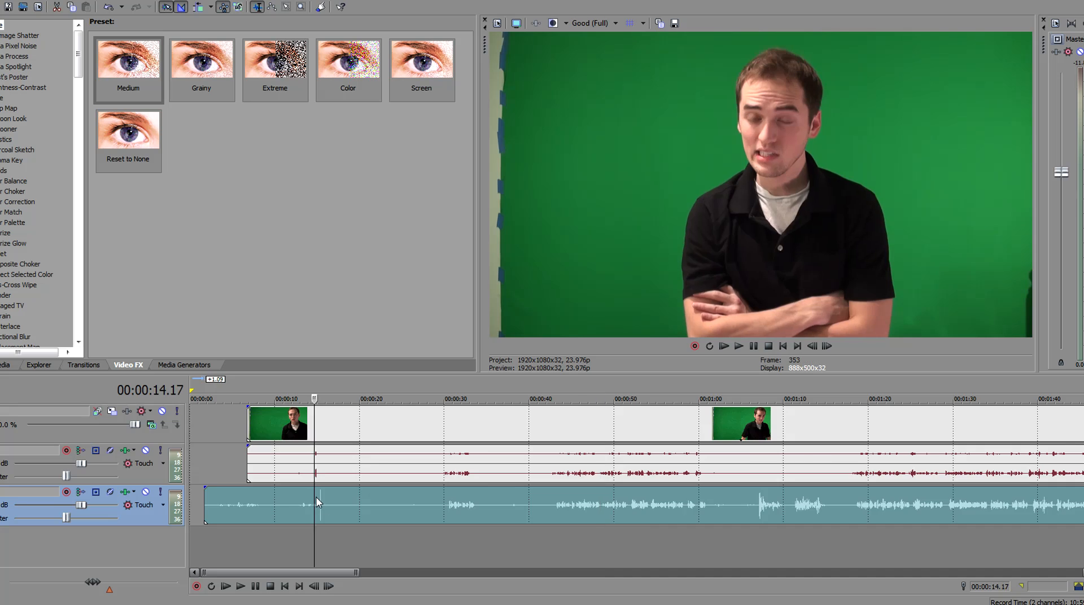
pyautogui.scroll(6, 316, 495)
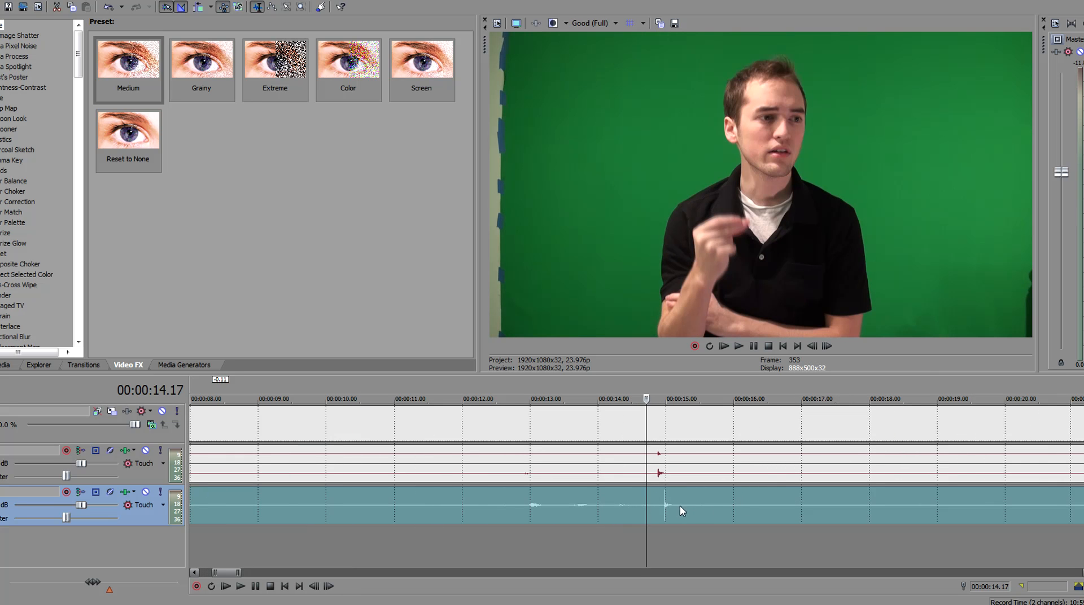
pyautogui.click(658, 498)
pyautogui.scroll(6, 668, 497)
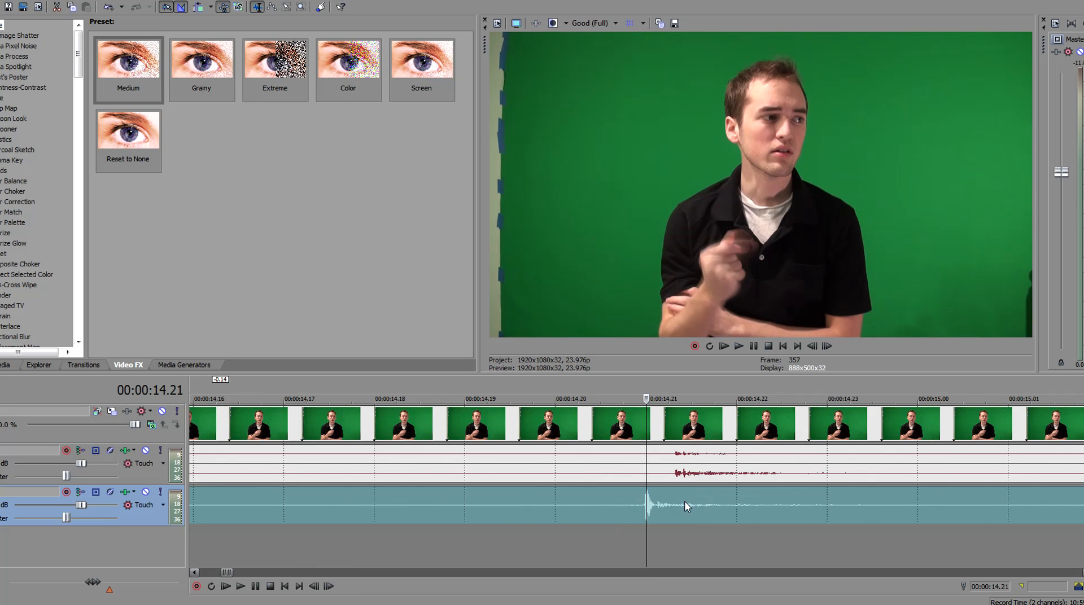
pyautogui.scroll(3, 694, 522)
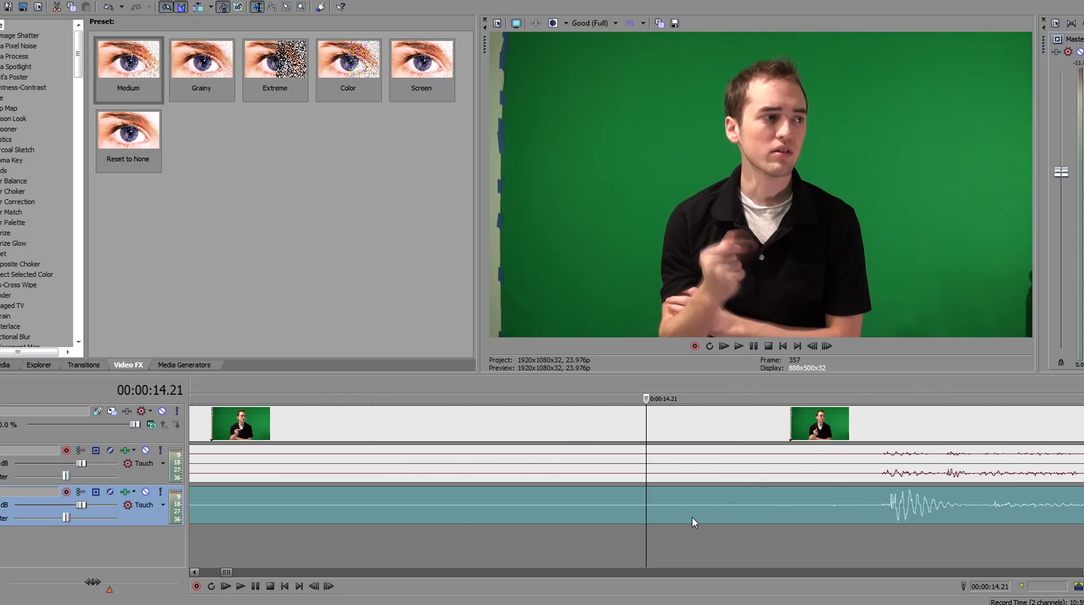
pyautogui.scroll(3, 845, 518)
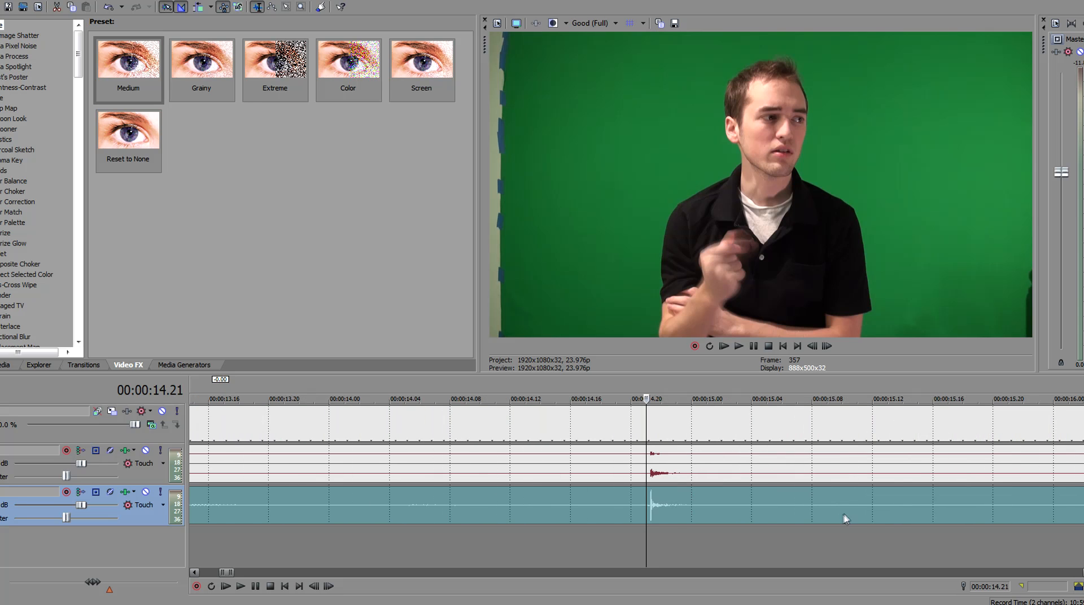
# Play both audio tracks from about 00:00:12 to check the spike alignment
pyautogui.scroll(-6, 721, 499)
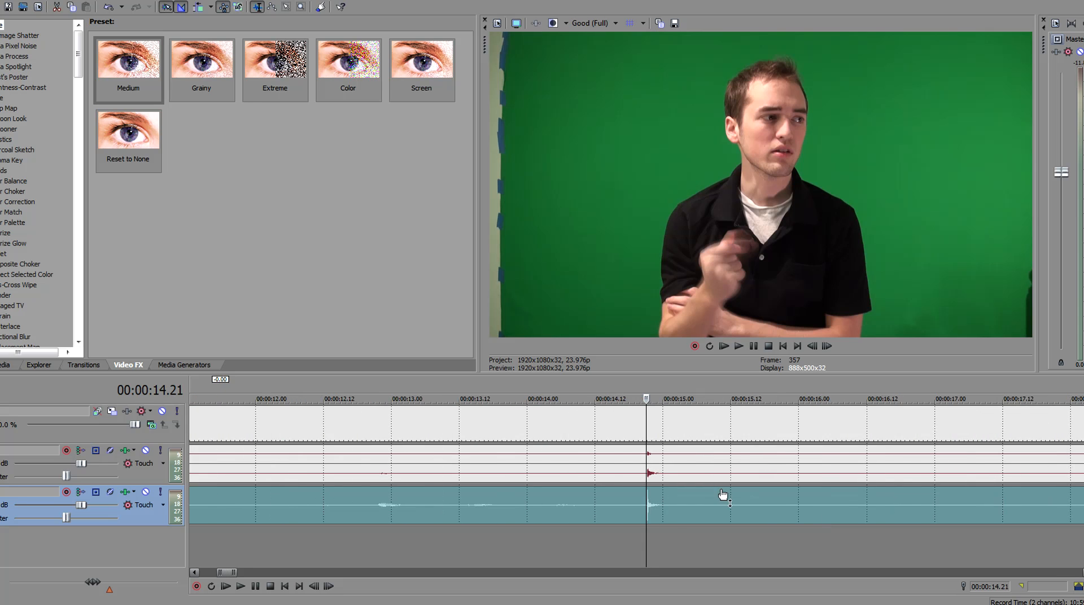
pyautogui.scroll(6, 703, 494)
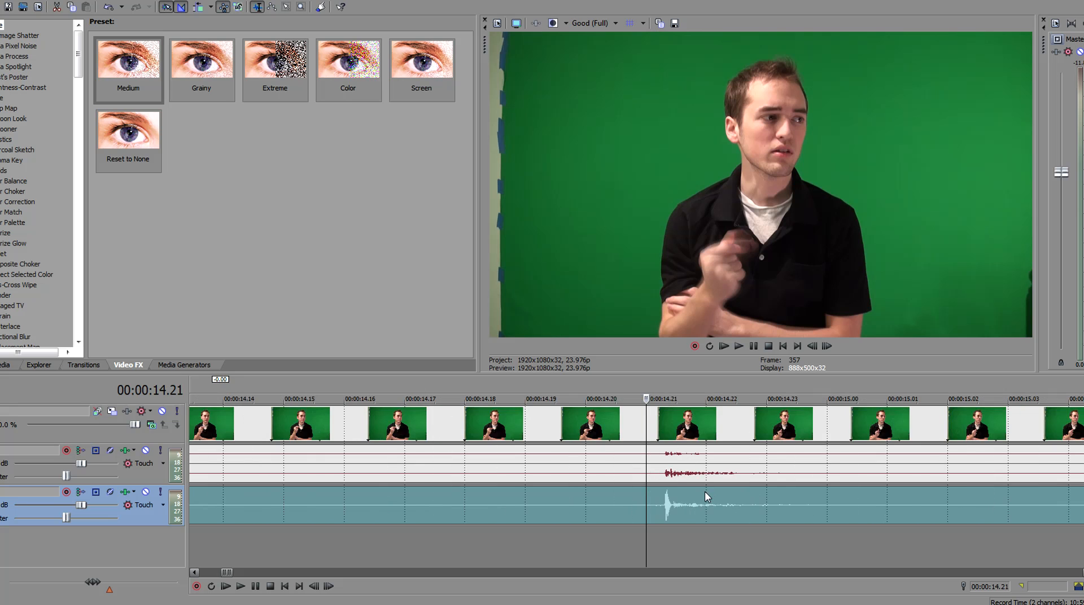
pyautogui.scroll(-5, 584, 540)
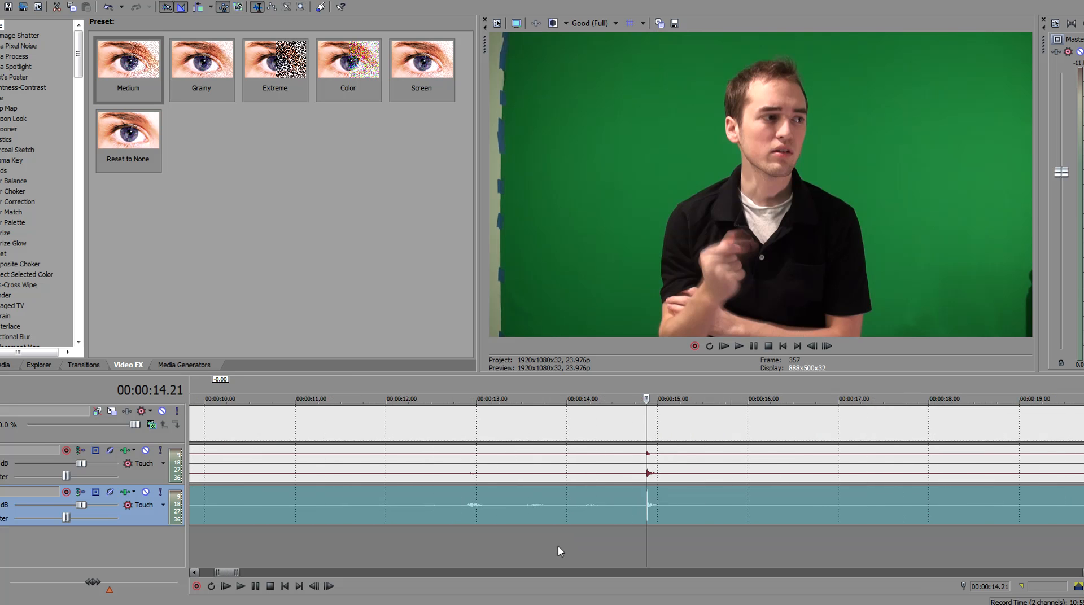
pyautogui.click(571, 541)
pyautogui.press('space')
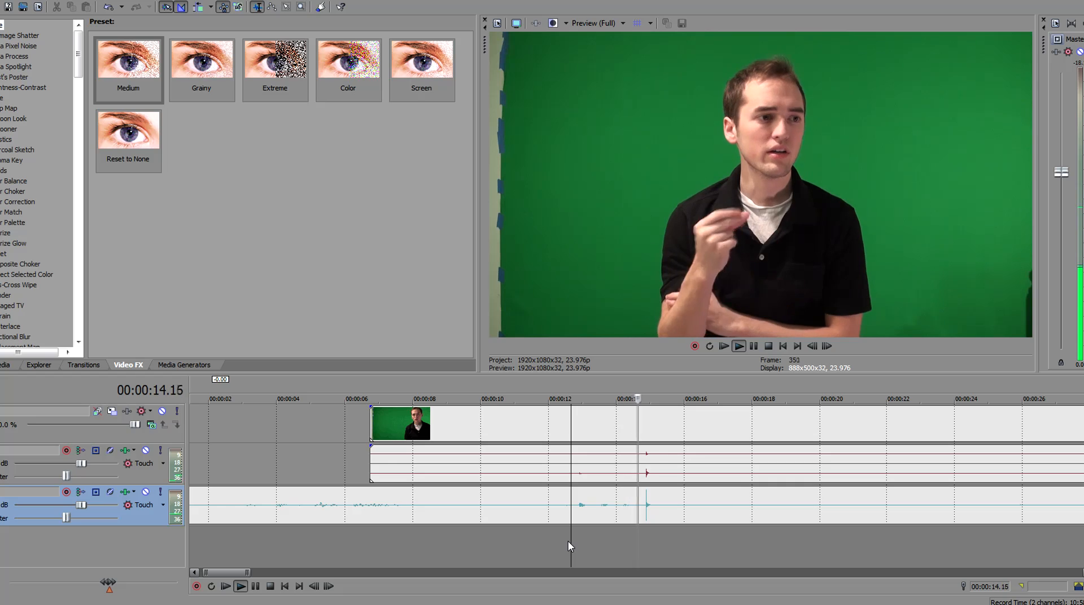
# Examine the camera and recorded waveforms up close around the spike near 00:00:14.21
pyautogui.click(640, 503)
pyautogui.scroll(5, 685, 508)
pyautogui.click(703, 506)
pyautogui.scroll(8, 706, 506)
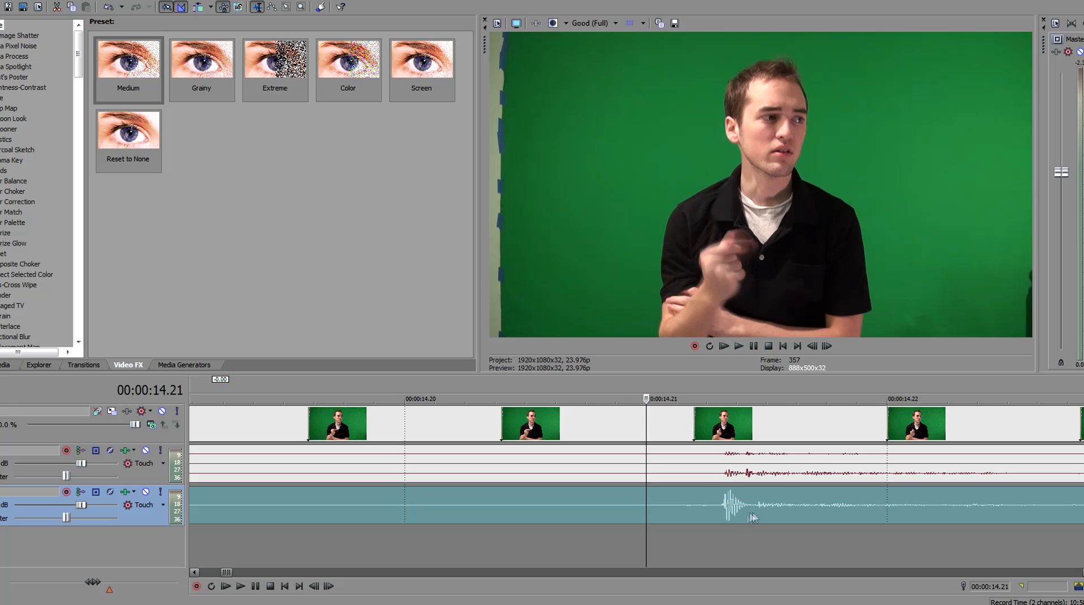
pyautogui.scroll(-3, 713, 513)
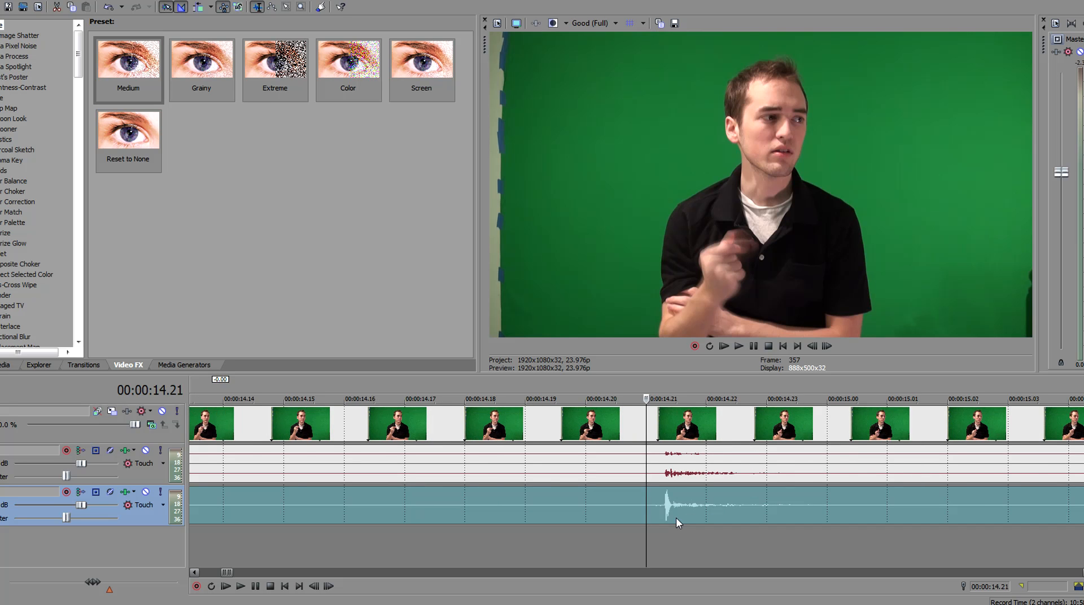
pyautogui.scroll(3, 678, 523)
pyautogui.scroll(-4, 796, 510)
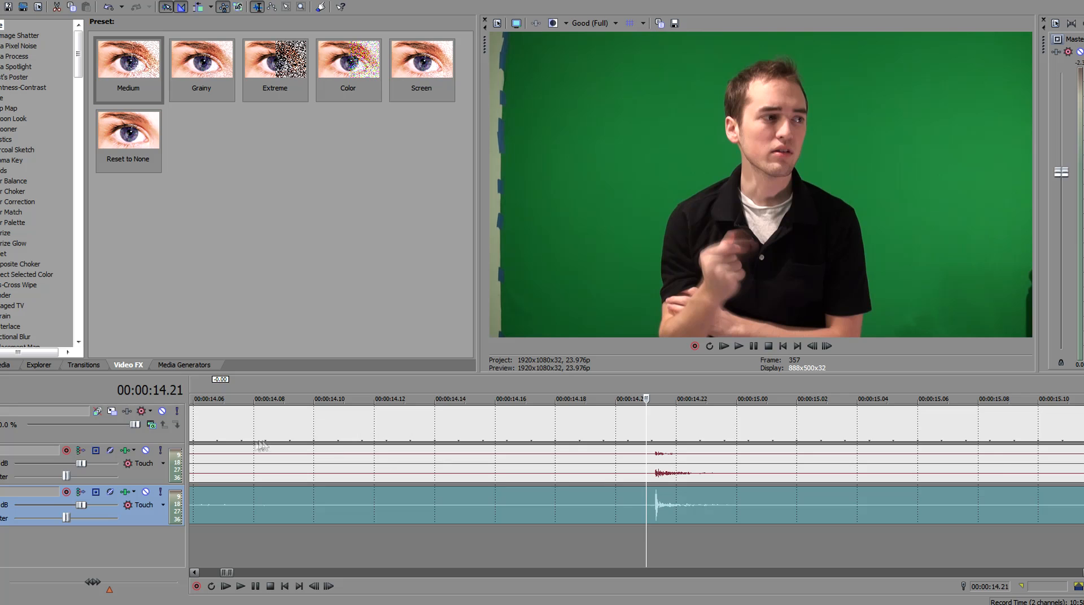
pyautogui.scroll(-10, 690, 503)
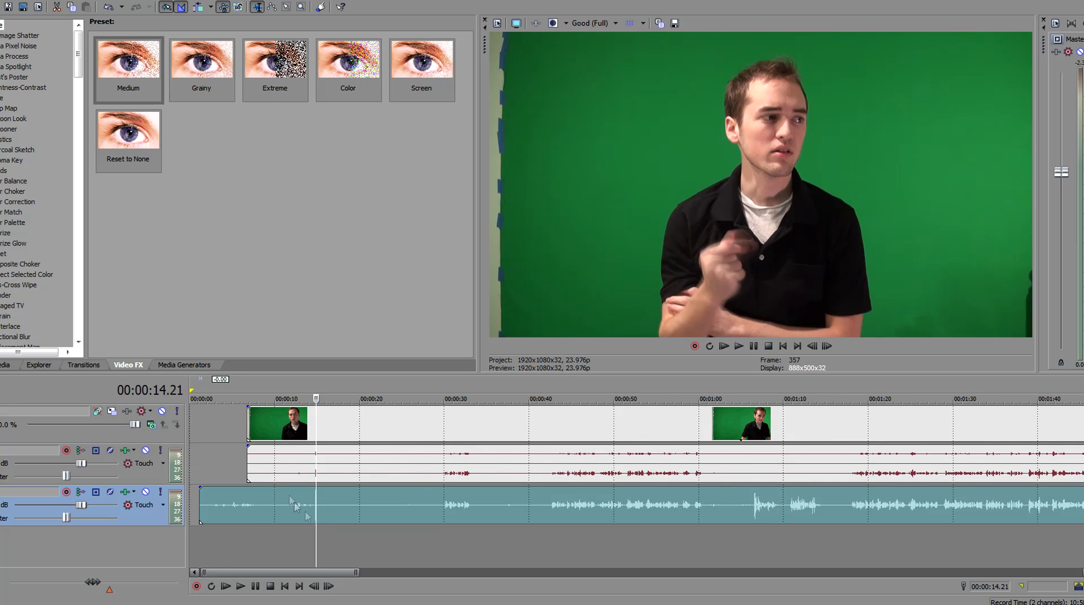
# Play both audio tracks from 00:00:43.03 to check the sync of the speech
pyautogui.click(549, 533)
pyautogui.moveTo(551, 533); pyautogui.dragTo(555, 533)
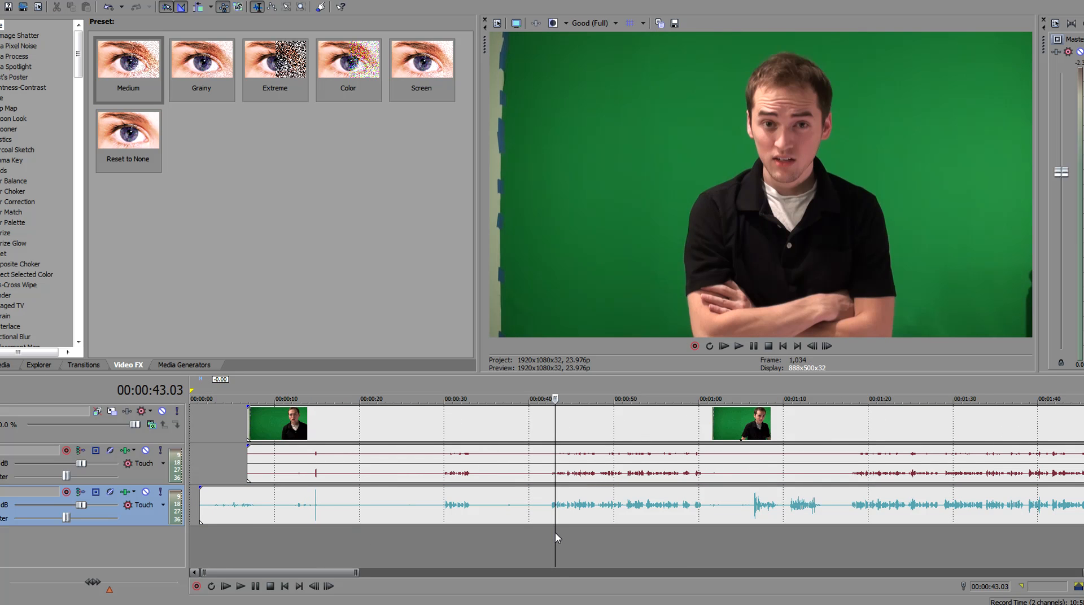
pyautogui.press('space')
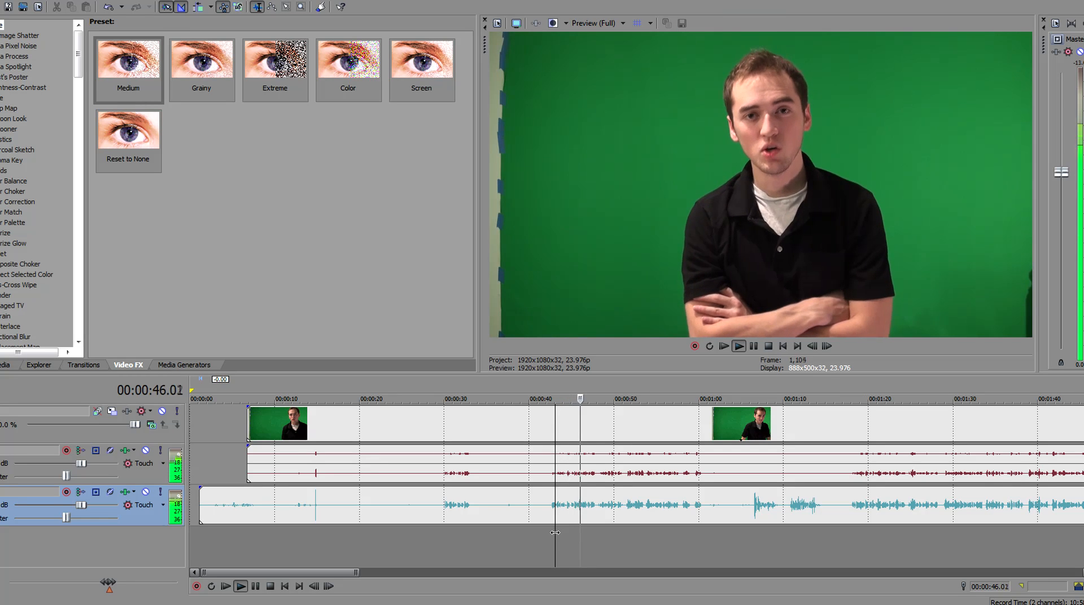
pyautogui.press('space')
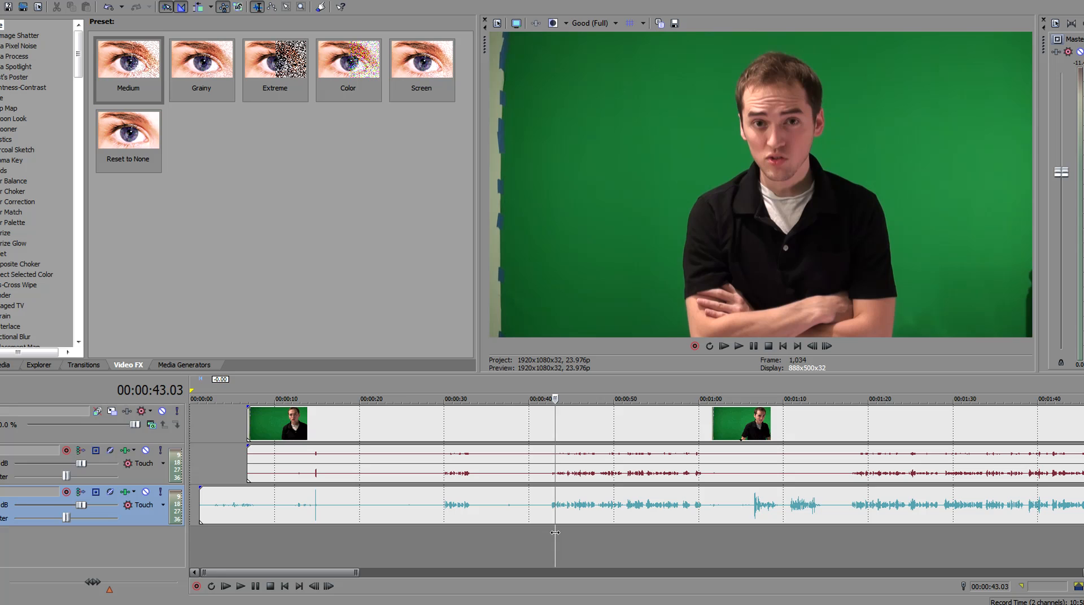
# Delete the camera audio belonging to the first video clip, keeping the video
pyautogui.click(571, 467)
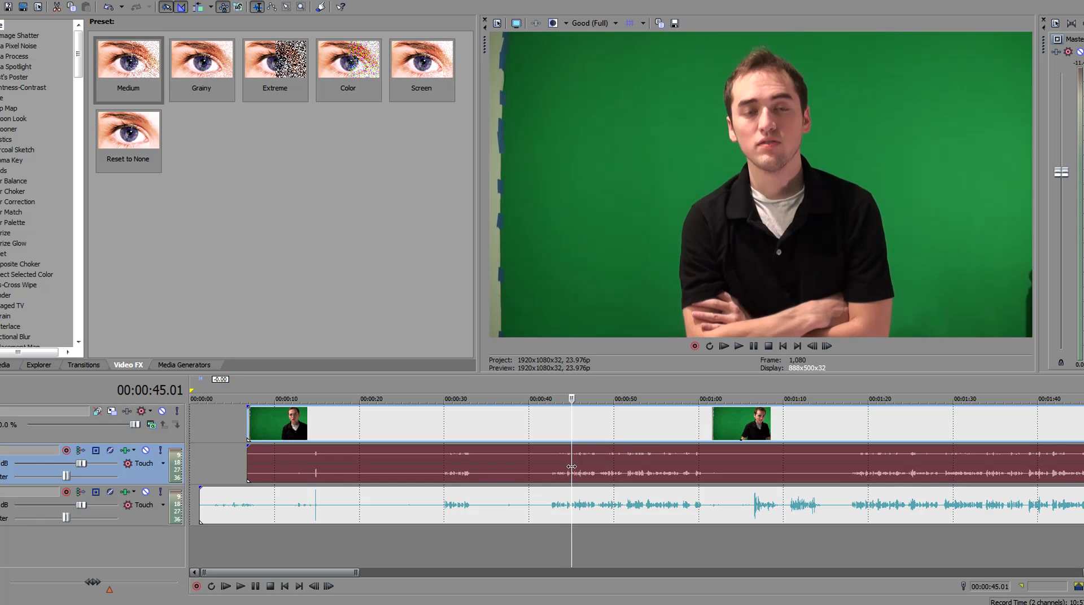
pyautogui.press('Delete')
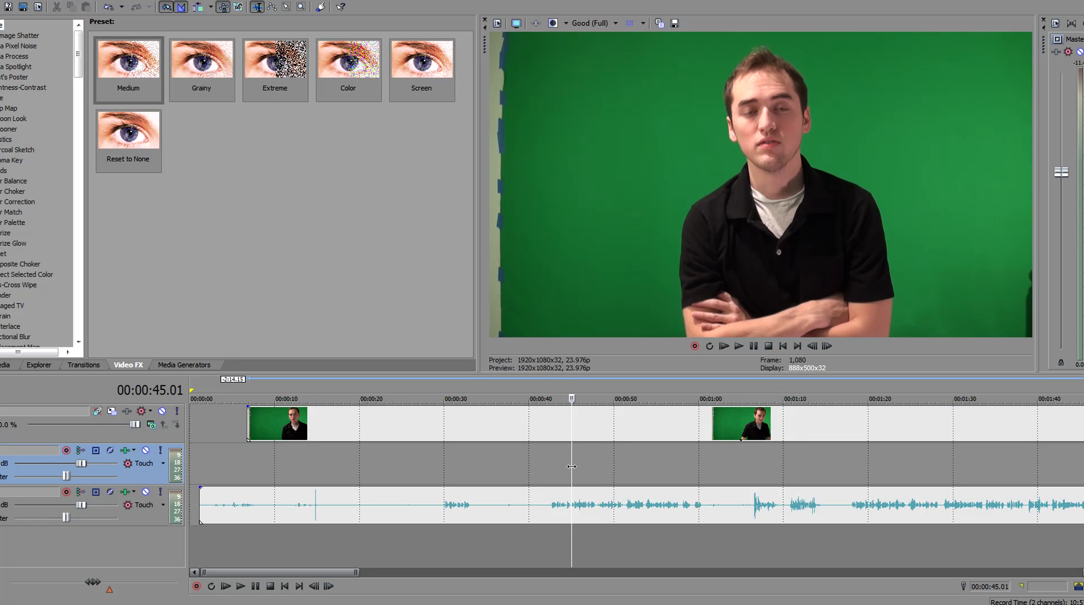
# Group the first video clip with its recorded audio and move the pair about 5 seconds later
pyautogui.click(497, 509)
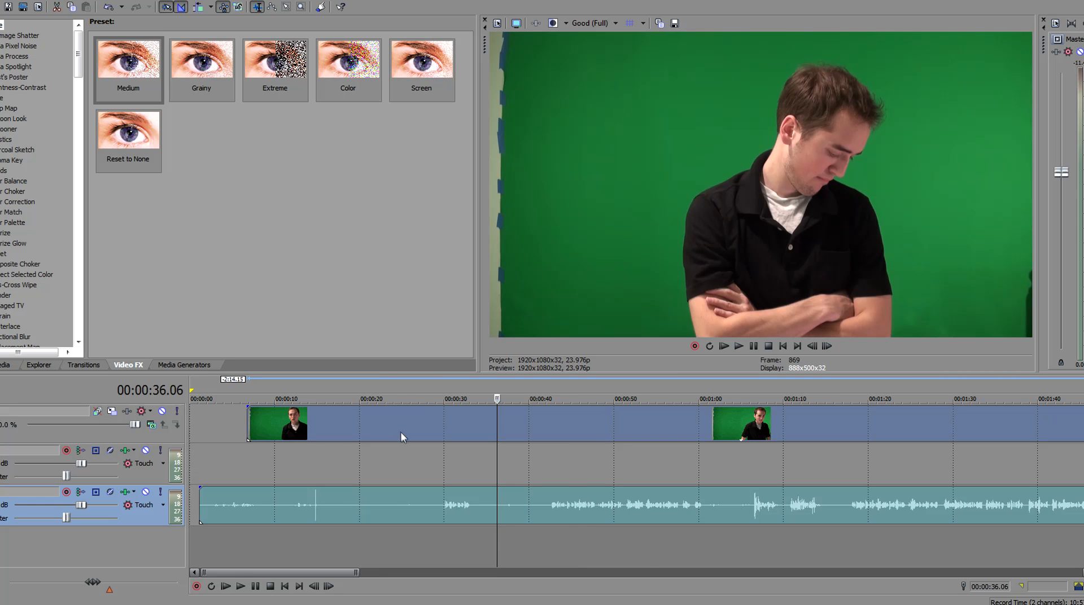
pyautogui.scroll(-3, 533, 457)
pyautogui.scroll(4, 541, 456)
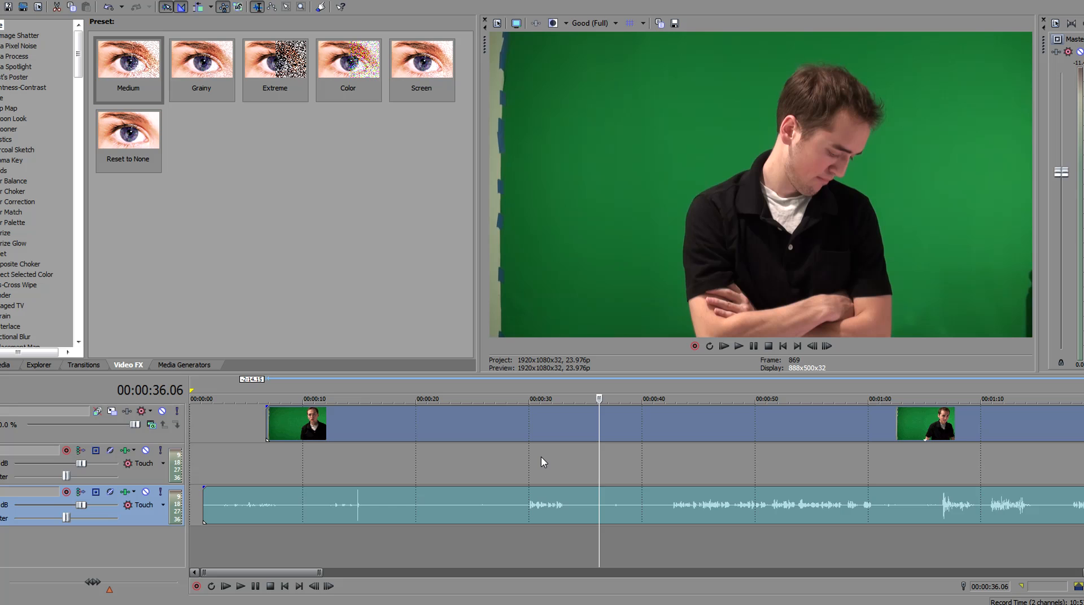
pyautogui.click(672, 503)
pyautogui.moveTo(643, 427); pyautogui.dragTo(503, 439)
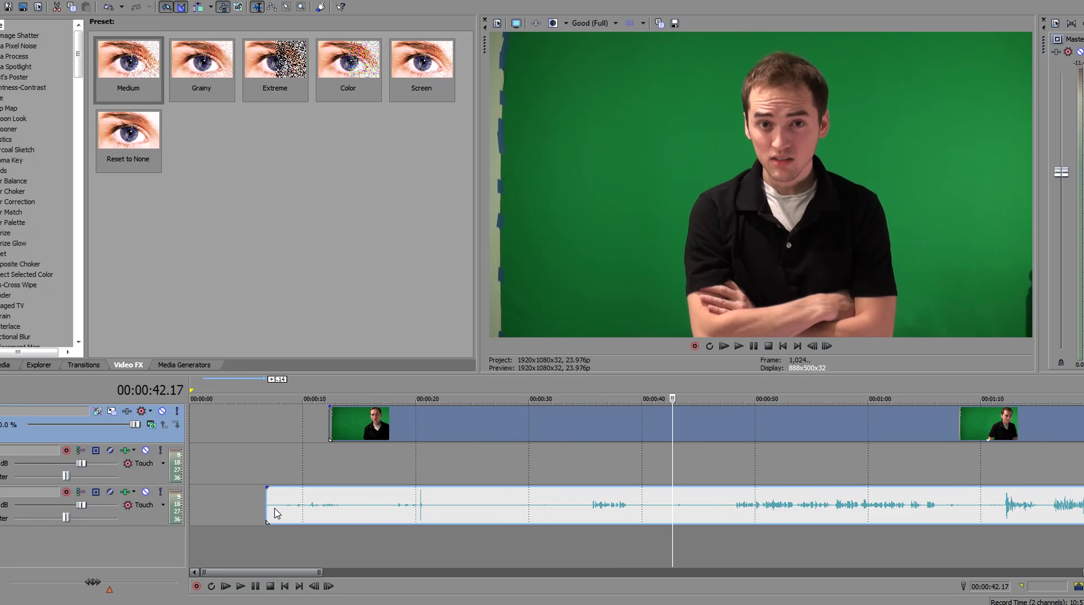
# Trim the start of the first video and audio pair to 00:00:42.17 and move the pair to the timeline's beginning
pyautogui.moveTo(300, 508); pyautogui.dragTo(707, 510)
pyautogui.press('space')
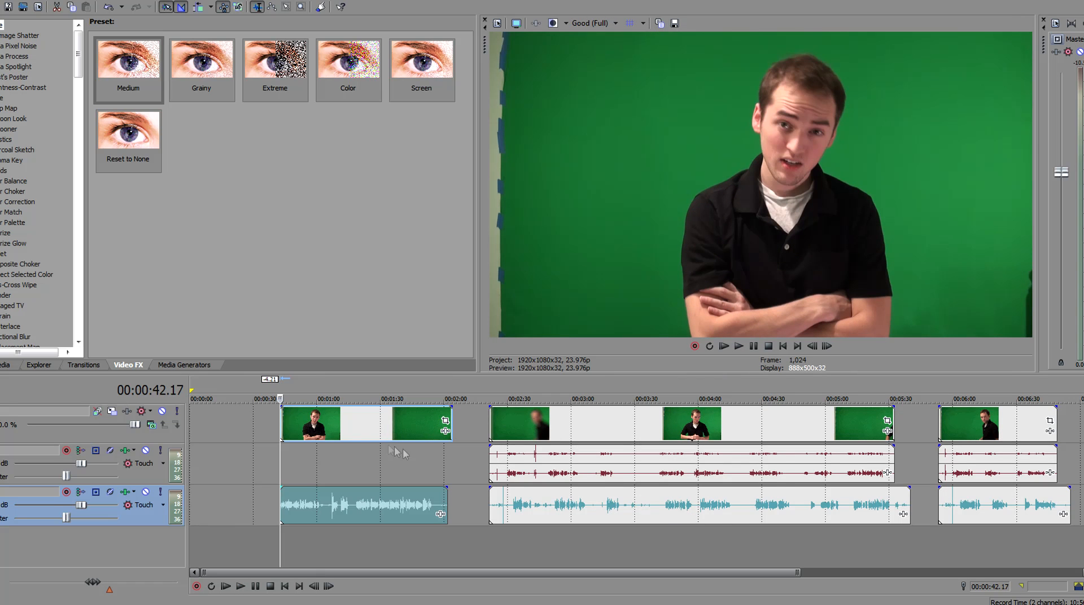
pyautogui.click(351, 423)
pyautogui.moveTo(397, 433); pyautogui.dragTo(297, 442)
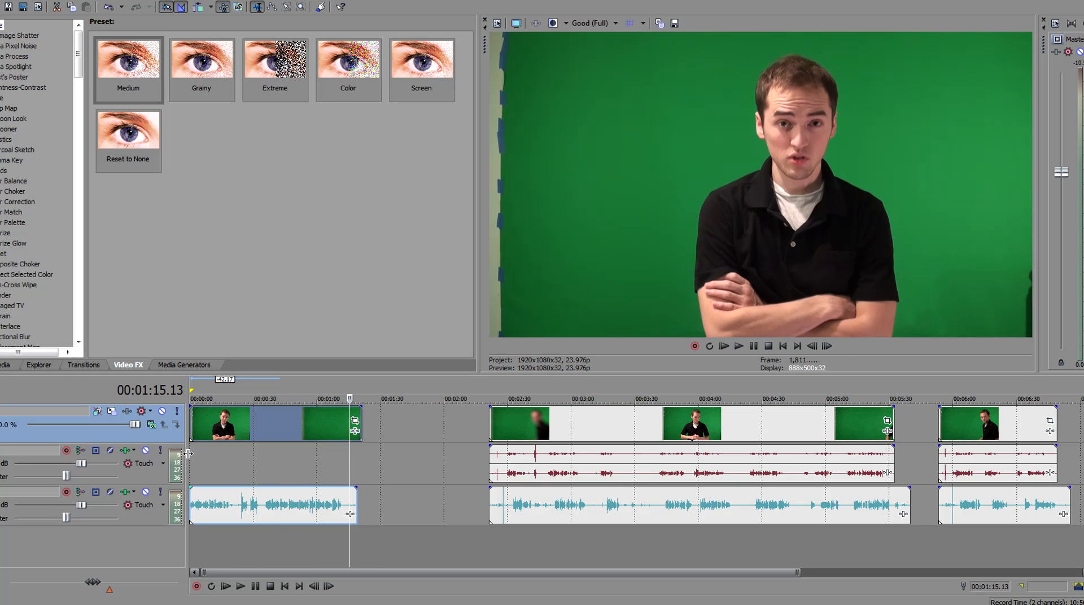
# Trim the end of the first video and its recorded audio to about 00:01:13, just past the last speech
pyautogui.scroll(5, 348, 472)
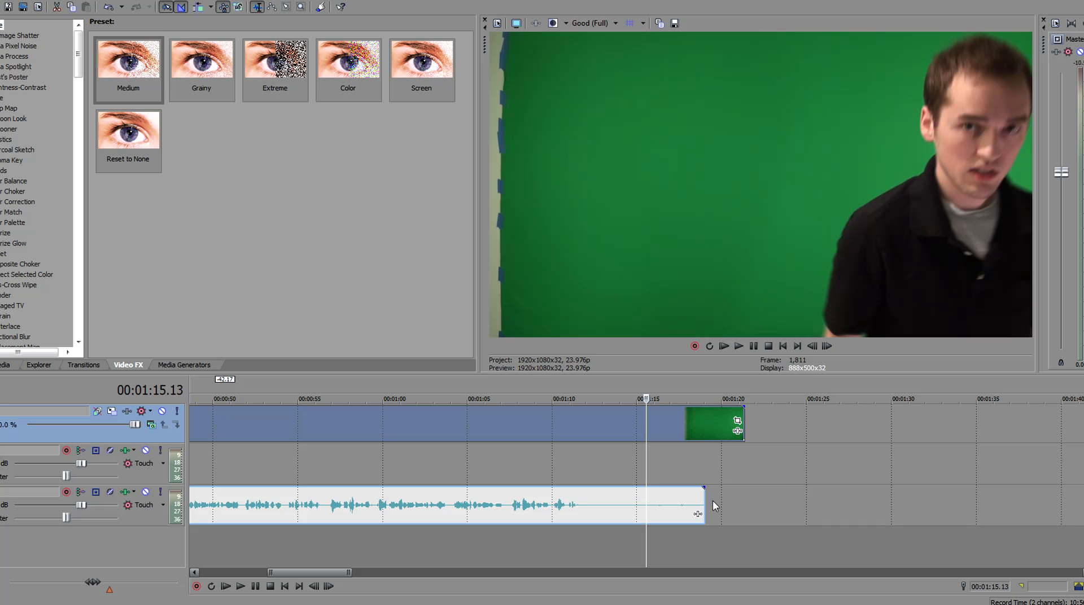
pyautogui.moveTo(741, 419); pyautogui.dragTo(602, 429)
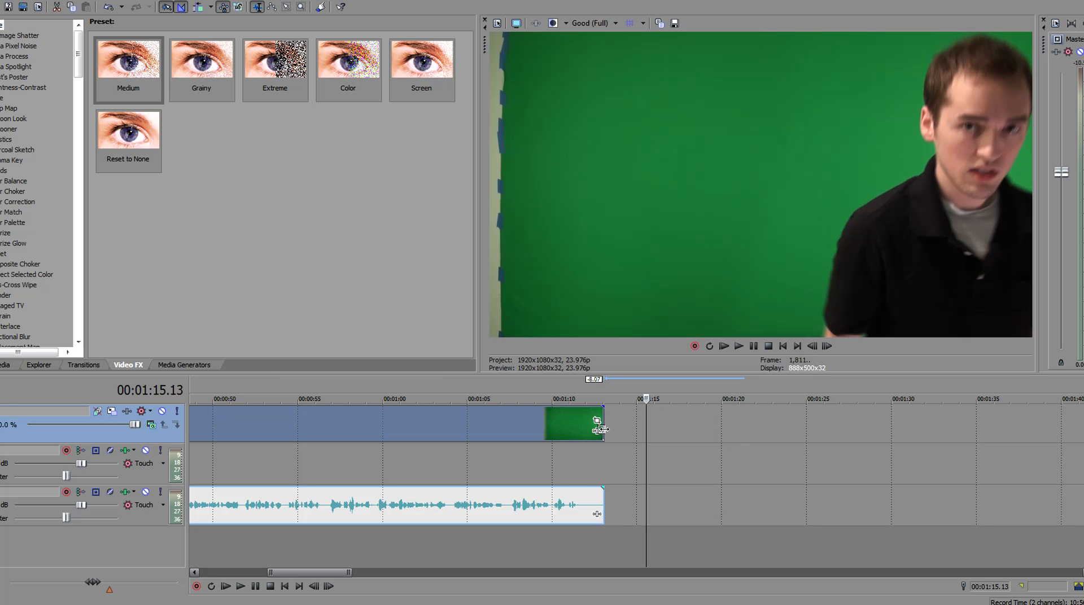
pyautogui.click(564, 506)
pyautogui.scroll(-3, 565, 506)
pyautogui.click(415, 497)
pyautogui.click(453, 501)
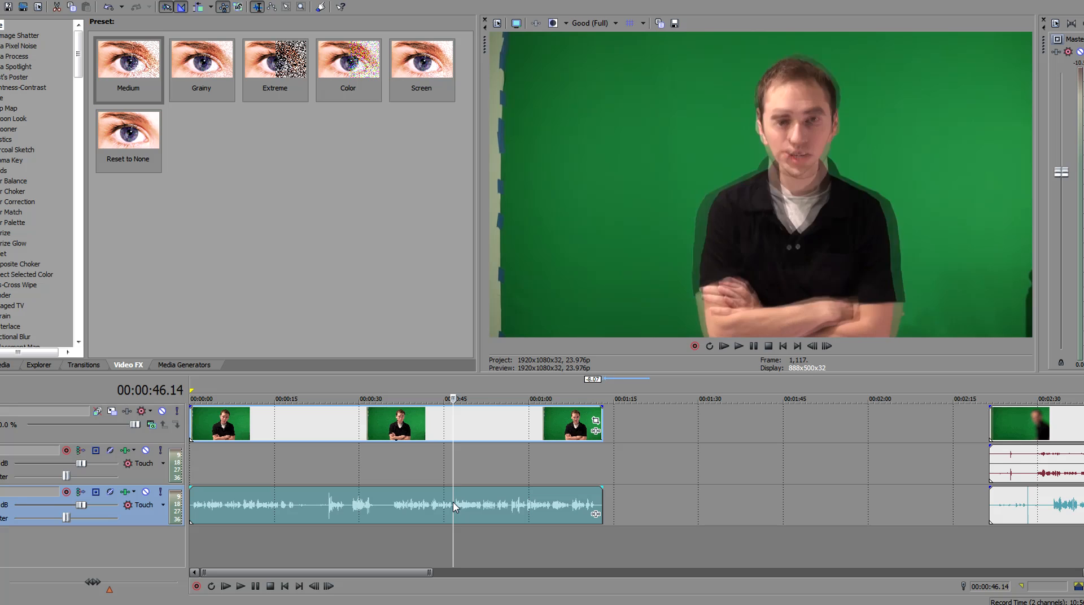
pyautogui.scroll(-3, 467, 512)
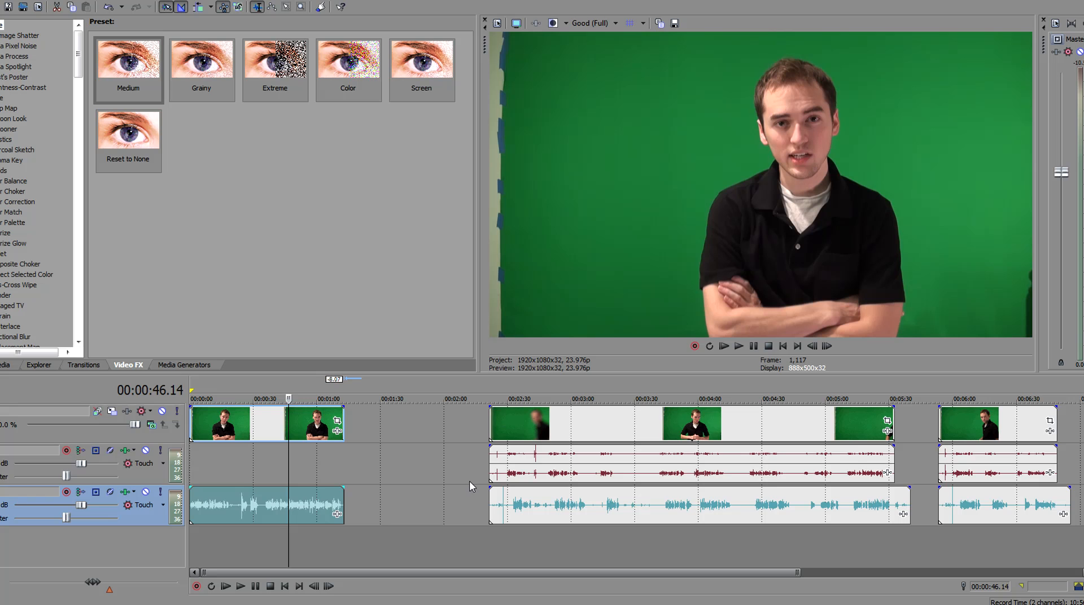
# Move the second video clip with its camera audio to about 00:01:59 and shift its recorded audio about 25 seconds earlier
pyautogui.moveTo(493, 477); pyautogui.dragTo(446, 477)
pyautogui.click(503, 511)
pyautogui.moveTo(500, 506); pyautogui.dragTo(494, 505)
pyautogui.click(448, 505)
pyautogui.scroll(3, 447, 506)
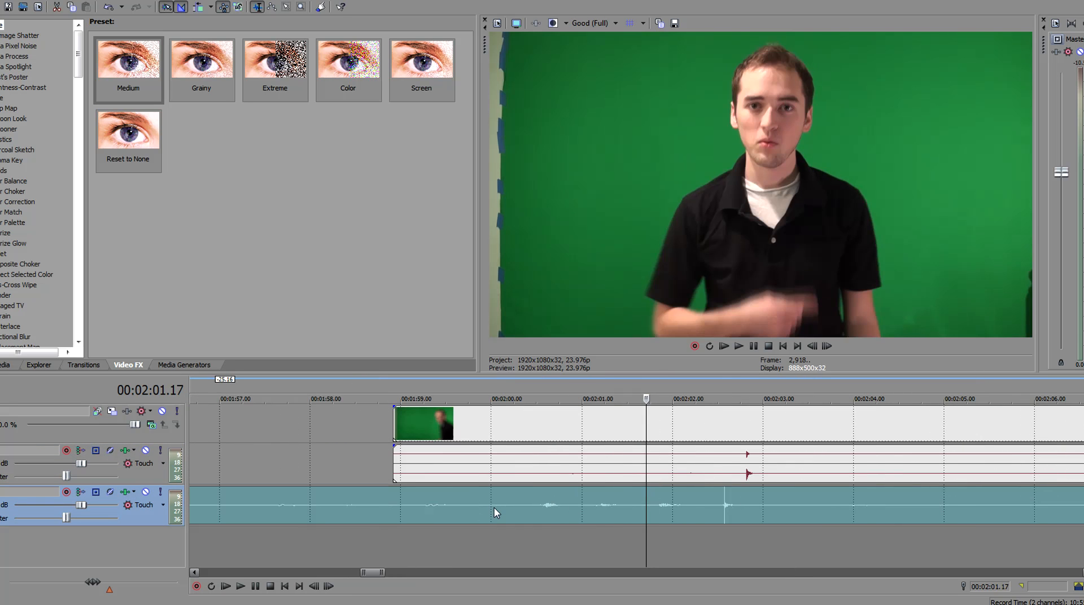
# Align the second recorded audio clip's spike with the camera audio's spike just before 00:02:02.20
pyautogui.click(748, 502)
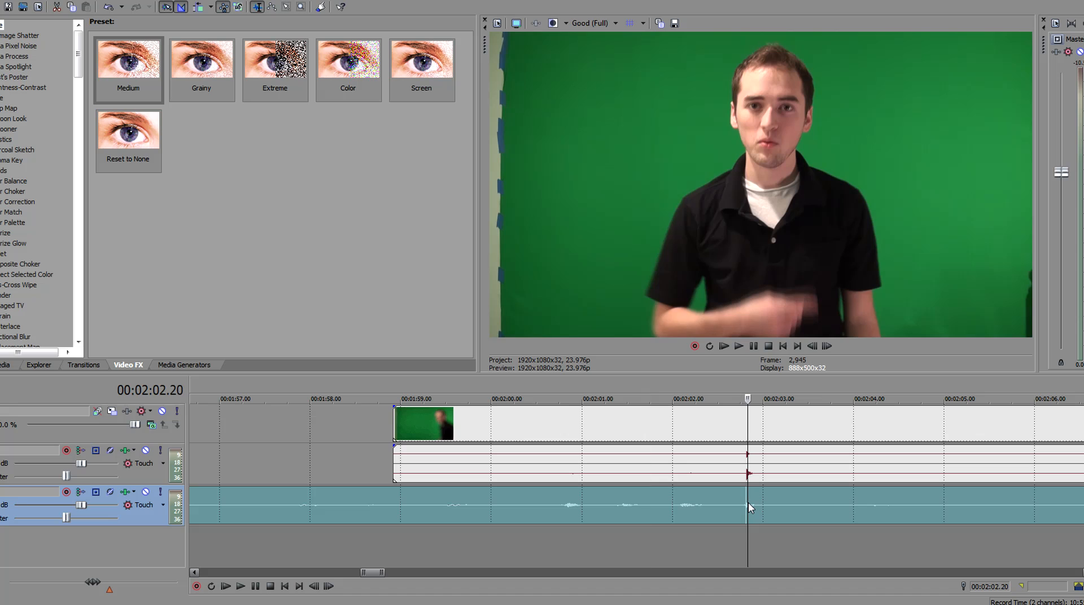
pyautogui.scroll(5, 665, 508)
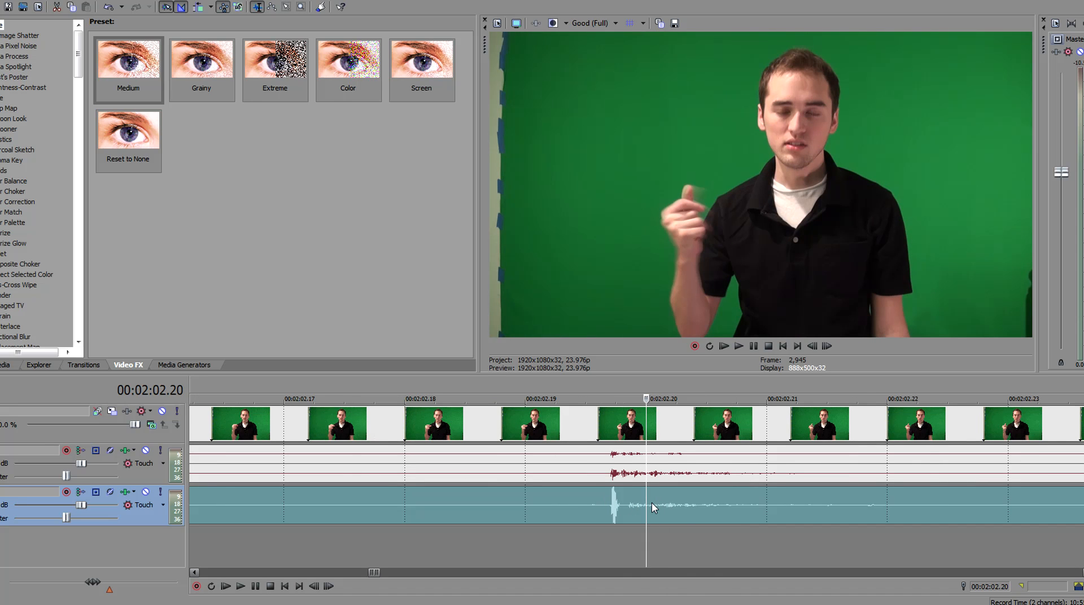
pyautogui.press('Left')
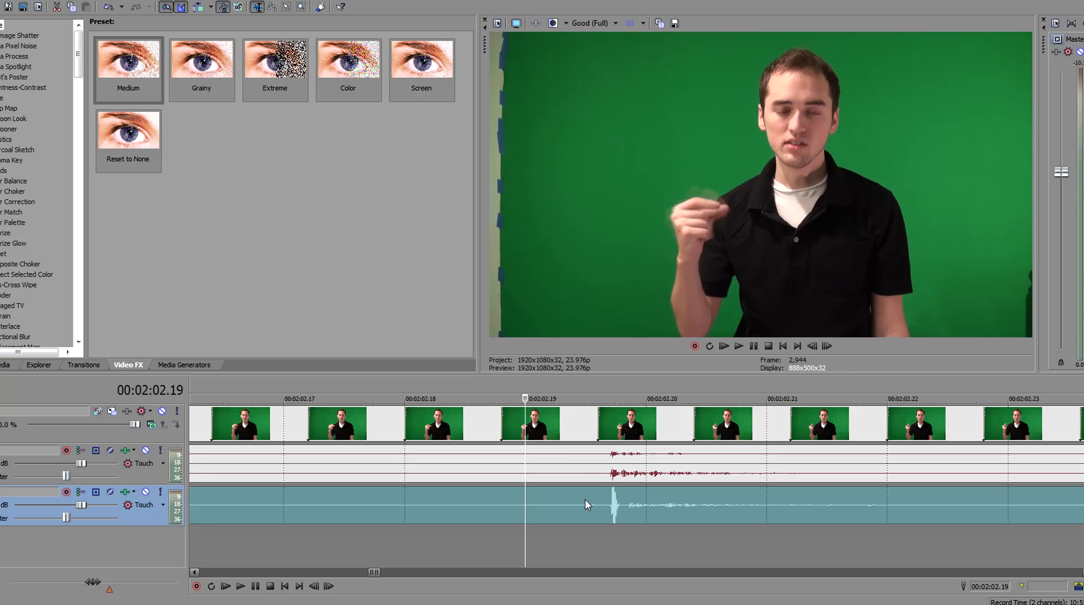
pyautogui.scroll(-5, 585, 499)
pyautogui.scroll(-6, 585, 510)
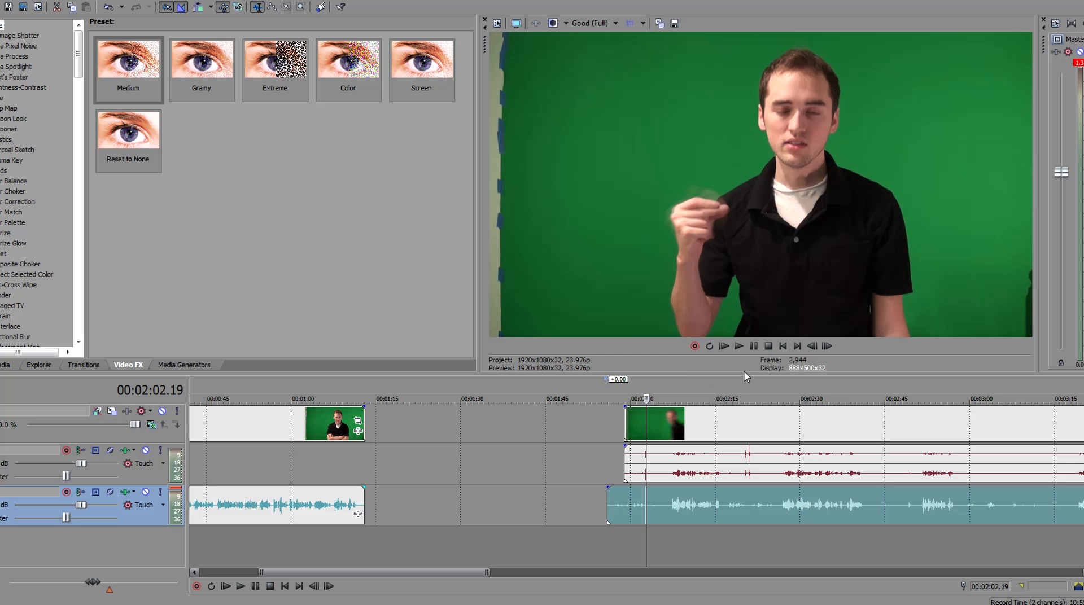
pyautogui.scroll(-3, 726, 426)
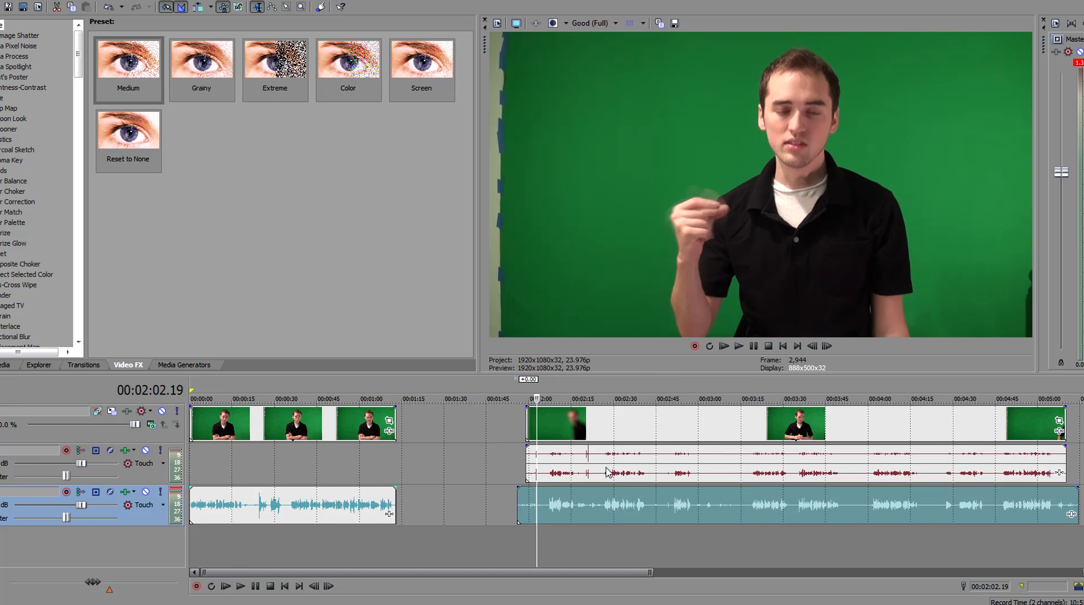
# Delete the second clip's camera audio and group its video with the matching recorded audio
pyautogui.click(606, 465)
pyautogui.press('Delete')
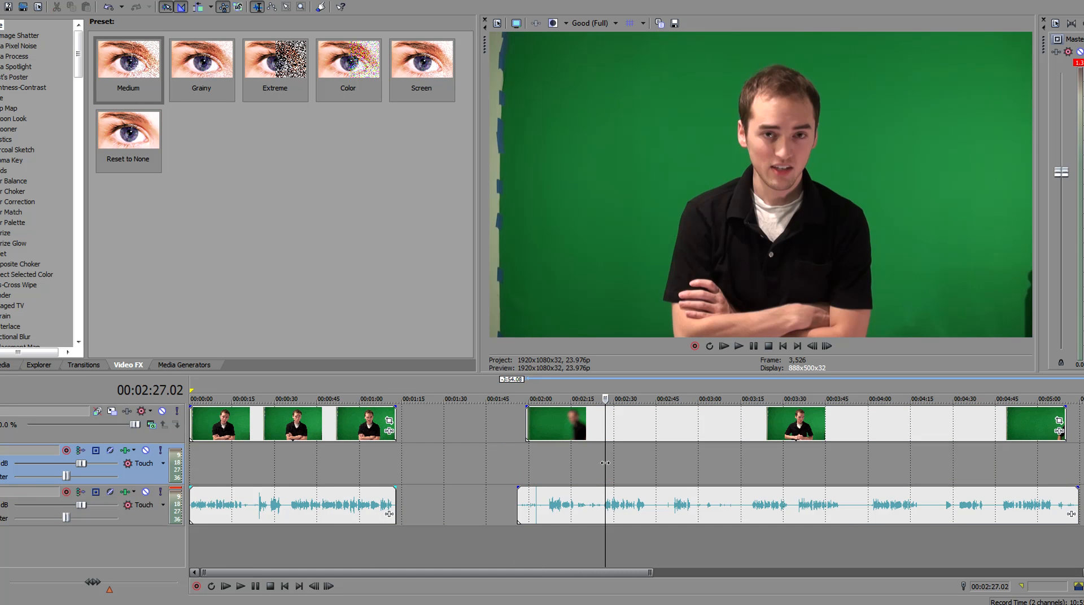
pyautogui.click(618, 506)
pyautogui.keyDown('ctrl'); pyautogui.click(632, 419); pyautogui.keyUp('ctrl')
# Trim the second video and audio pair to start at 00:02:04.19 and end at about 00:05:06.23
pyautogui.click(542, 510)
pyautogui.moveTo(542, 509); pyautogui.dragTo(564, 513)
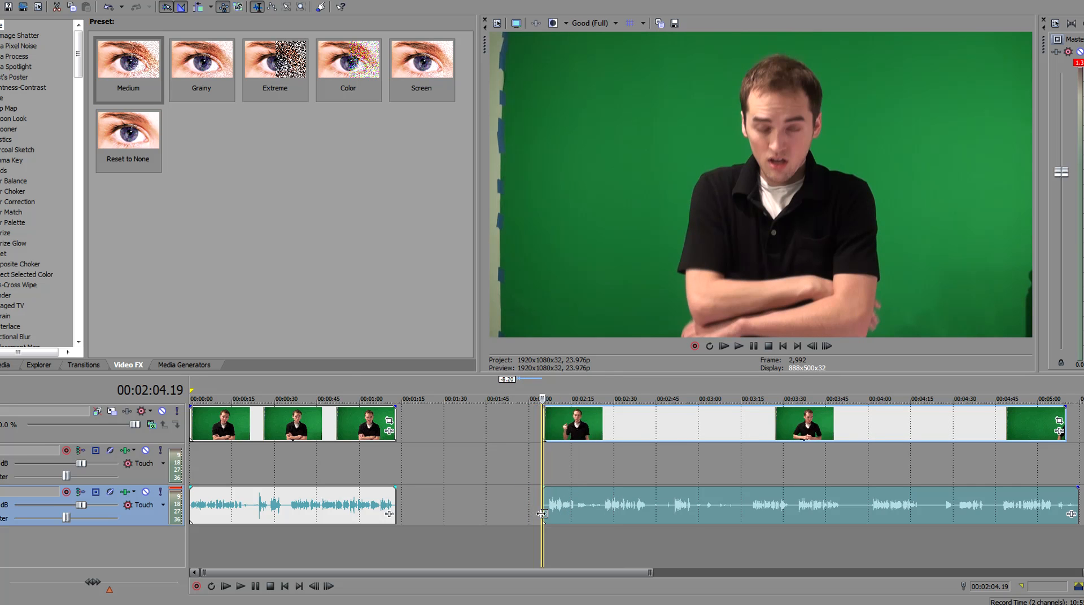
pyautogui.scroll(-3, 546, 517)
pyautogui.click(636, 517)
pyautogui.scroll(6, 641, 518)
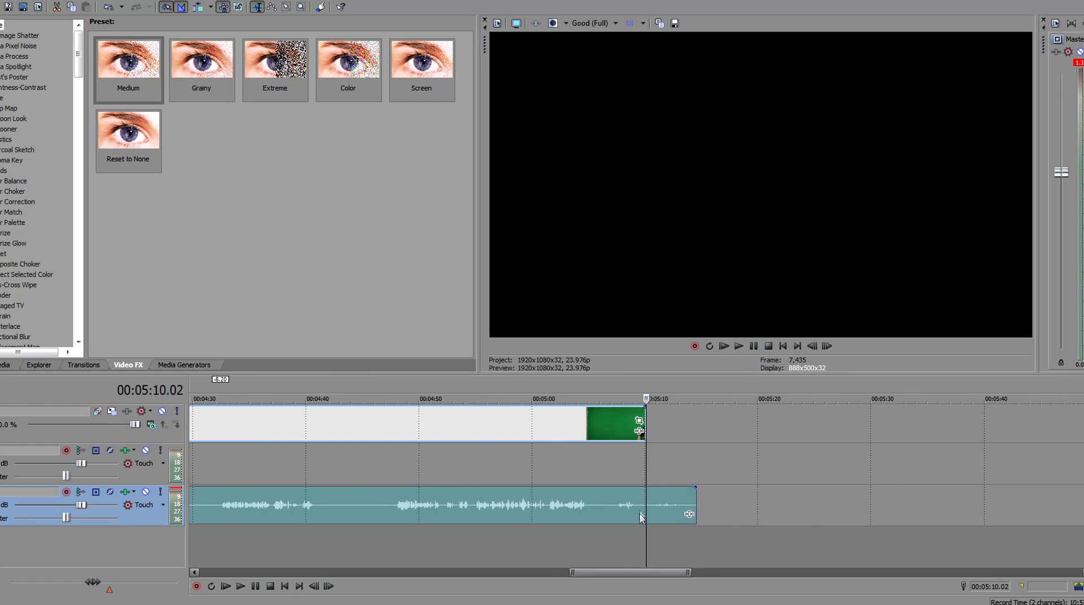
pyautogui.click(625, 421)
pyautogui.click(611, 424)
pyautogui.moveTo(702, 498); pyautogui.dragTo(612, 499)
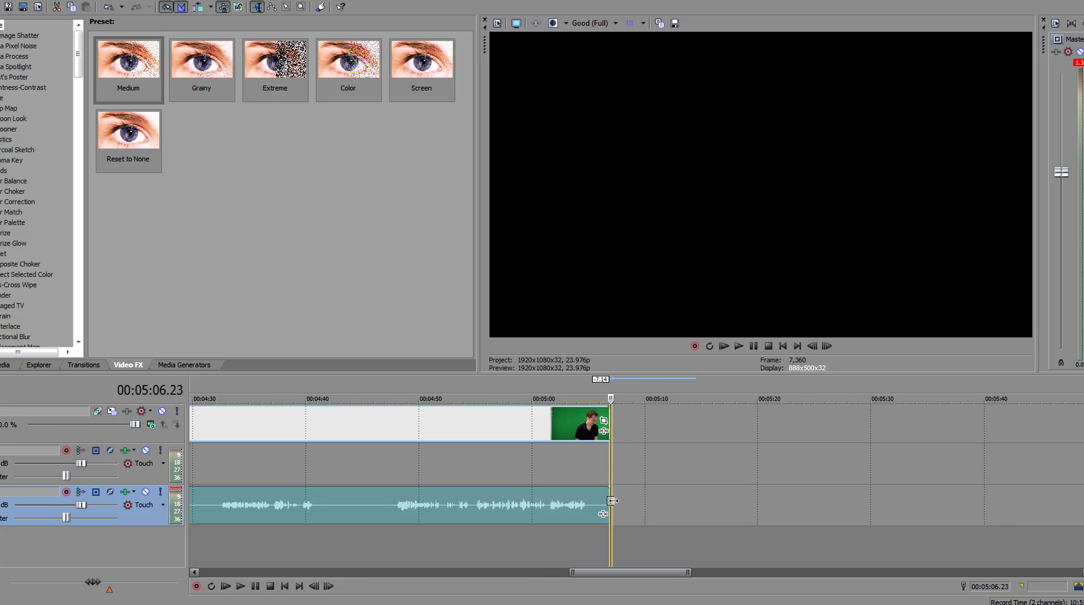
# Move the second pair to about 00:01:26 and the third video clip with its camera and recorded audio to about 00:05:07
pyautogui.scroll(-6, 614, 499)
pyautogui.moveTo(437, 428); pyautogui.dragTo(382, 424)
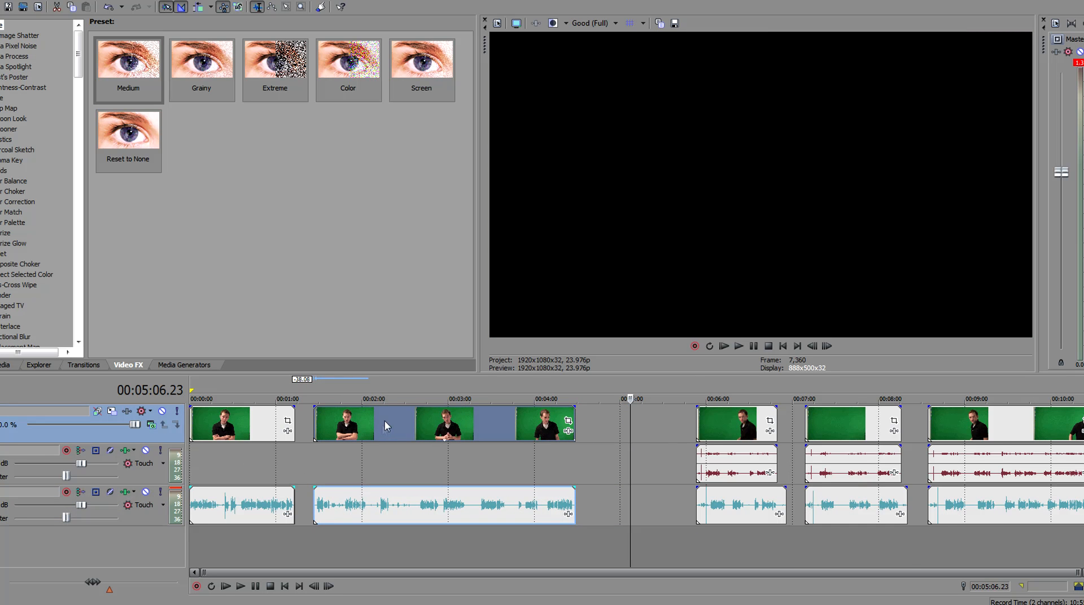
pyautogui.moveTo(695, 434); pyautogui.dragTo(628, 435)
pyautogui.moveTo(721, 508); pyautogui.dragTo(646, 512)
pyautogui.click(640, 506)
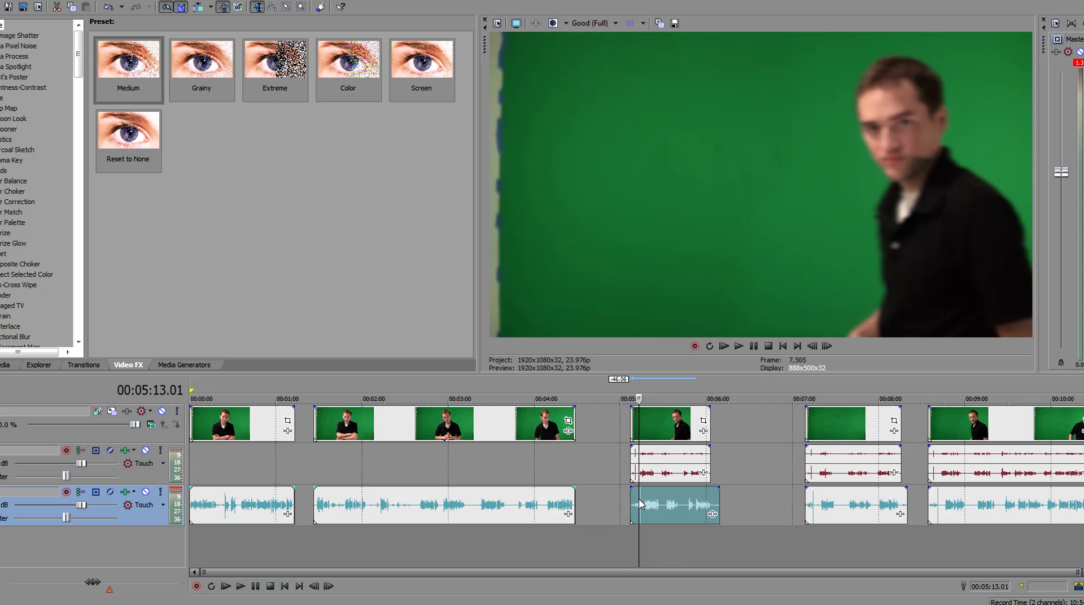
# Align the third recorded audio clip's spike with the camera audio's spike just after 00:05:10.10
pyautogui.scroll(5, 663, 515)
pyautogui.moveTo(683, 503); pyautogui.dragTo(649, 499)
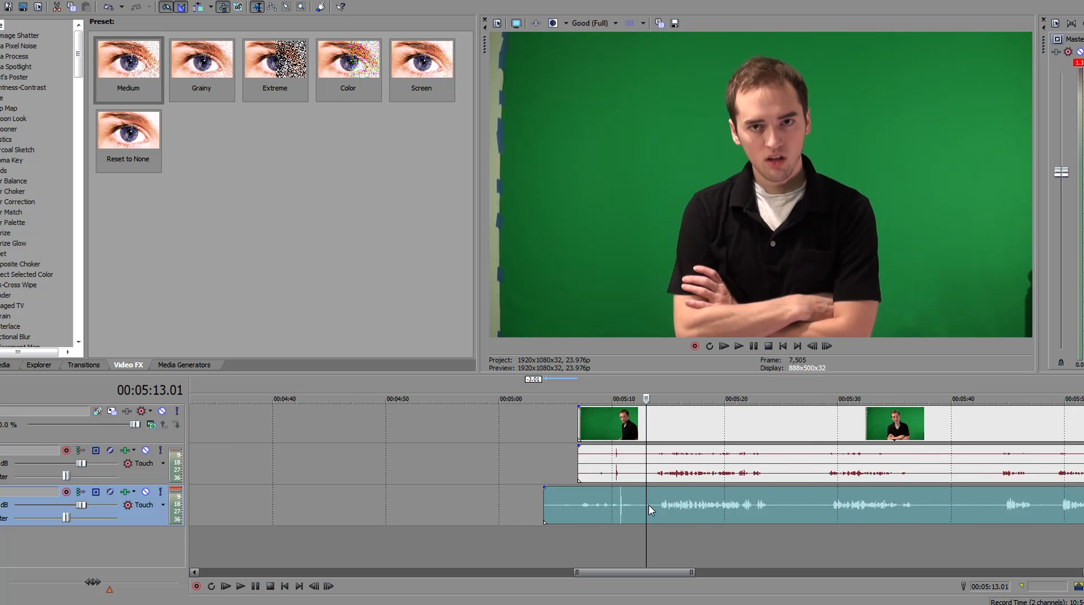
pyautogui.scroll(3, 616, 499)
pyautogui.scroll(2, 615, 499)
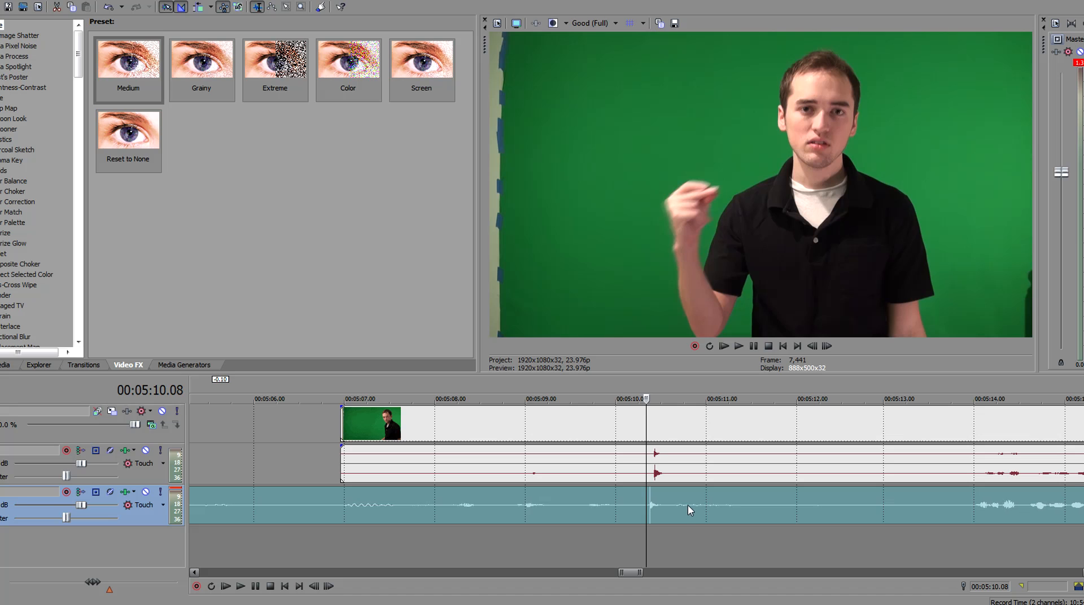
pyautogui.click(659, 502)
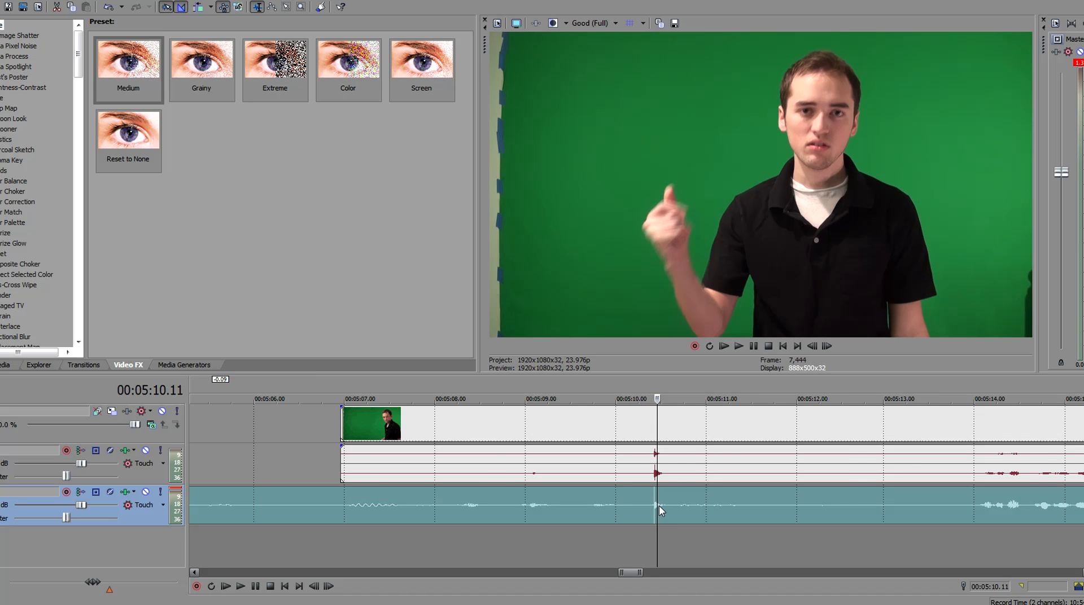
pyautogui.scroll(5, 655, 504)
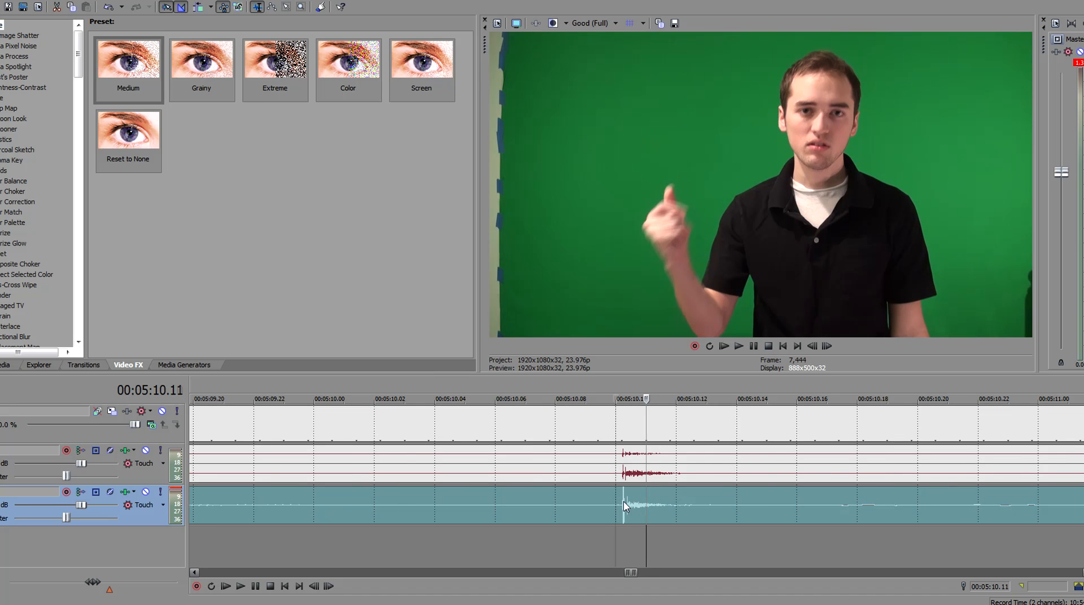
pyautogui.scroll(4, 623, 503)
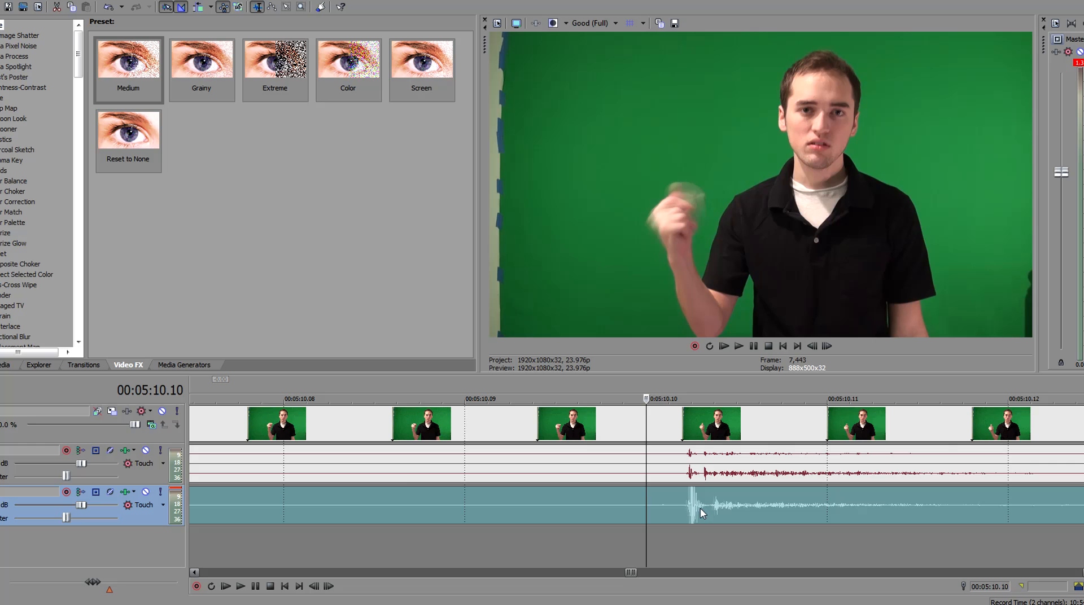
pyautogui.scroll(-5, 699, 507)
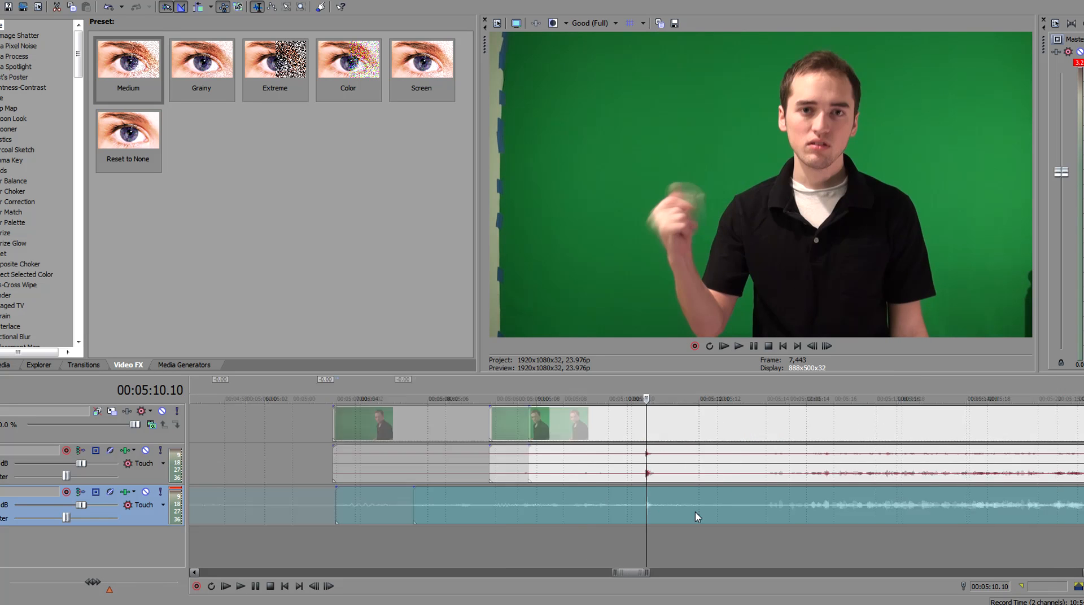
# Delete the third clip's camera audio and group its video with the matching recorded audio
pyautogui.scroll(-4, 695, 512)
pyautogui.click(702, 464)
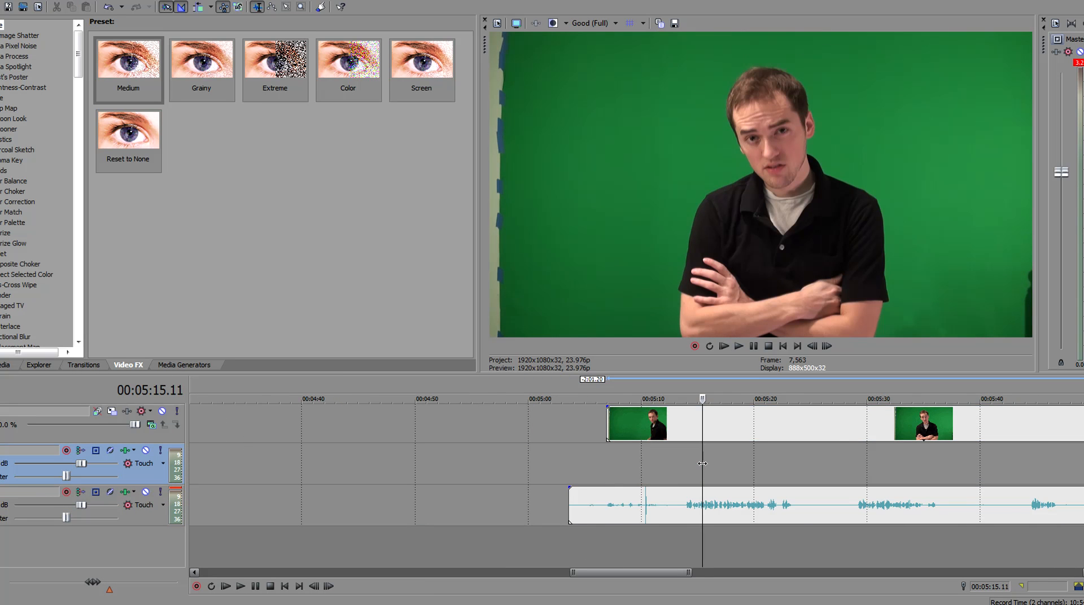
pyautogui.scroll(-6, 702, 464)
pyautogui.click(677, 505)
pyautogui.keyDown('ctrl'); pyautogui.click(653, 425); pyautogui.keyUp('ctrl')
# Trim both ends of the third video and audio pair and move the pair to about 00:04:36
pyautogui.scroll(5, 647, 465)
pyautogui.moveTo(350, 510); pyautogui.dragTo(430, 519)
pyautogui.moveTo(876, 502); pyautogui.dragTo(835, 499)
pyautogui.scroll(-5, 835, 499)
pyautogui.click(658, 424)
pyautogui.moveTo(658, 425); pyautogui.dragTo(613, 425)
# Move the fourth video clip to about 00:05:39 and align its recorded audio's spike with the camera audio's spike just after 00:05:44.01
pyautogui.moveTo(825, 474); pyautogui.dragTo(698, 476)
pyautogui.moveTo(817, 504); pyautogui.dragTo(684, 502)
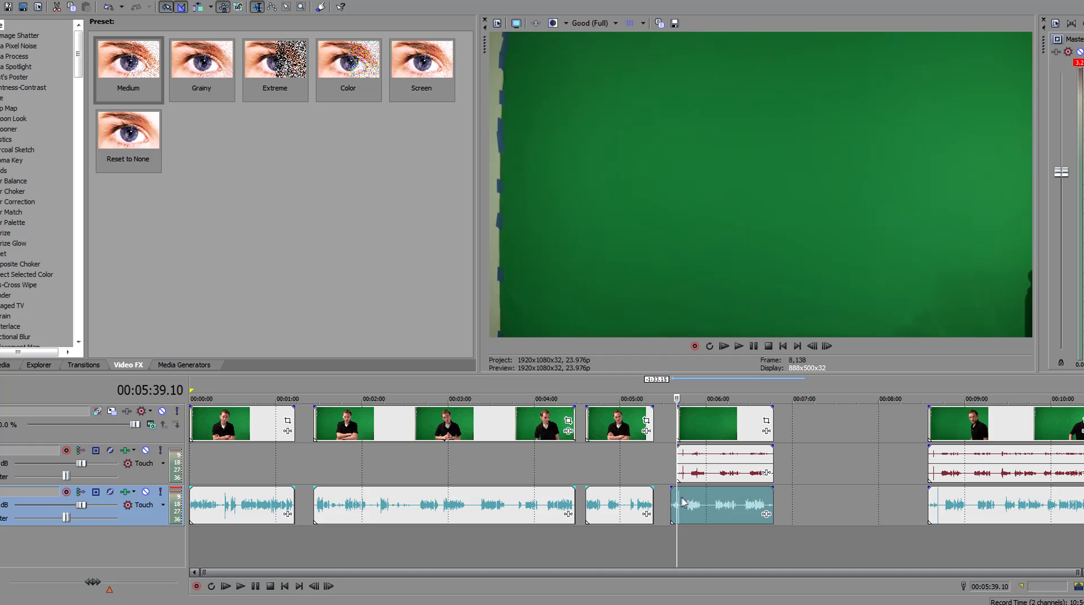
pyautogui.scroll(8, 692, 505)
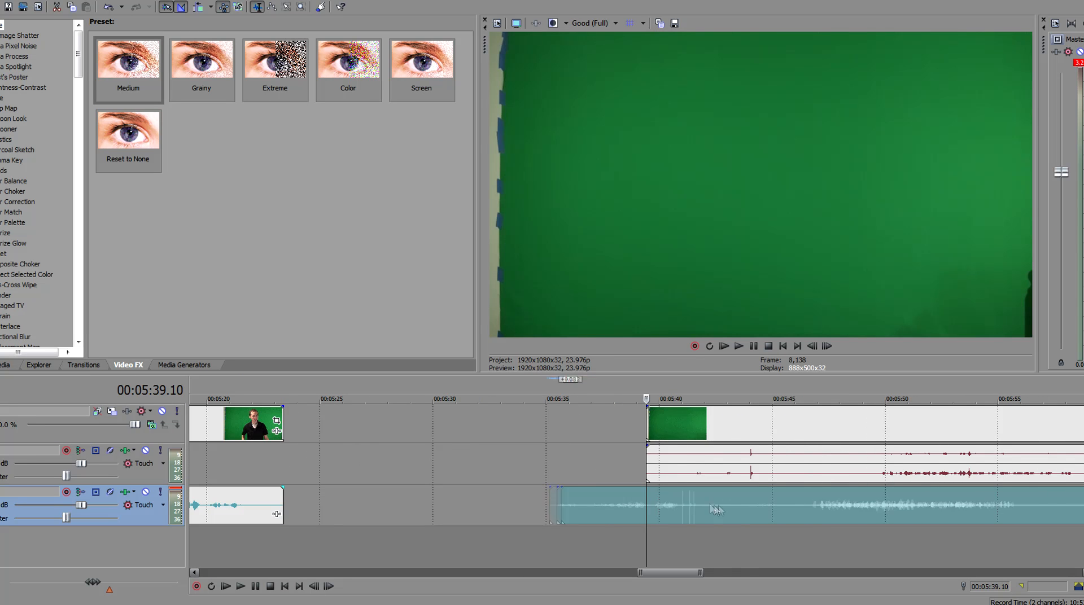
pyautogui.moveTo(779, 508); pyautogui.dragTo(776, 509)
pyautogui.click(747, 506)
pyautogui.scroll(6, 734, 506)
pyautogui.moveTo(821, 501); pyautogui.dragTo(844, 506)
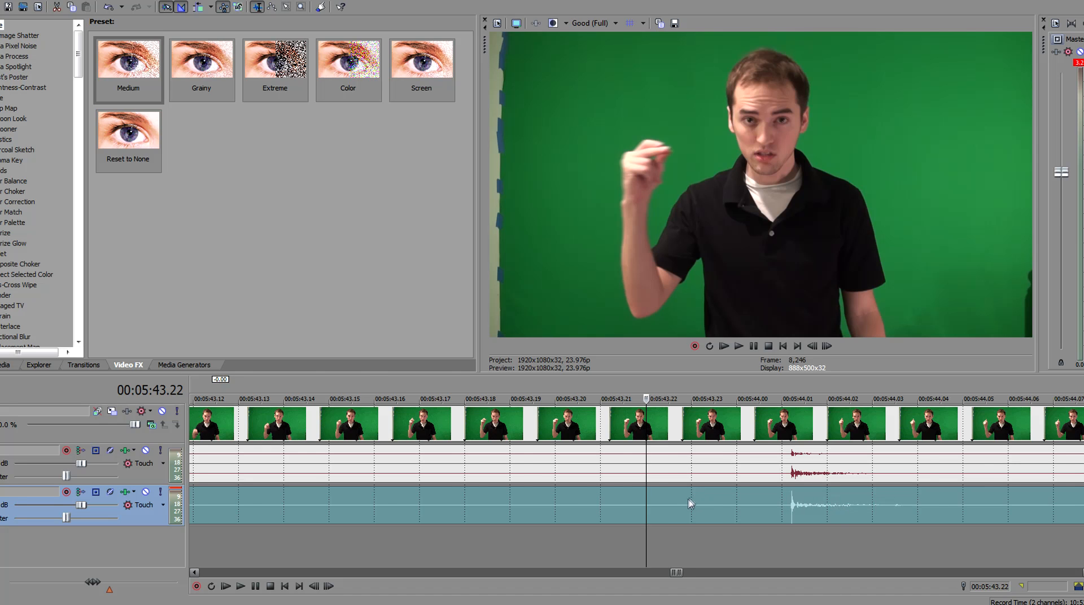
pyautogui.scroll(-6, 688, 499)
pyautogui.press('space')
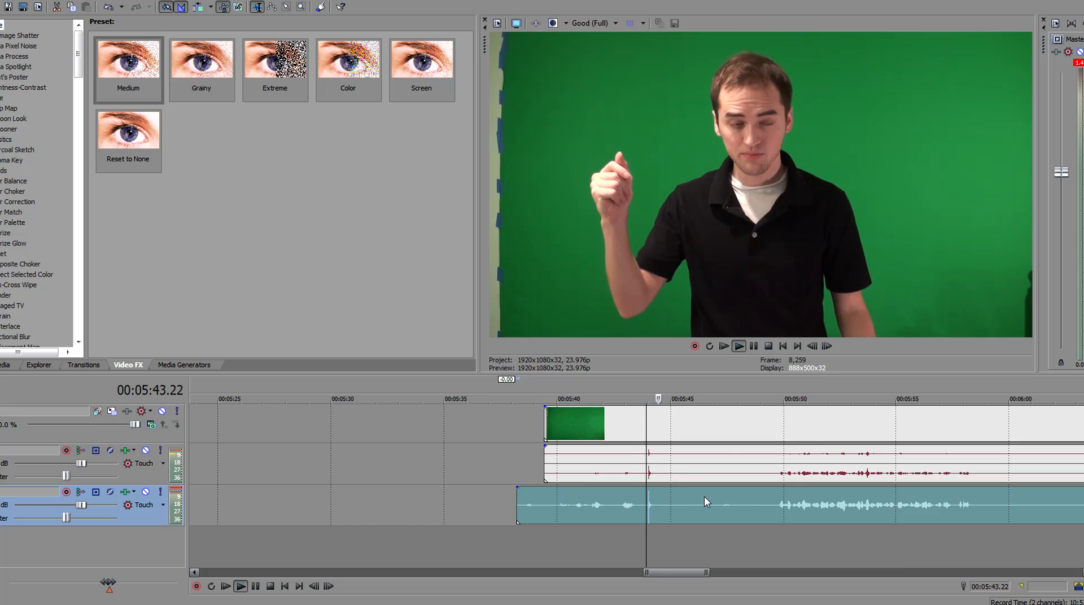
pyautogui.press('space')
# Delete the fourth clip's camera audio and group its video with the matching recorded audio
pyautogui.scroll(-4, 703, 497)
pyautogui.click(675, 469)
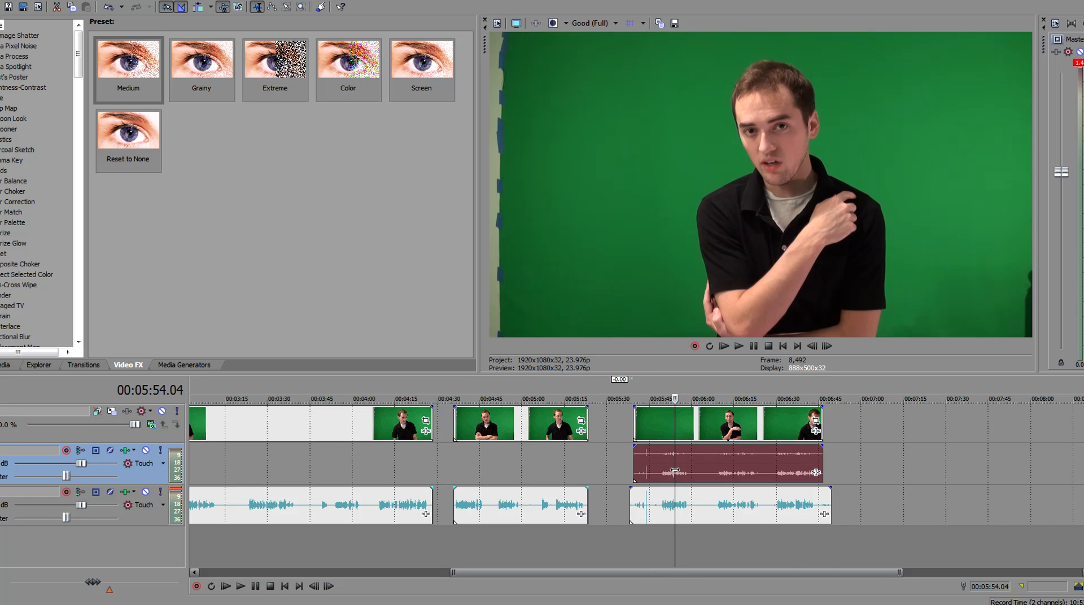
pyautogui.press('Delete')
pyautogui.click(669, 499)
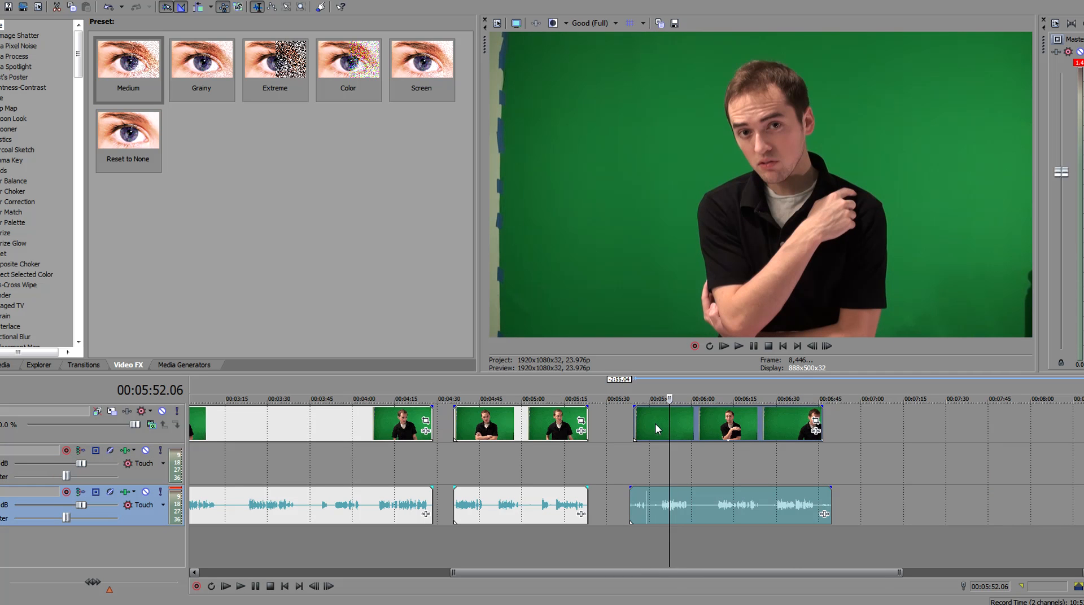
pyautogui.click(658, 504)
# Trim the fourth video and audio pair to start at 00:05:48.08 and end at about 00:06:45.13
pyautogui.scroll(4, 536, 508)
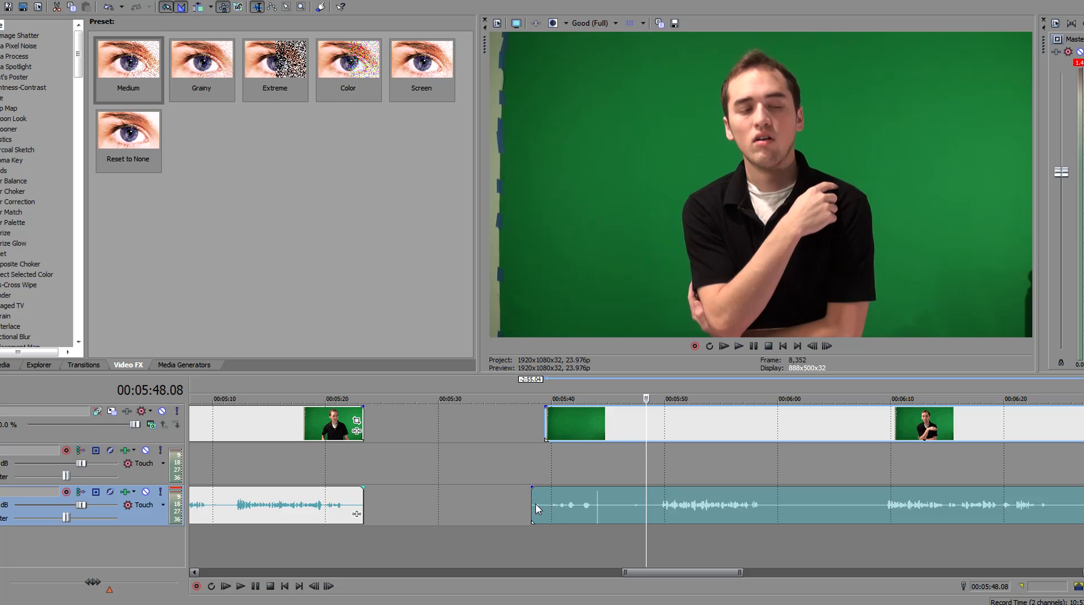
pyautogui.moveTo(532, 505); pyautogui.dragTo(647, 504)
pyautogui.scroll(-4, 677, 519)
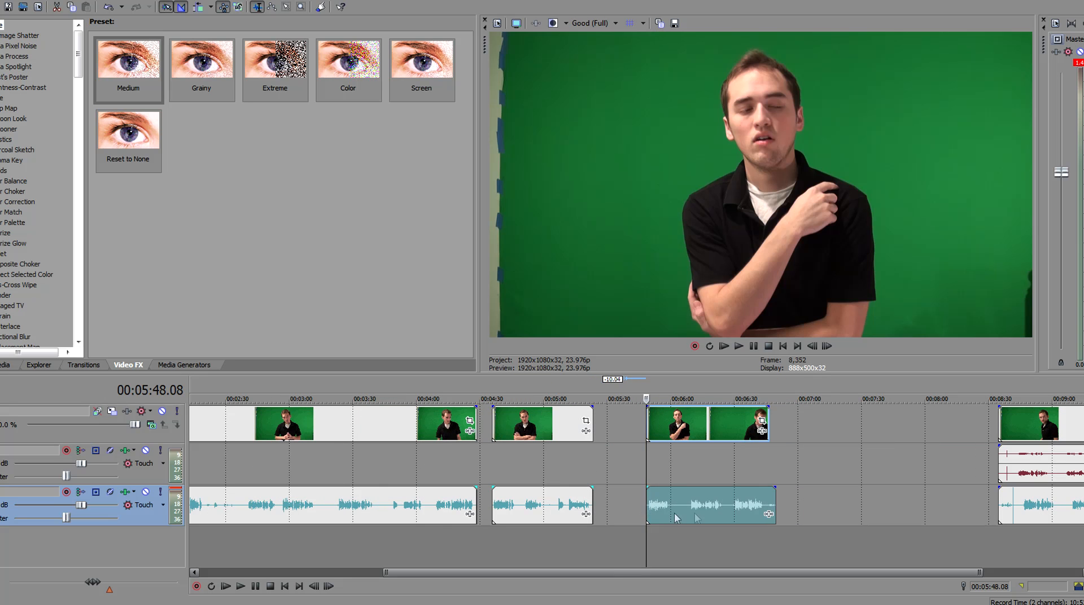
pyautogui.click(768, 506)
pyautogui.scroll(4, 689, 500)
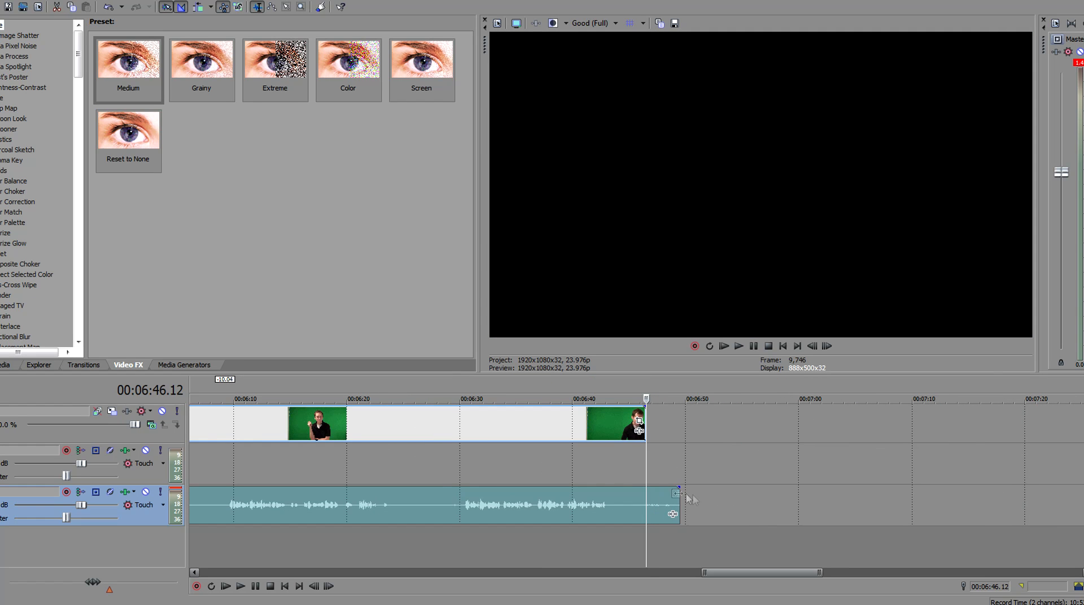
pyautogui.click(635, 499)
pyautogui.moveTo(677, 506); pyautogui.dragTo(635, 507)
# Move the fourth pair to about 00:05:35 and the fifth video clip to about 00:07:19 with its recorded audio roughly beneath it
pyautogui.scroll(-4, 633, 504)
pyautogui.moveTo(567, 430); pyautogui.dragTo(539, 432)
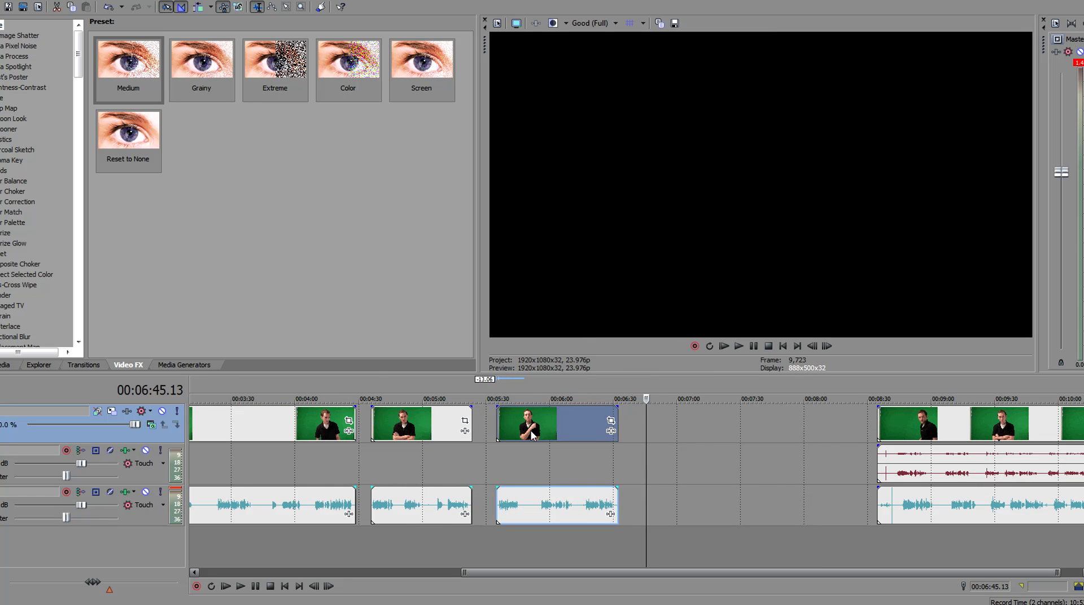
pyautogui.scroll(-1, 540, 443)
pyautogui.moveTo(971, 424); pyautogui.dragTo(863, 423)
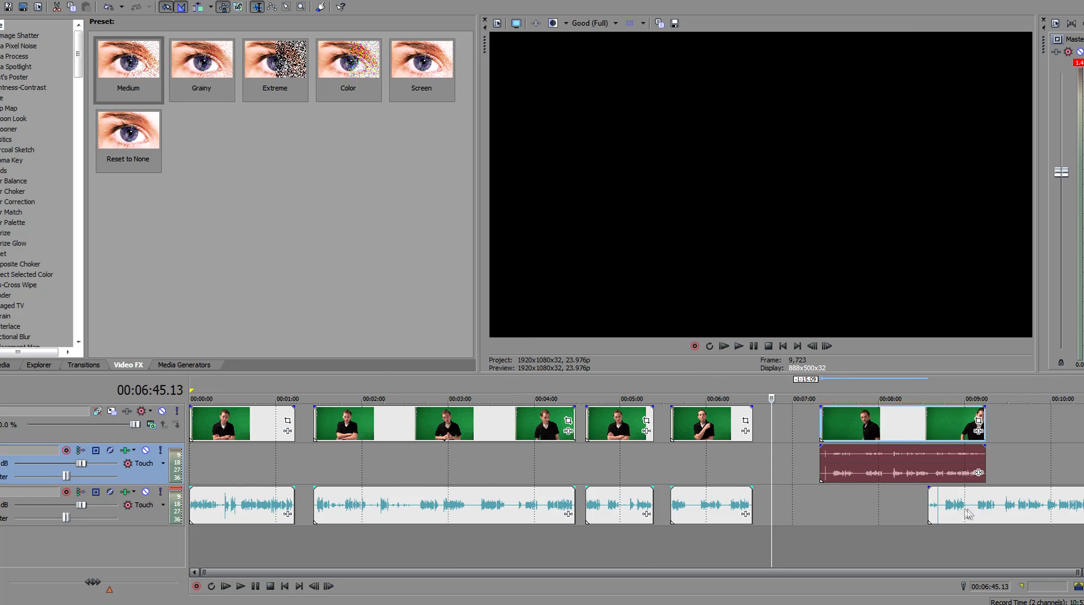
pyautogui.moveTo(969, 503); pyautogui.dragTo(851, 503)
# Align the fifth recorded audio clip's spike with the camera audio's spike just after 00:07:23.08
pyautogui.click(829, 501)
pyautogui.scroll(5, 829, 500)
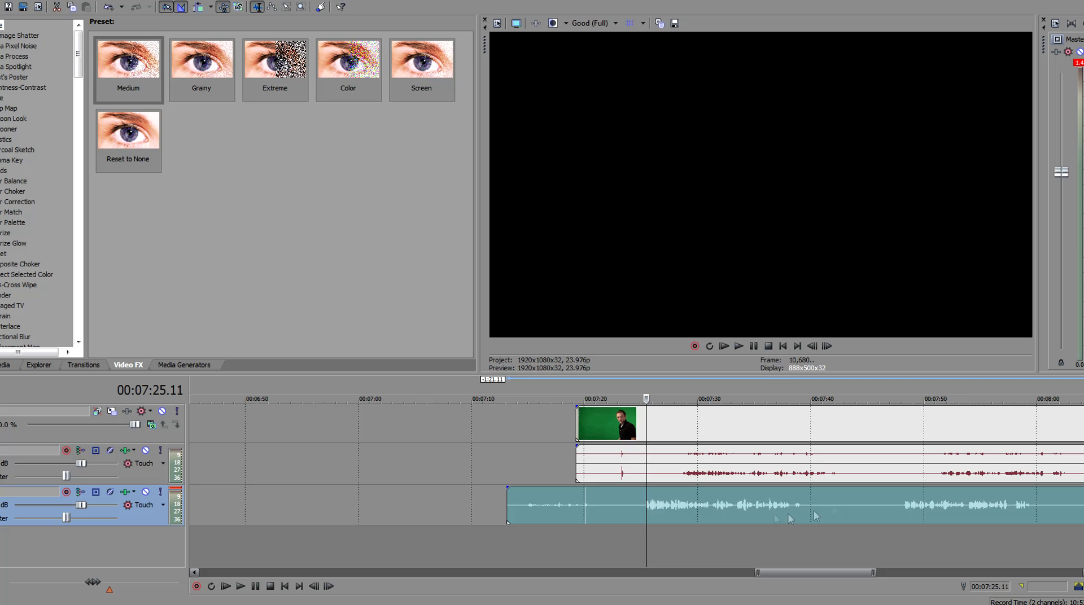
pyautogui.click(622, 507)
pyautogui.scroll(5, 624, 507)
pyautogui.scroll(3, 656, 509)
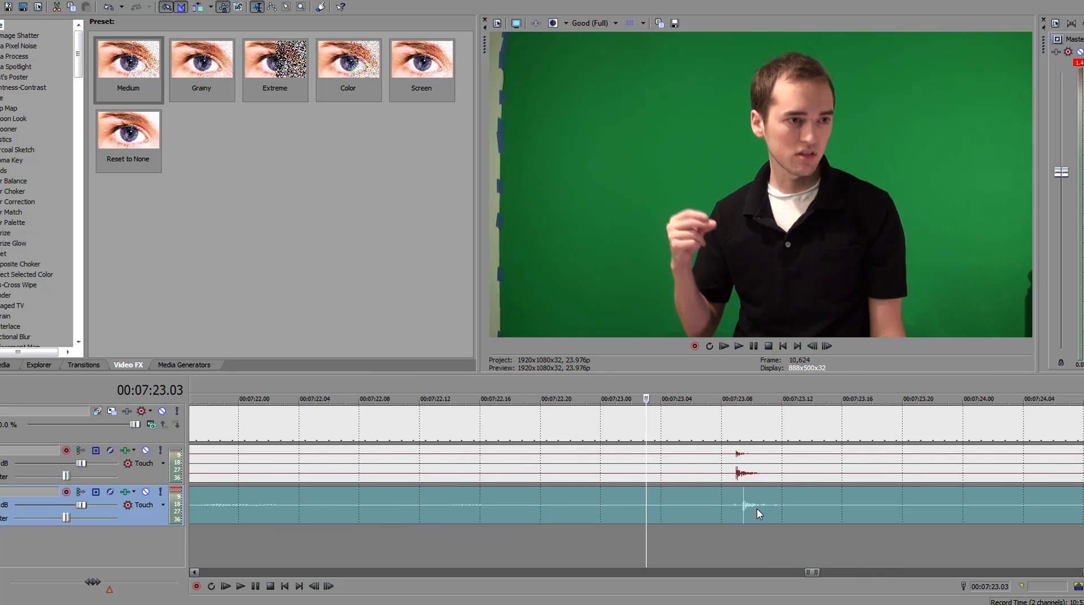
pyautogui.press('space')
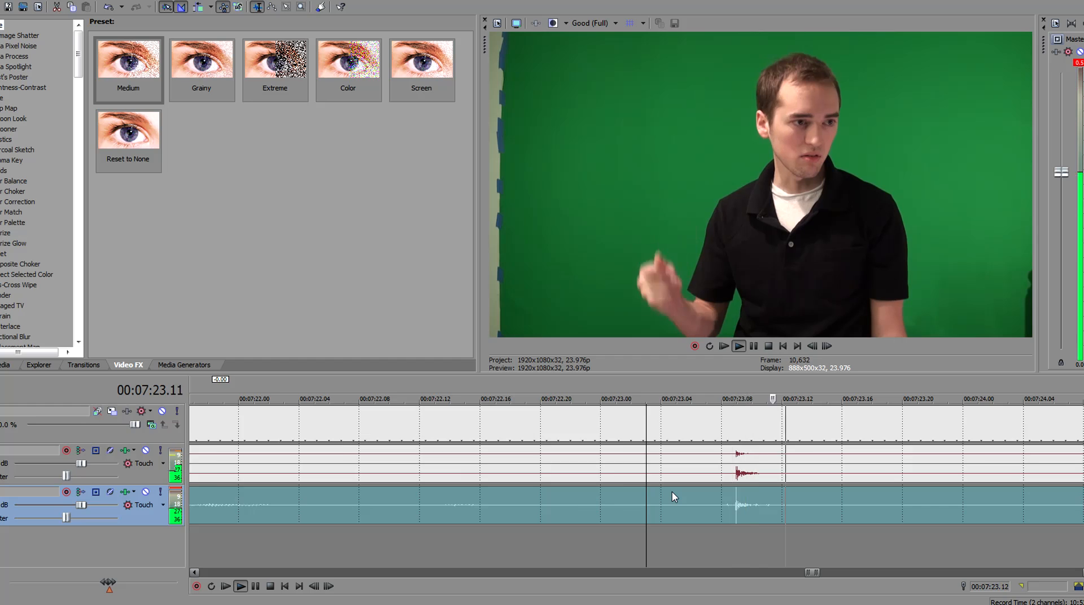
pyautogui.scroll(-10, 672, 500)
pyautogui.press('space')
# Delete the fifth clip's camera audio and group its video with the matching recorded audio
pyautogui.scroll(-5, 669, 499)
pyautogui.click(876, 474)
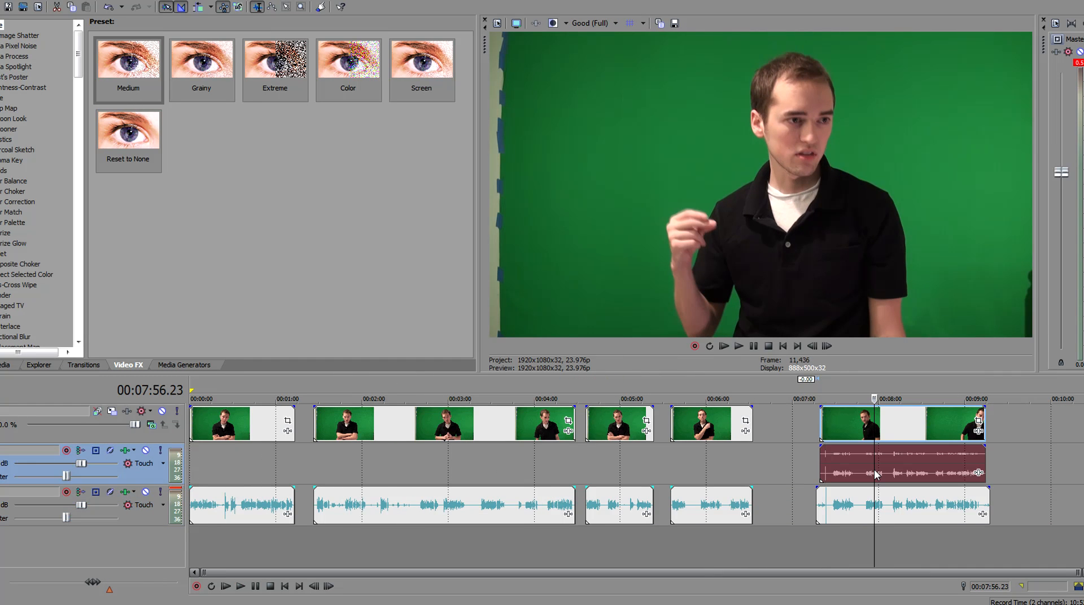
pyautogui.press('Delete')
pyautogui.click(864, 503)
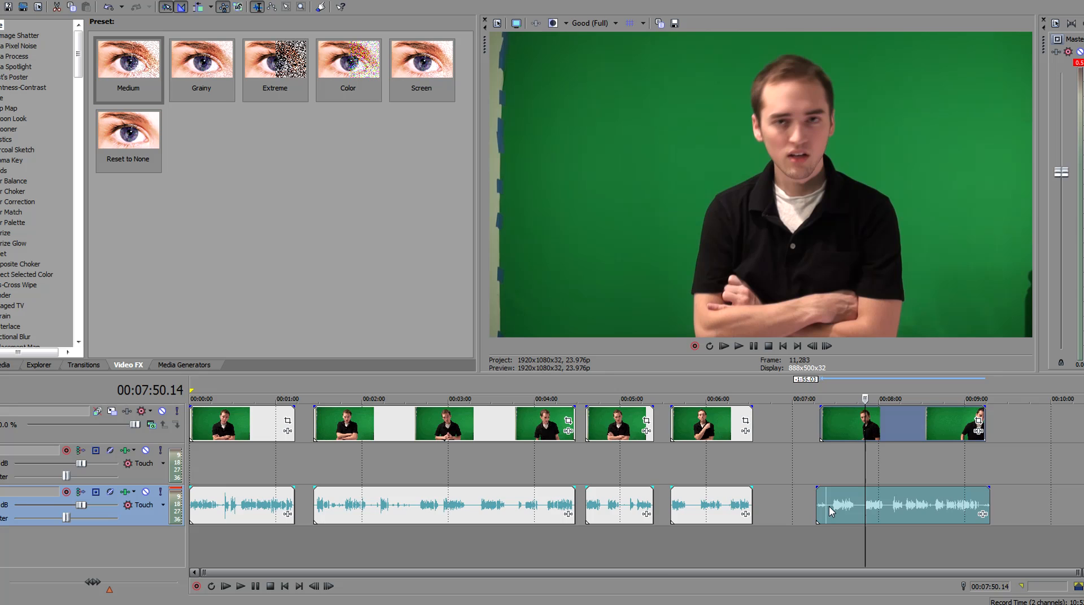
# Trim the fifth pair to start at 00:07:25.11 and end at about 00:09:12, and move it to about 00:06:49
pyautogui.click(828, 511)
pyautogui.scroll(5, 826, 514)
pyautogui.moveTo(569, 506); pyautogui.dragTo(647, 511)
pyautogui.scroll(-5, 685, 519)
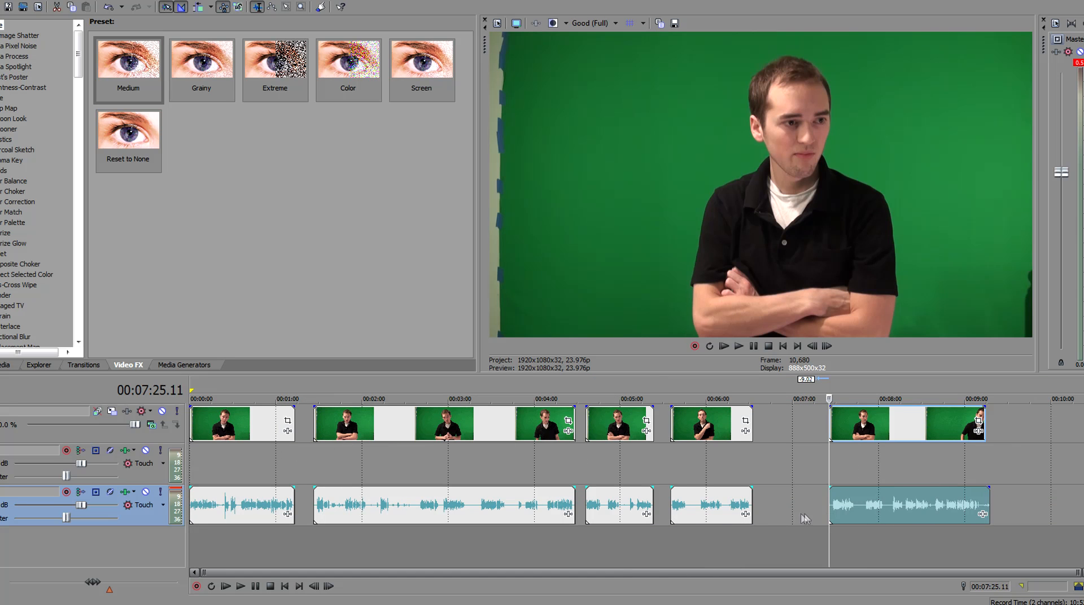
pyautogui.moveTo(989, 503); pyautogui.dragTo(982, 506)
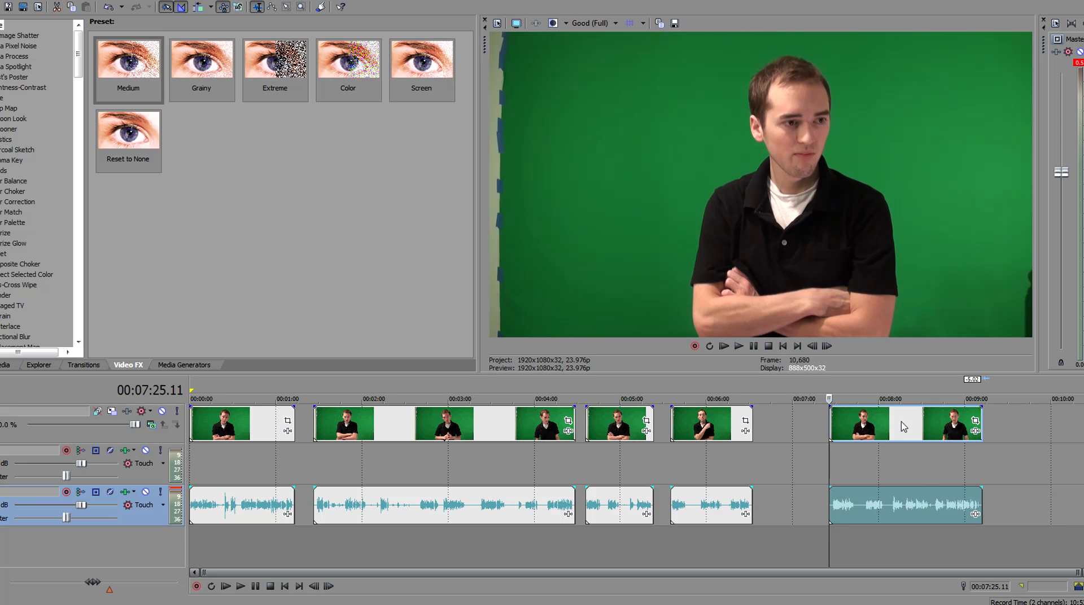
pyautogui.moveTo(904, 428); pyautogui.dragTo(850, 436)
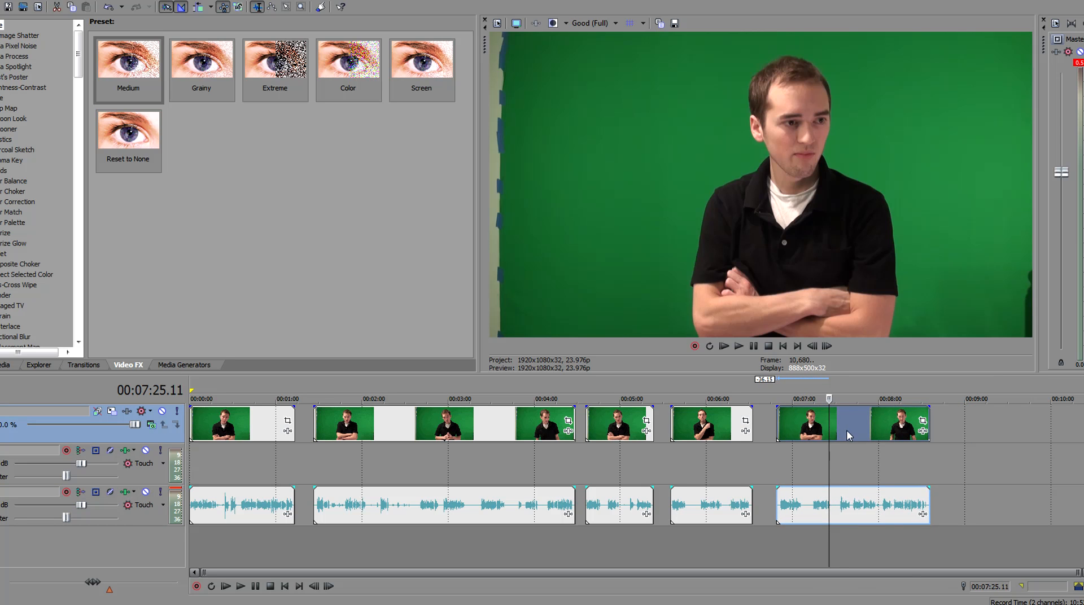
# Try to delete the emptied camera audio track
pyautogui.click(795, 428)
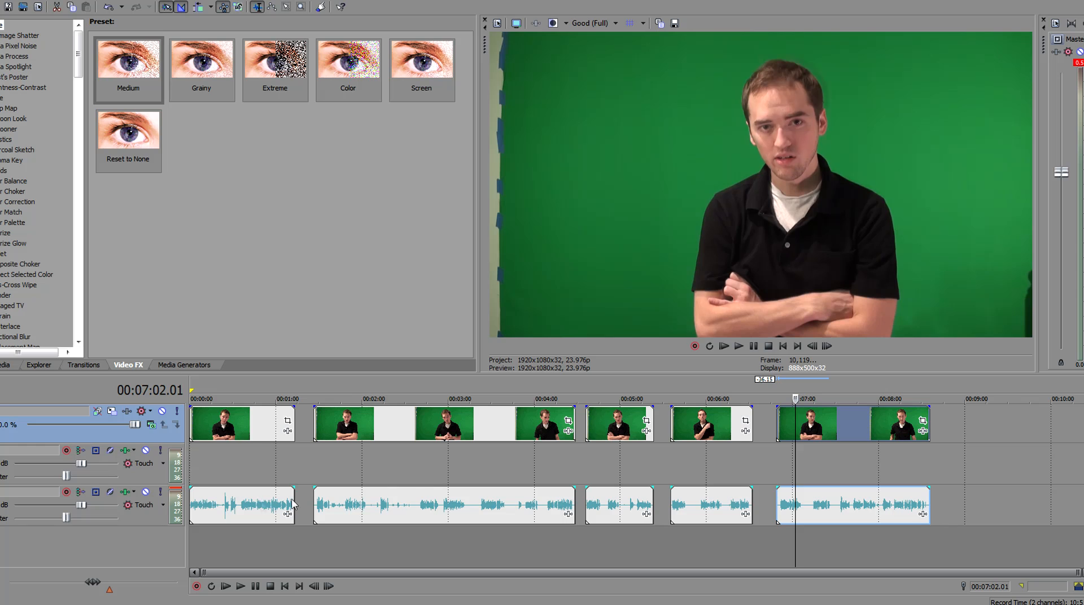
pyautogui.click(30, 469)
pyautogui.press('Delete')
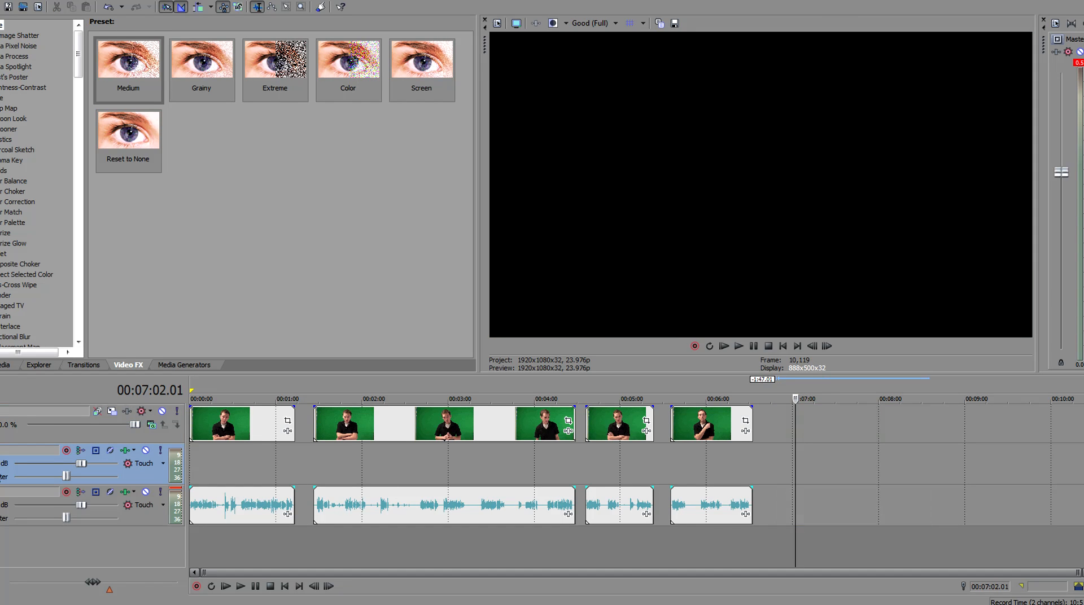
pyautogui.click(437, 467)
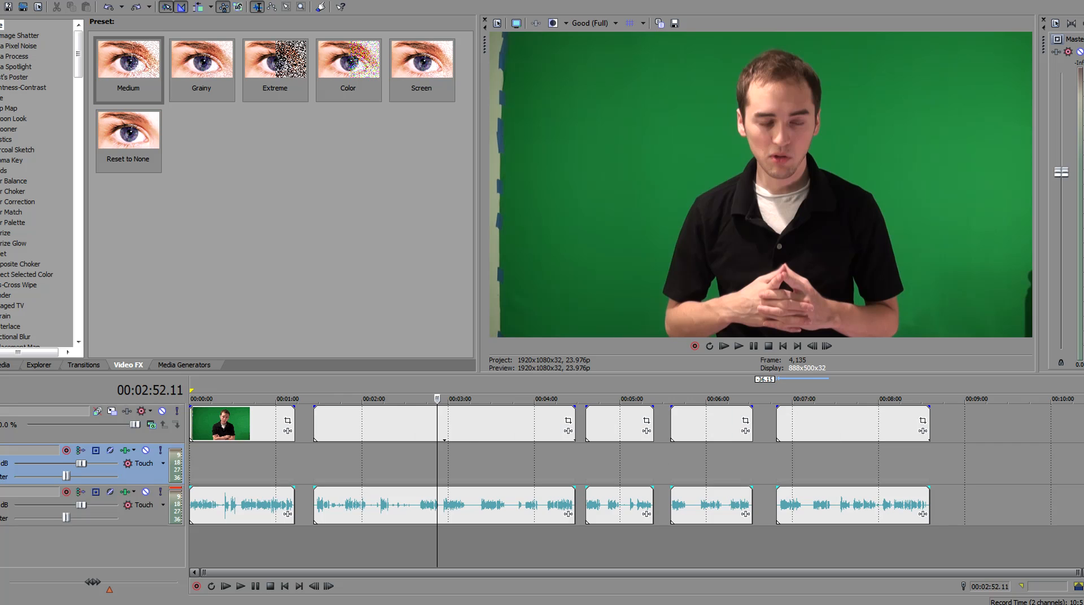
# Delete the emptied camera audio track, leaving the video track and the recorded audio track
pyautogui.press('Delete')
pyautogui.click(240, 424)
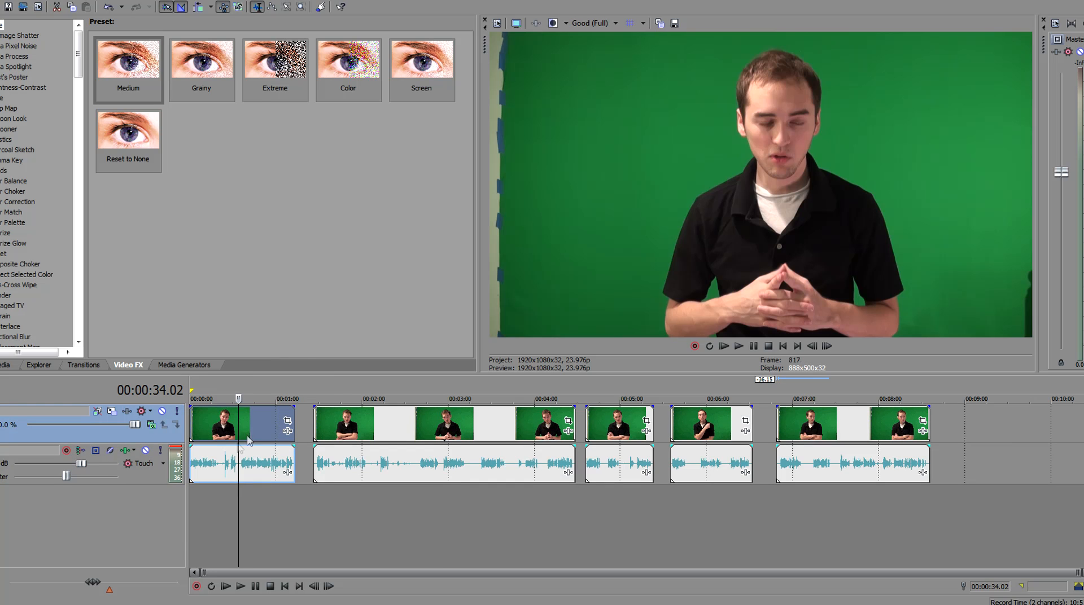
pyautogui.click(215, 463)
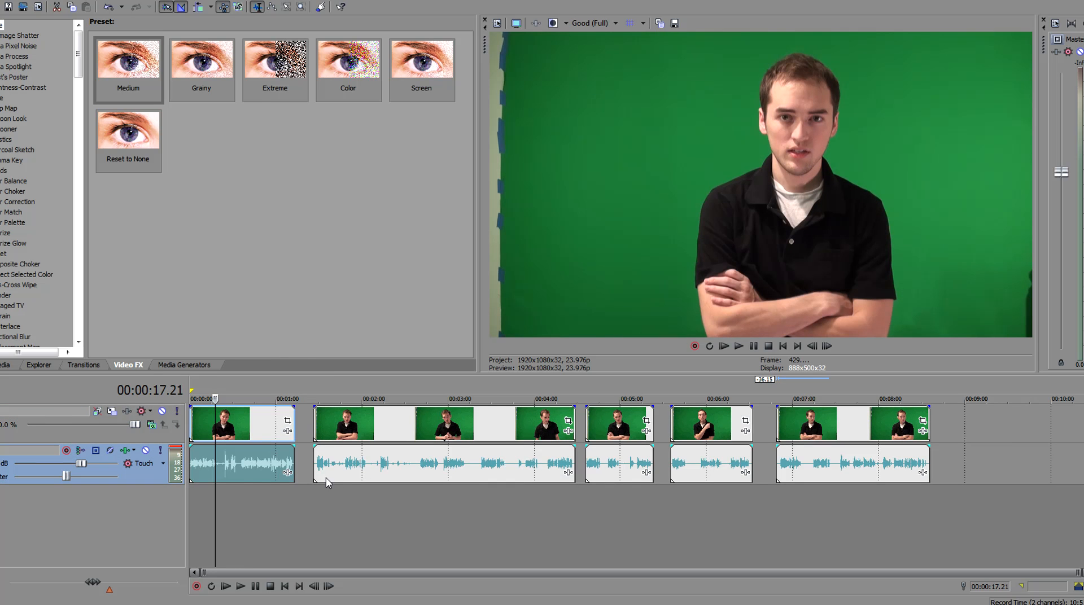
# Inspect the synchronized clips along the timeline and play the second clip from 00:02:42.10 to check its audio sync
pyautogui.scroll(4, 297, 489)
pyautogui.click(463, 501)
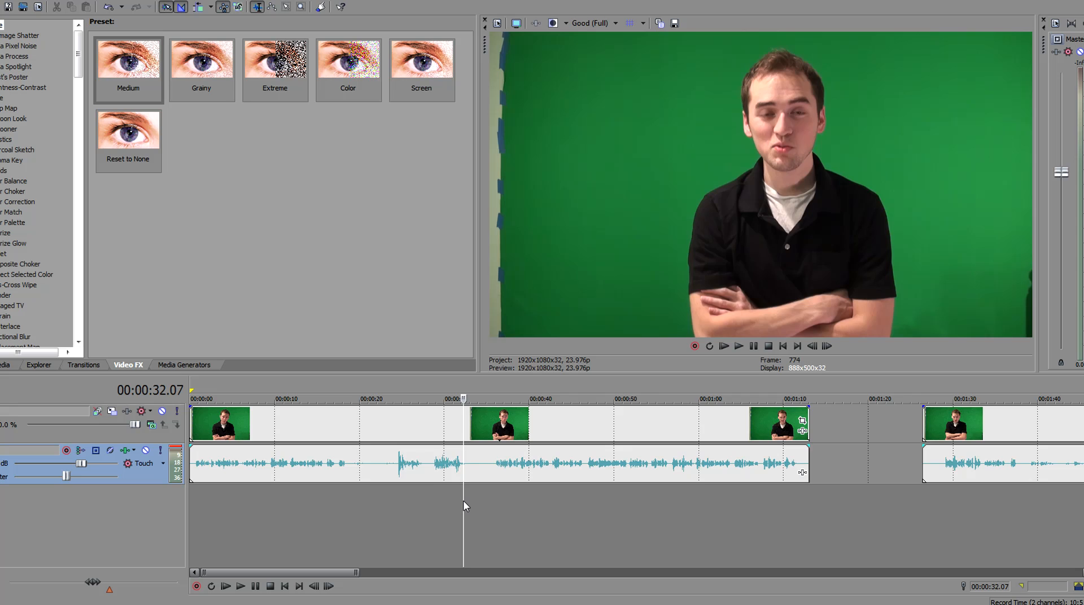
pyautogui.scroll(-3, 459, 499)
pyautogui.click(495, 494)
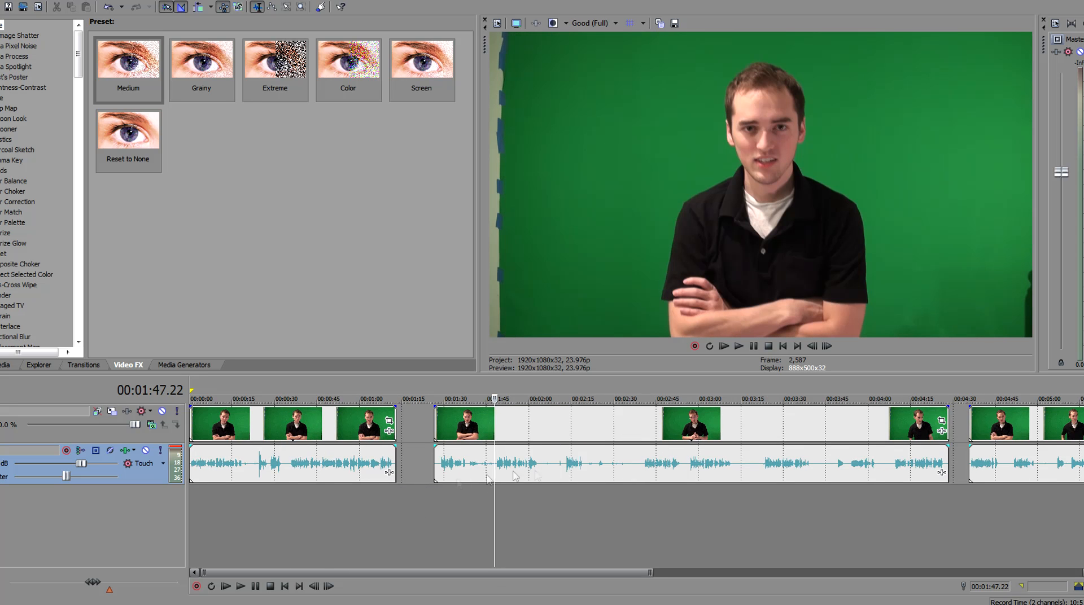
pyautogui.click(649, 467)
pyautogui.scroll(-3, 571, 453)
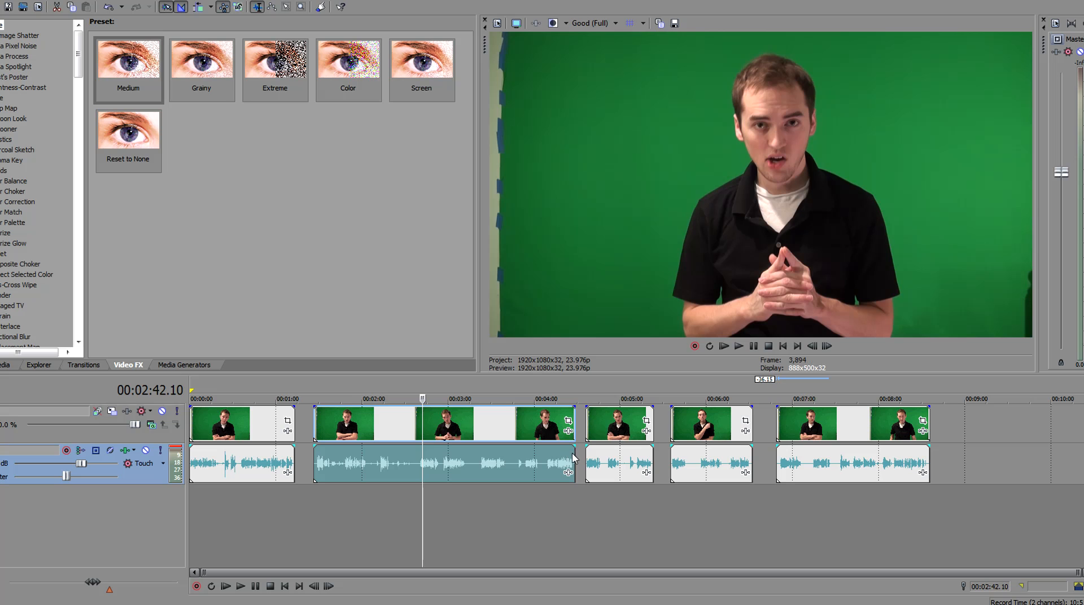
pyautogui.press('space')
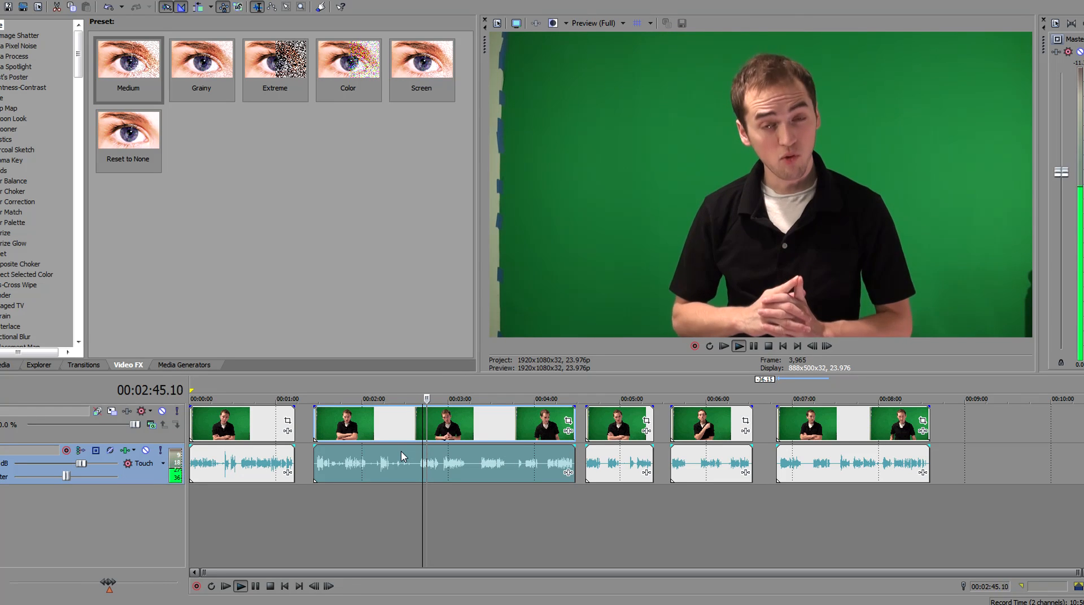
pyautogui.press('space')
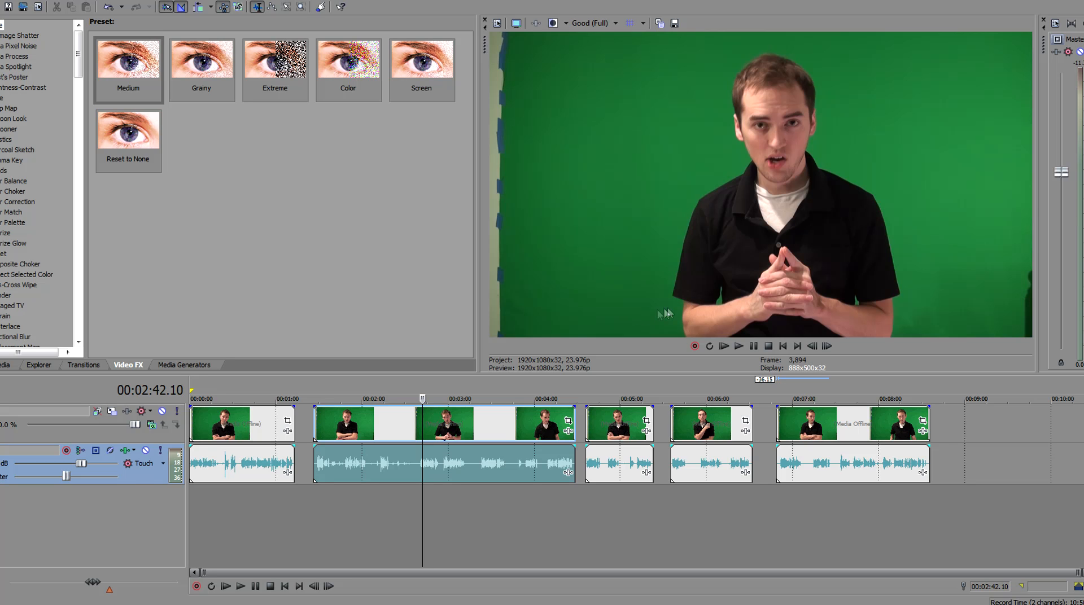
pyautogui.click(201, 439)
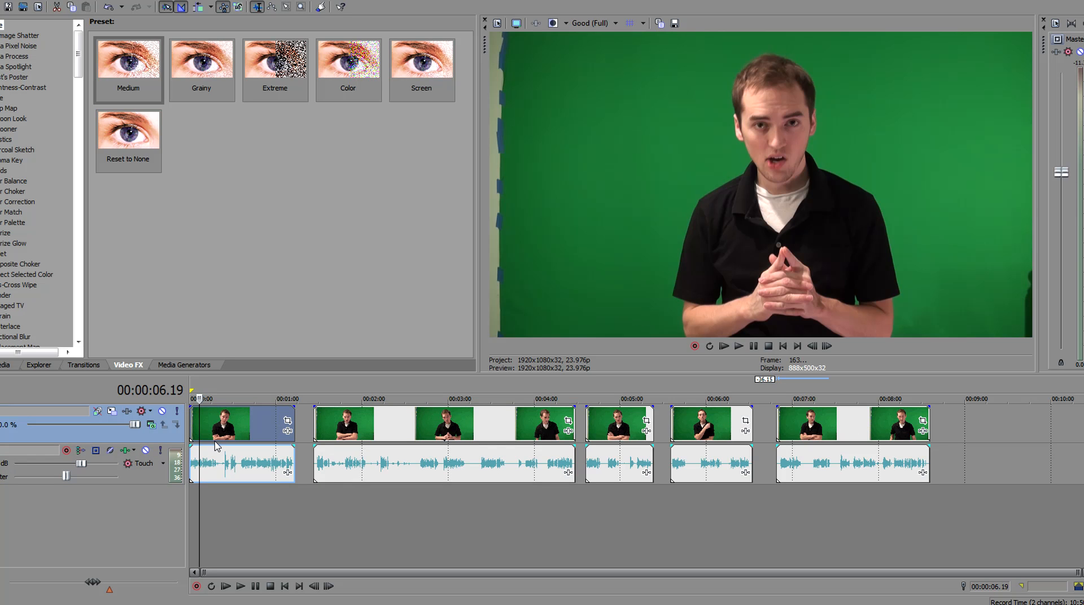
pyautogui.scroll(3, 214, 447)
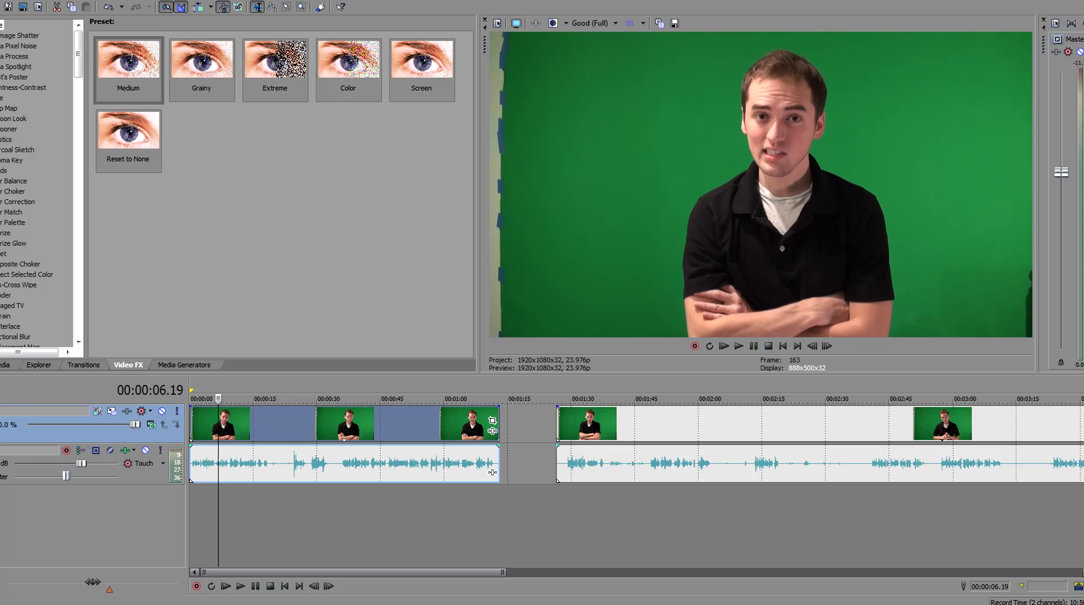
pyautogui.click(1023, 604)
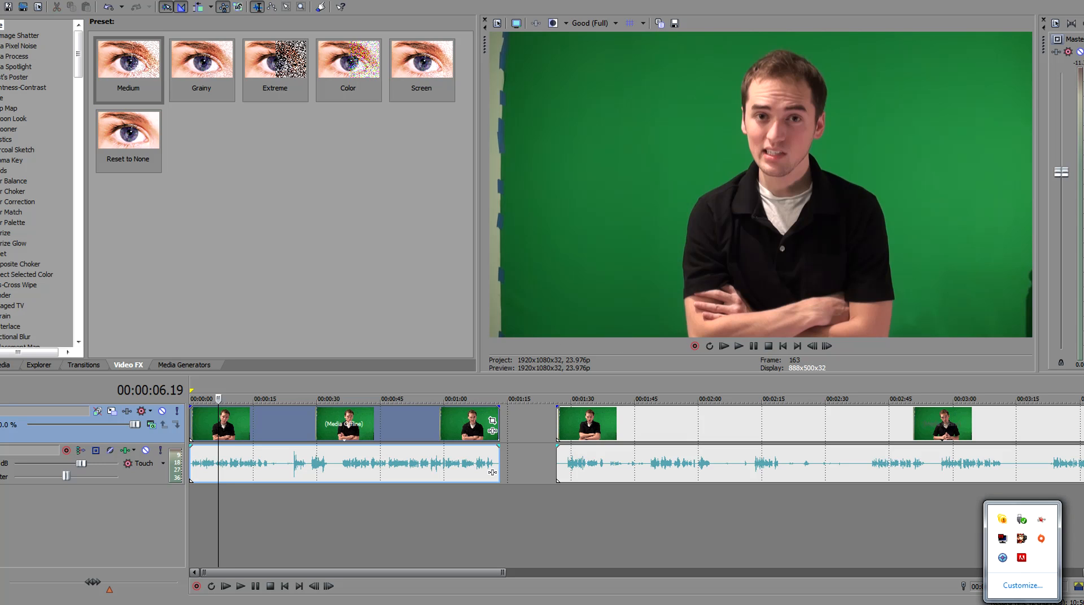
pyautogui.click(1005, 541)
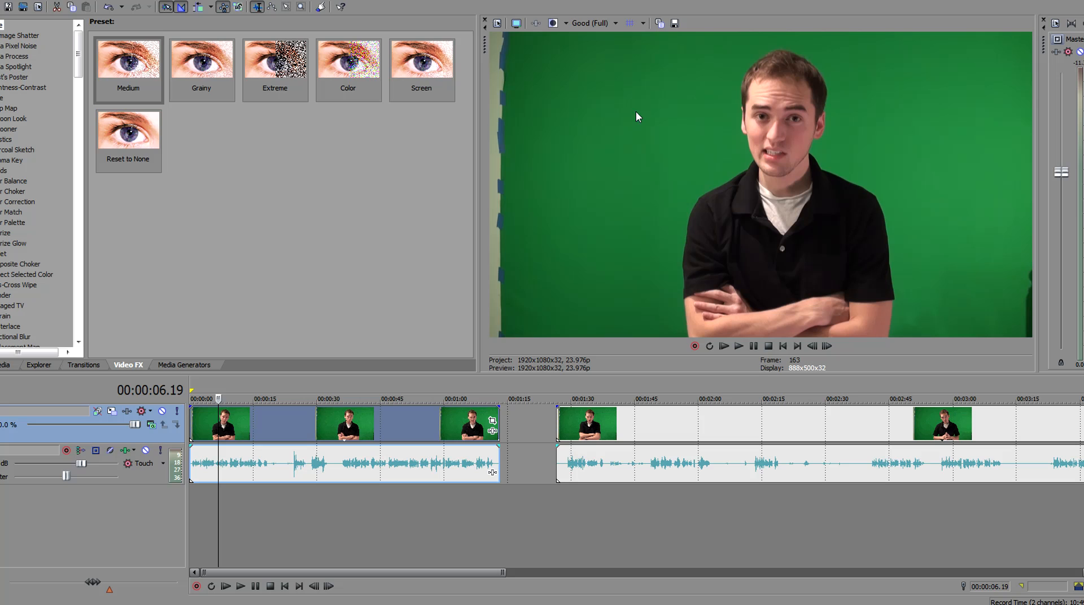
# Open Event Pan/Crop for the first video clip and enable its mask
pyautogui.click(197, 422)
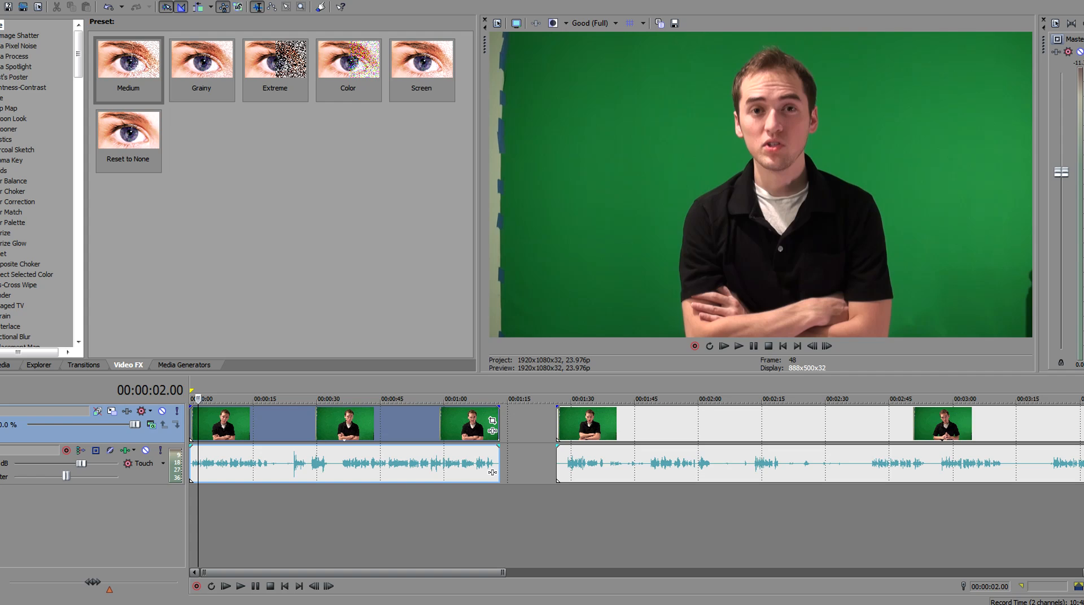
pyautogui.click(492, 420)
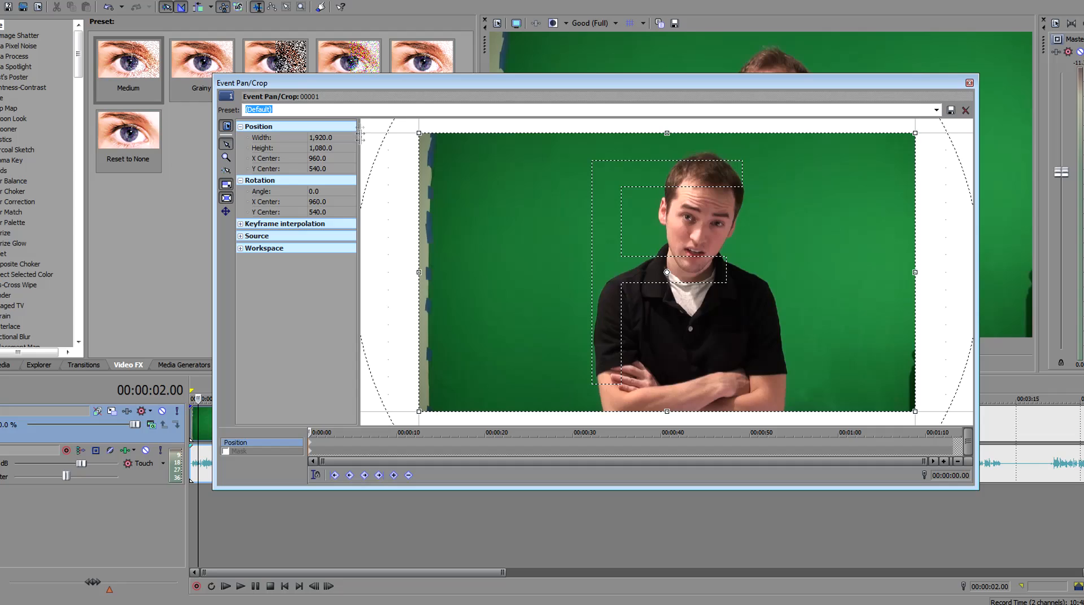
pyautogui.moveTo(288, 86); pyautogui.dragTo(695, 247)
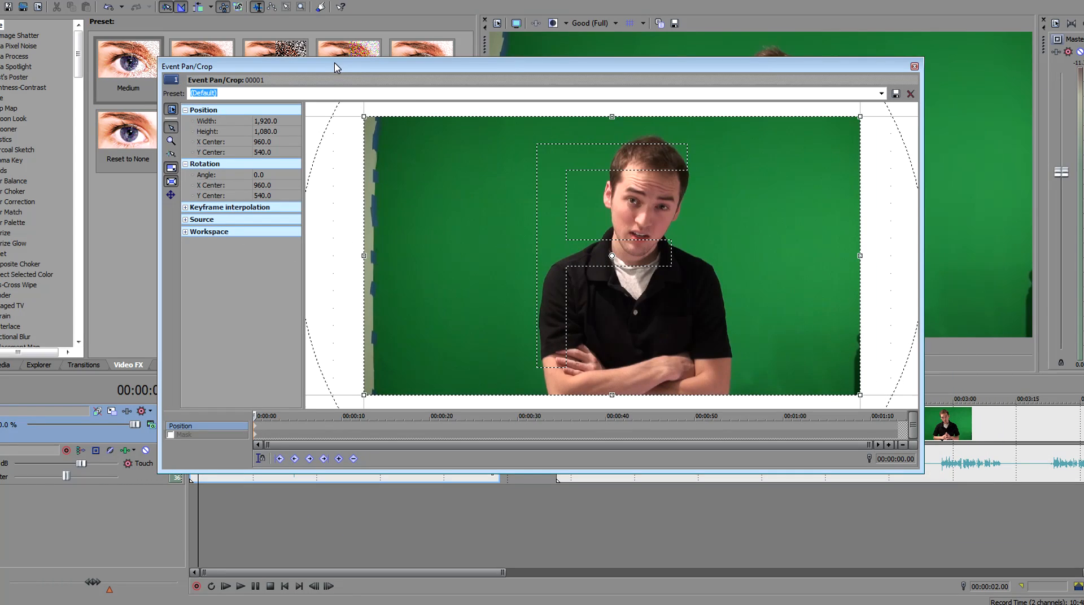
pyautogui.click(171, 435)
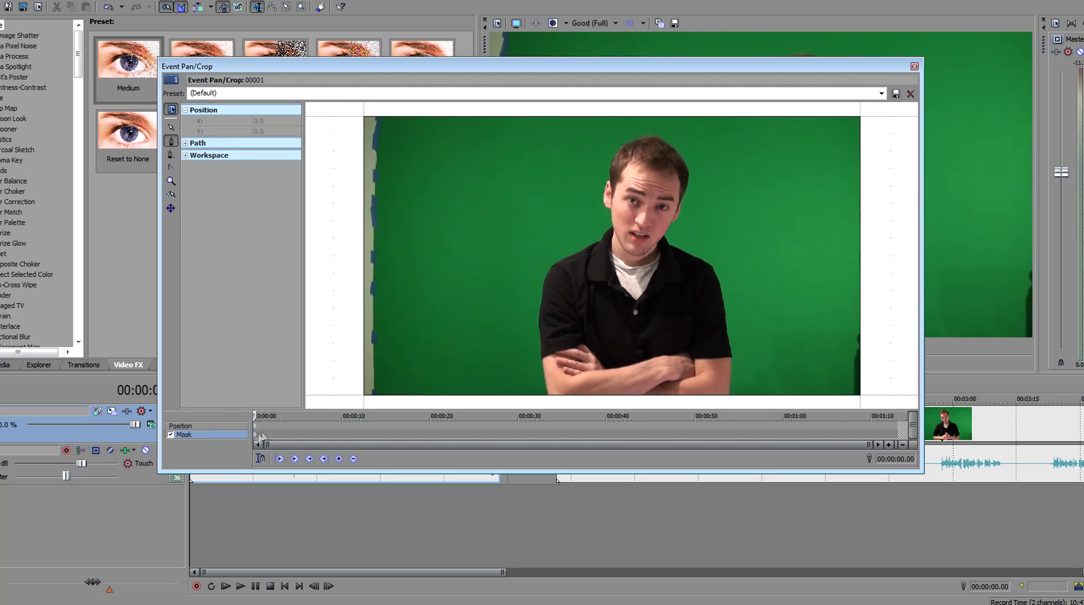
# Draw a closed four-point mask around the green backdrop, cutting off the strips at both sides of the frame, and close Event Pan/Crop
pyautogui.click(381, 400)
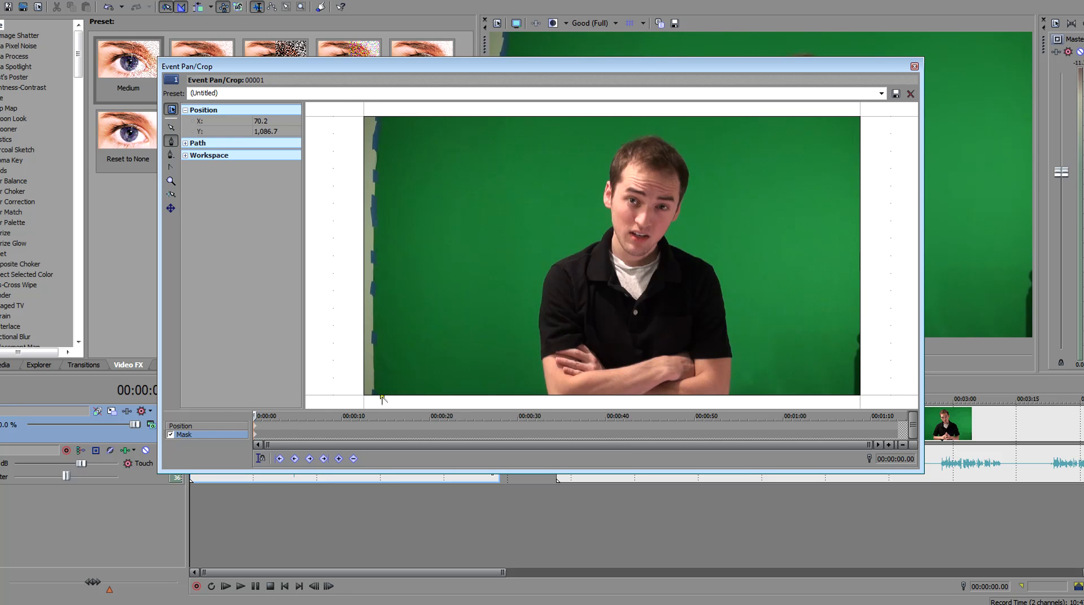
pyautogui.click(387, 114)
pyautogui.click(853, 114)
pyautogui.click(852, 399)
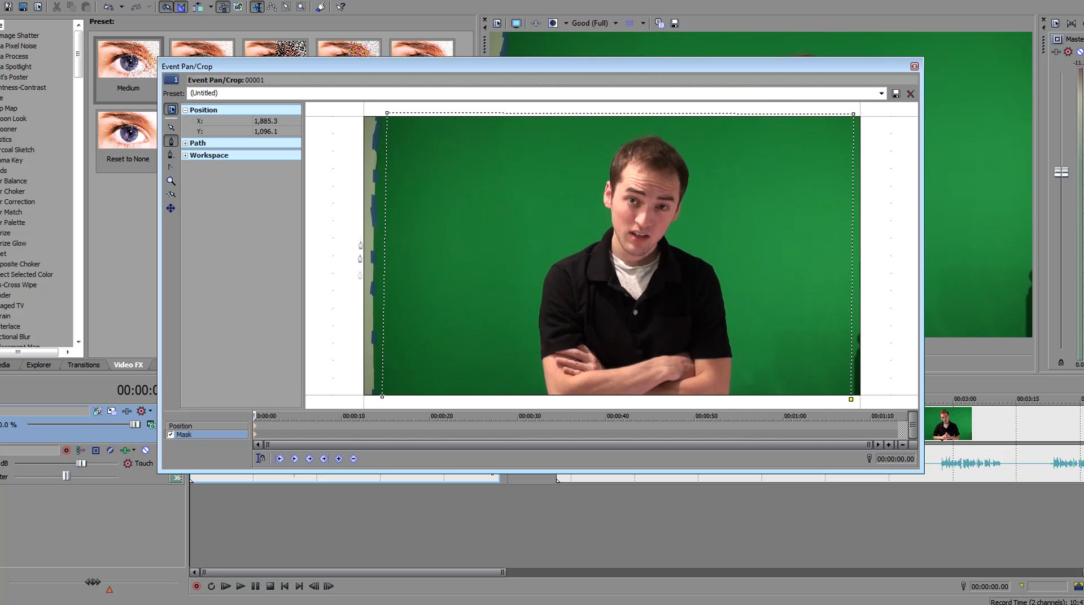
pyautogui.click(385, 399)
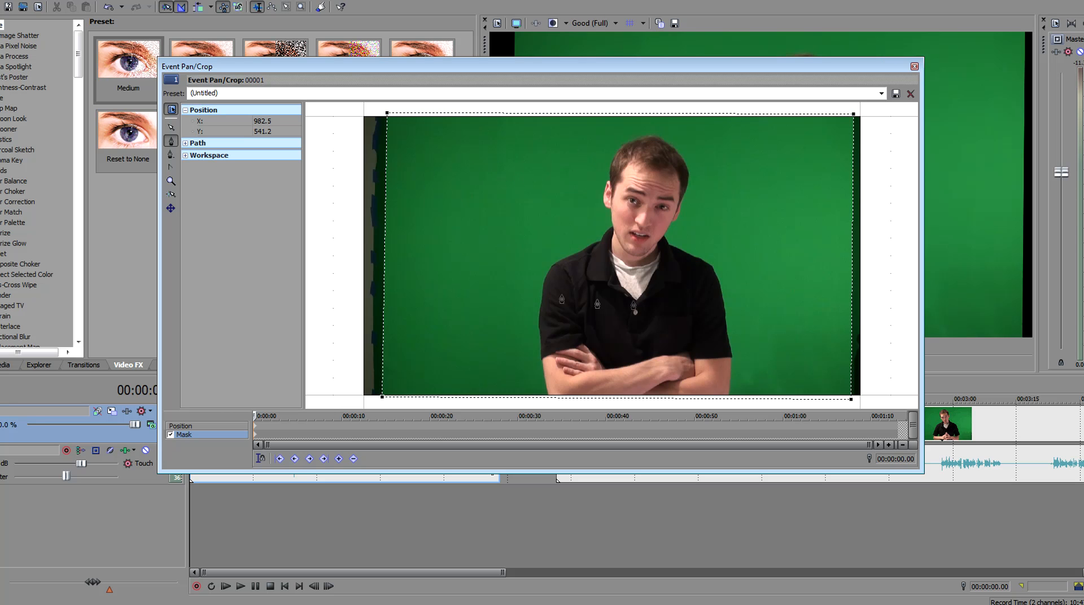
pyautogui.click(915, 68)
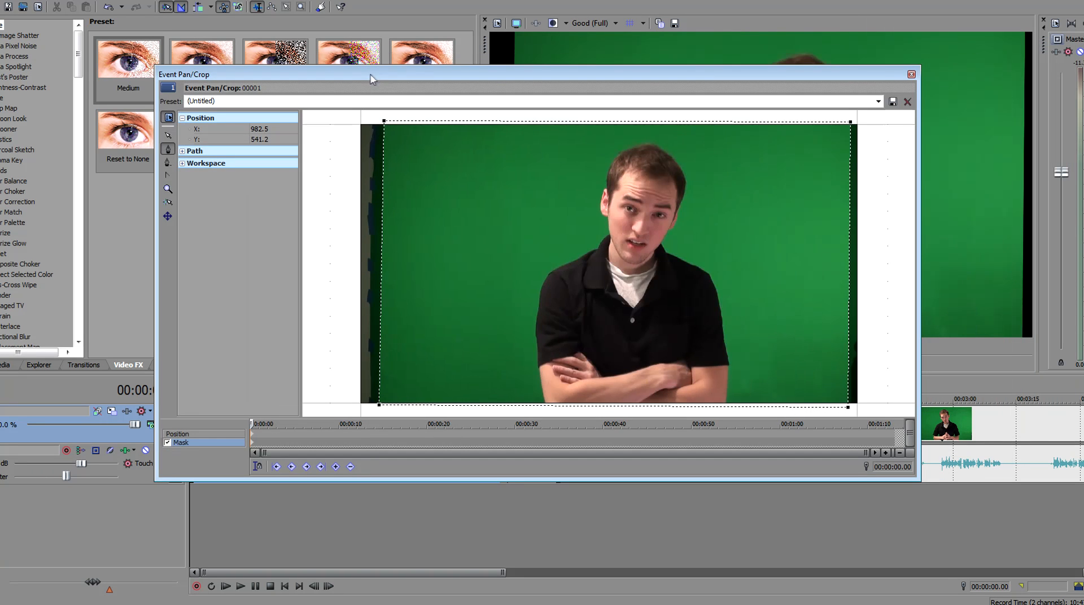
pyautogui.click(917, 78)
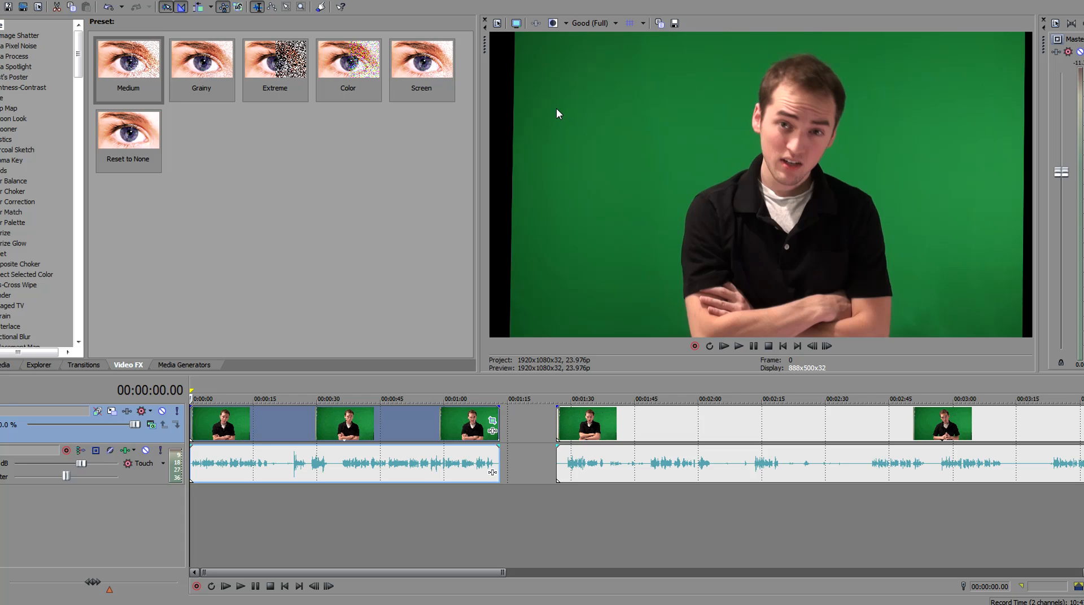
# Check the masked first clip at several points within its first 20 seconds
pyautogui.click(276, 431)
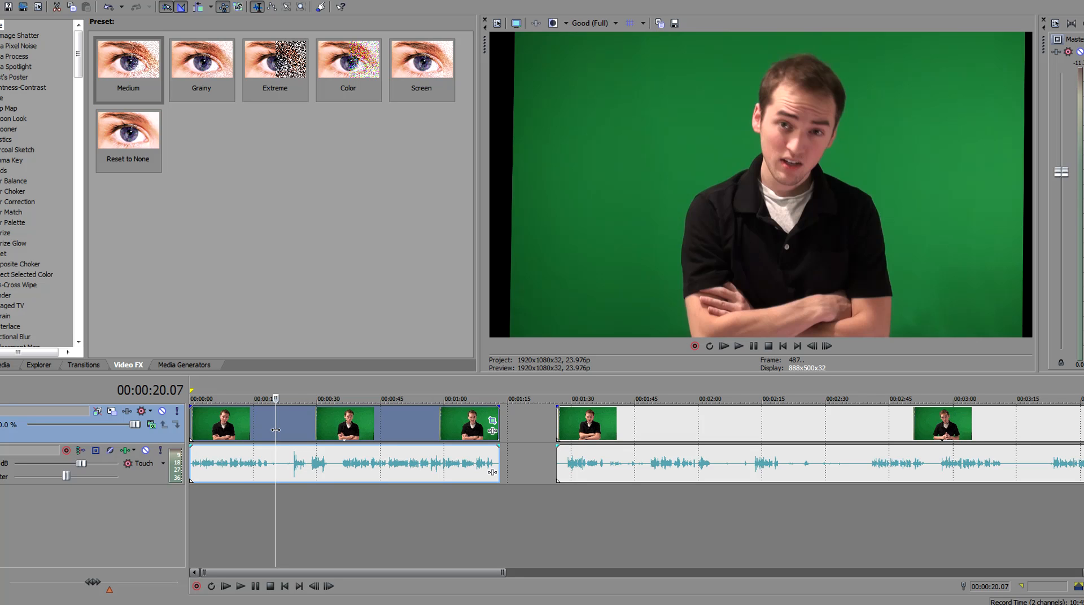
pyautogui.click(244, 435)
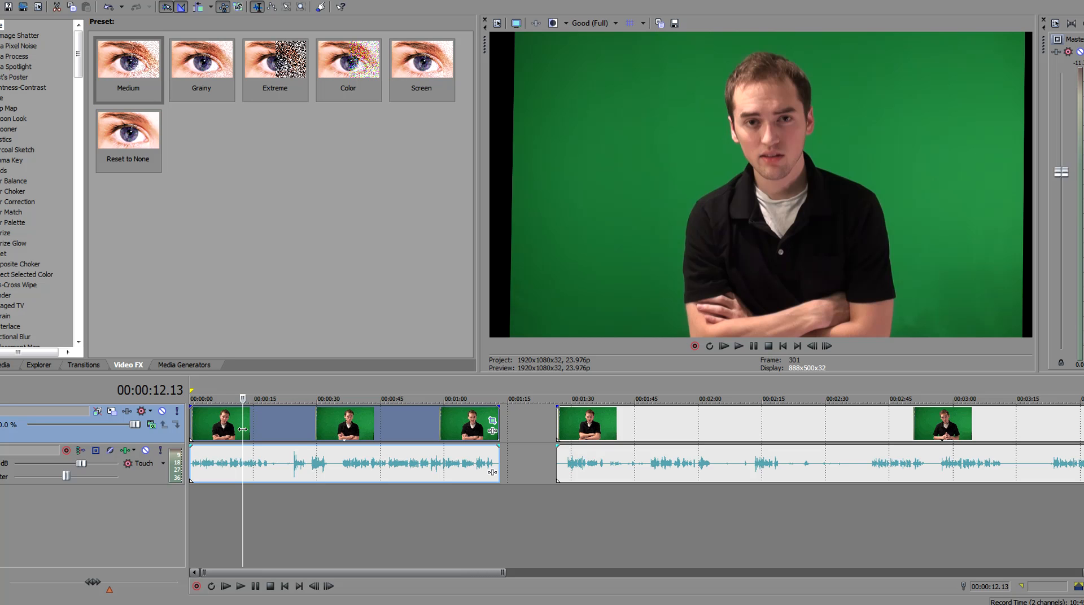
pyautogui.click(228, 431)
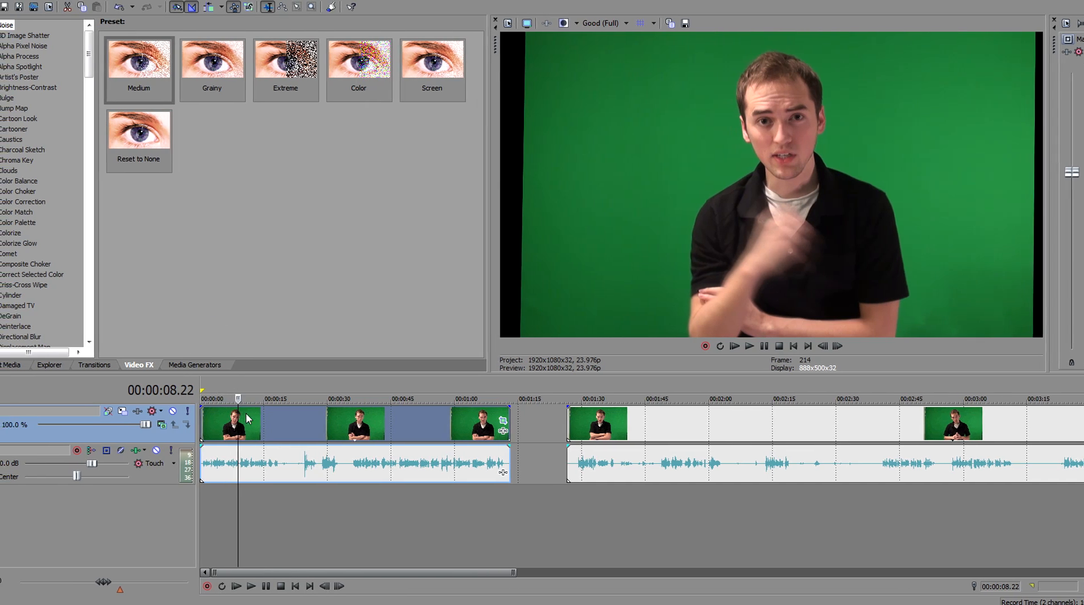
pyautogui.click(246, 418)
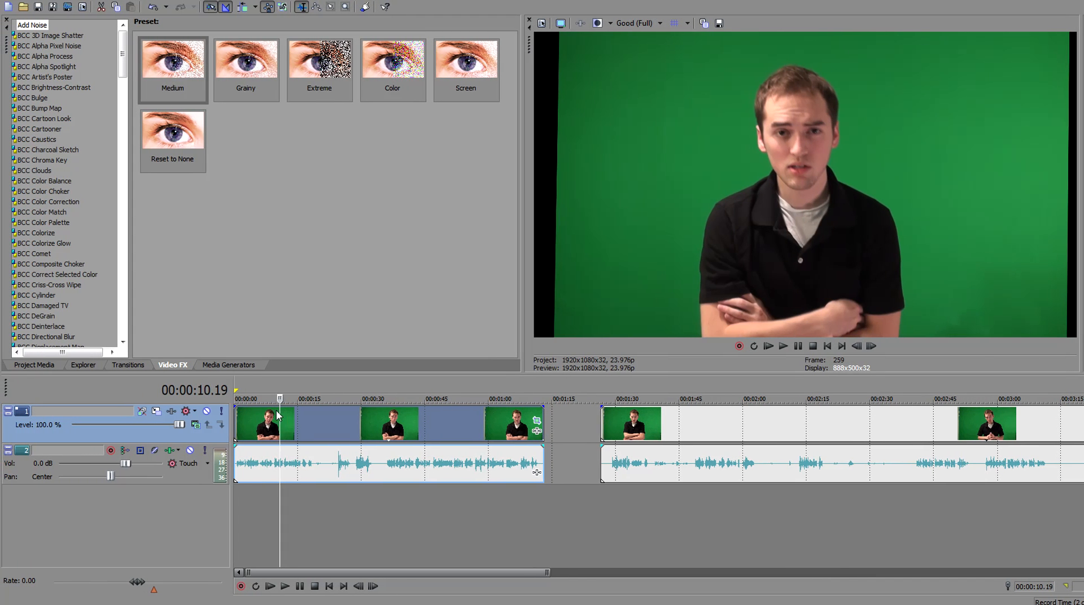
# Find the Chroma Keyer in the list of video effects and display its presets
pyautogui.click(45, 128)
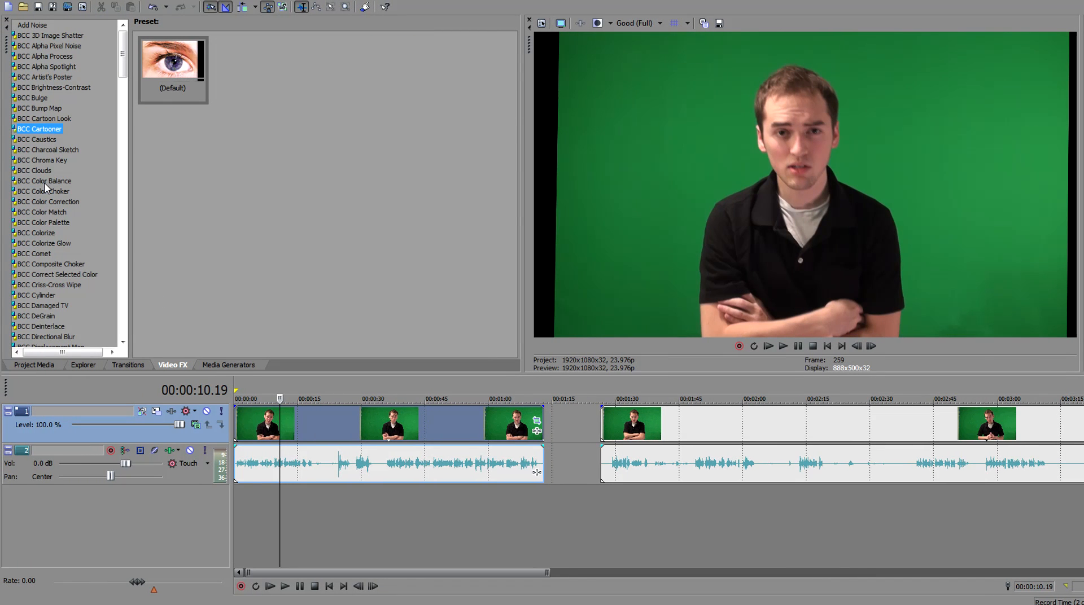
pyautogui.click(35, 202)
pyautogui.scroll(-20, 35, 204)
pyautogui.scroll(-12, 47, 259)
pyautogui.scroll(20, 47, 262)
pyautogui.scroll(7, 47, 261)
pyautogui.scroll(15, 46, 258)
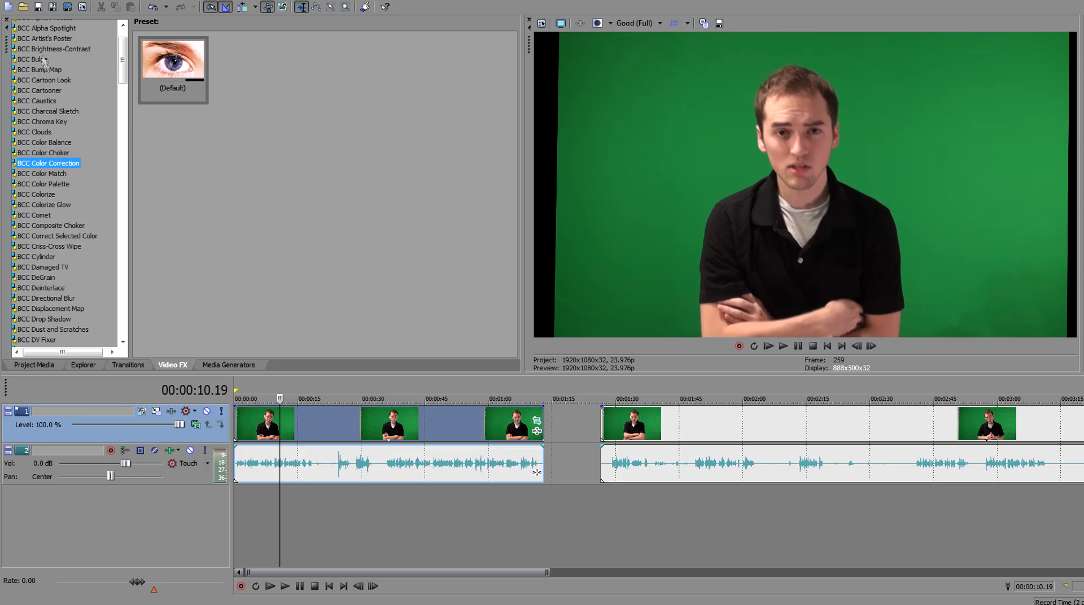
pyautogui.scroll(-13, 73, 158)
pyautogui.scroll(-20, 83, 196)
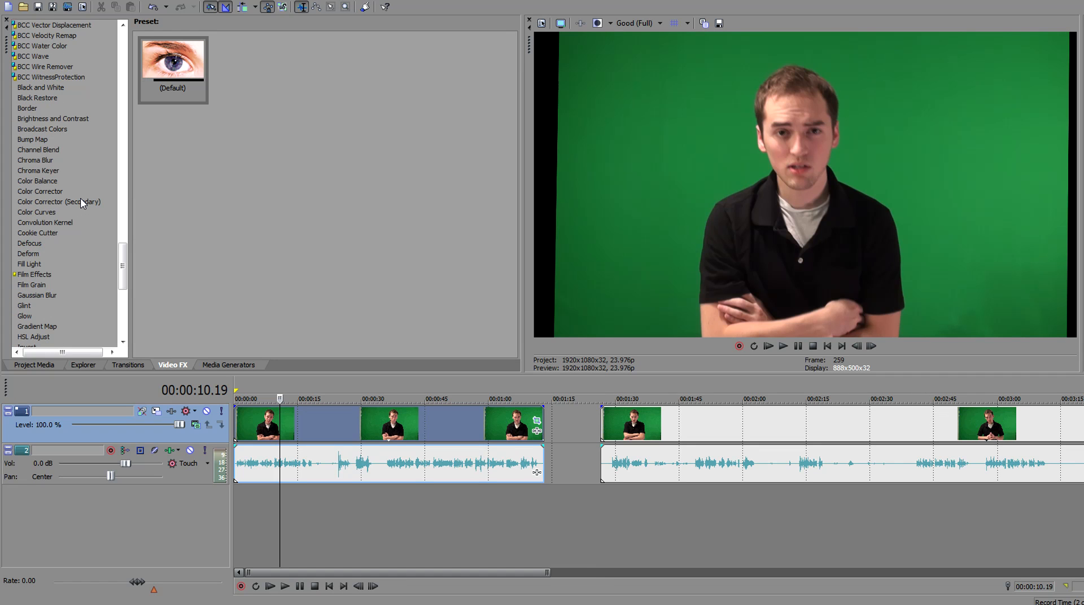
pyautogui.click(39, 170)
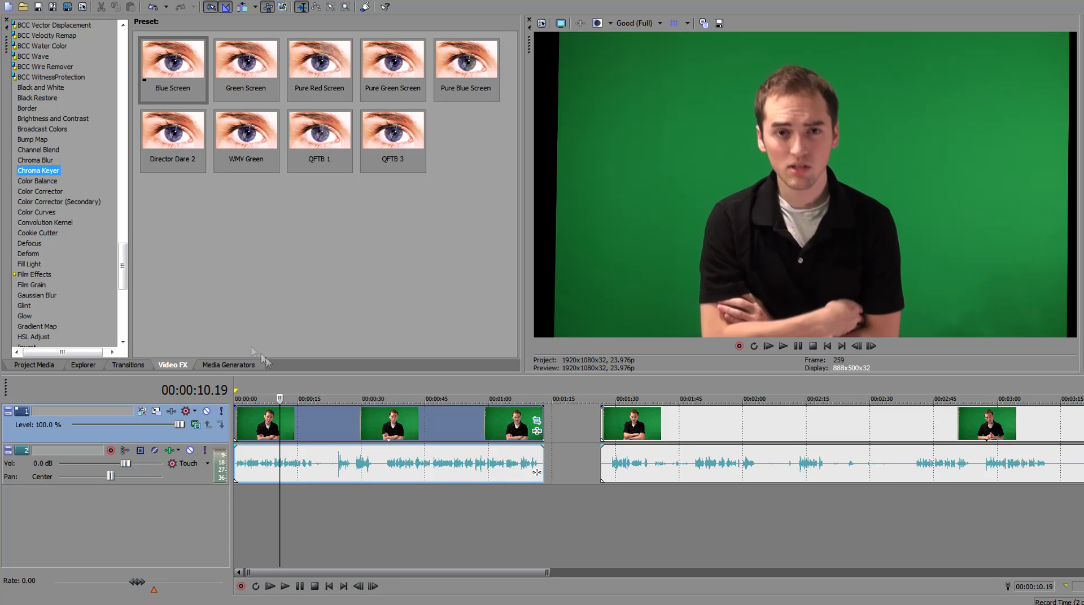
# Apply the Chroma Keyer's Green Screen preset to the first clip, with the playhead at 00:00:41.23 for preview
pyautogui.click(321, 414)
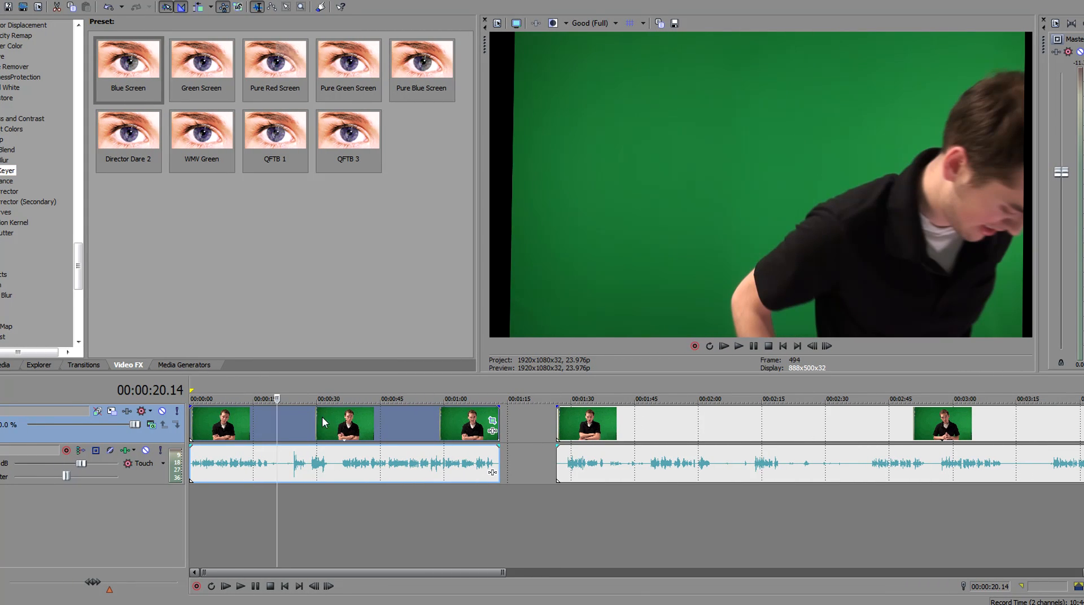
pyautogui.click(367, 417)
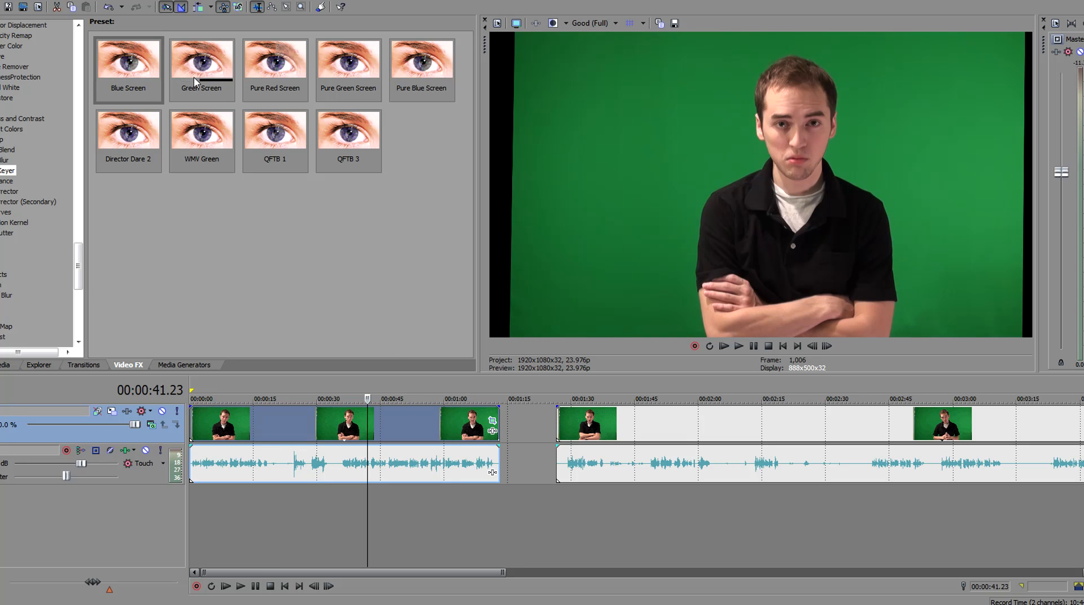
pyautogui.moveTo(207, 79); pyautogui.dragTo(303, 415)
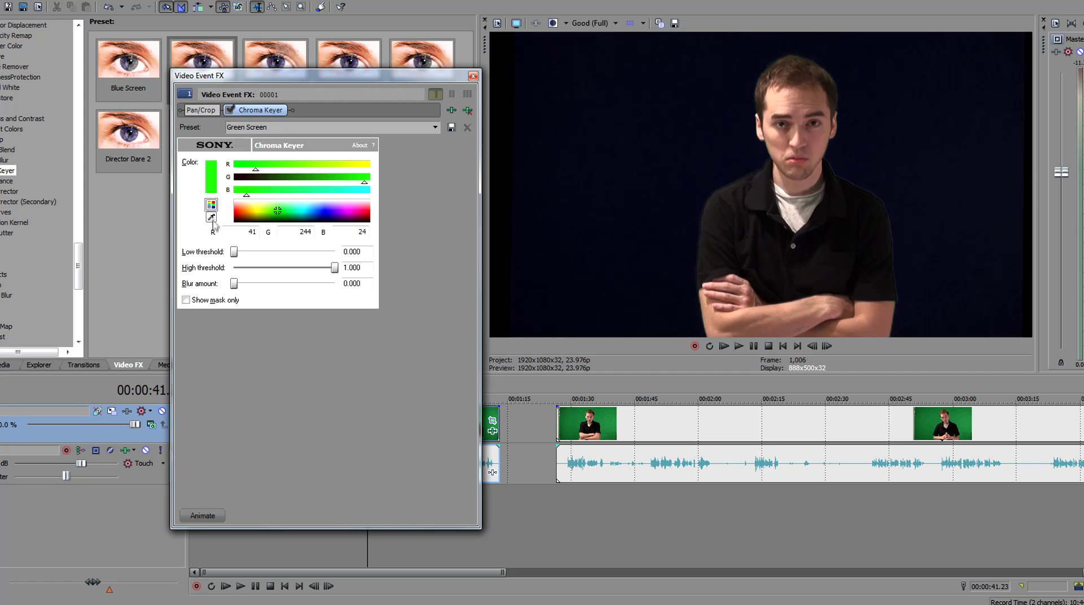
# Temporarily disable the Chroma Keyer, sample the green backdrop beside the man's head as key color (R 38, G 117, B 61), and re-enable it
pyautogui.click(229, 110)
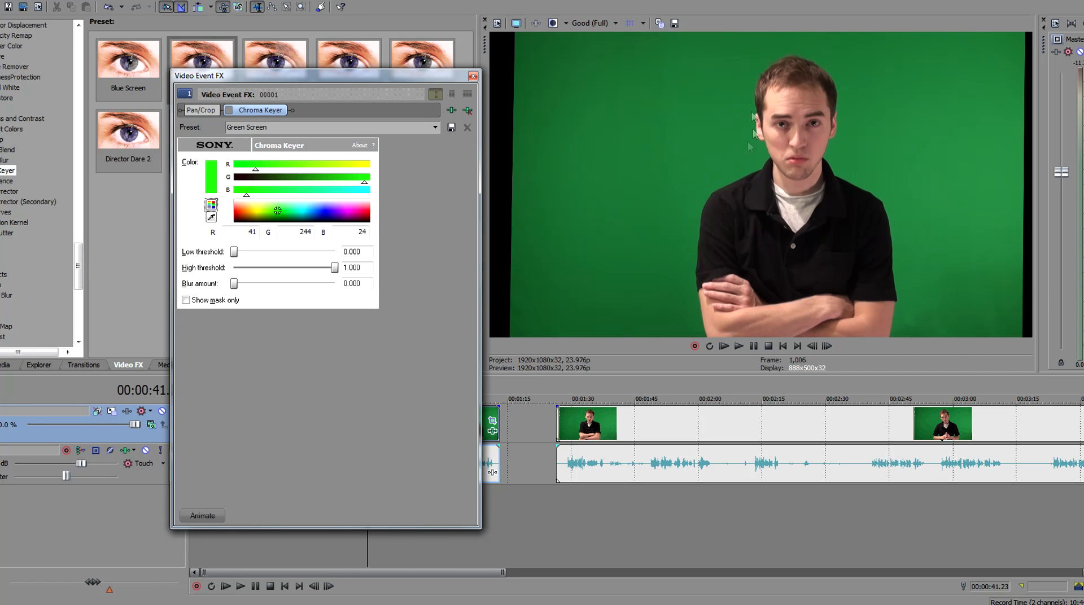
pyautogui.click(212, 217)
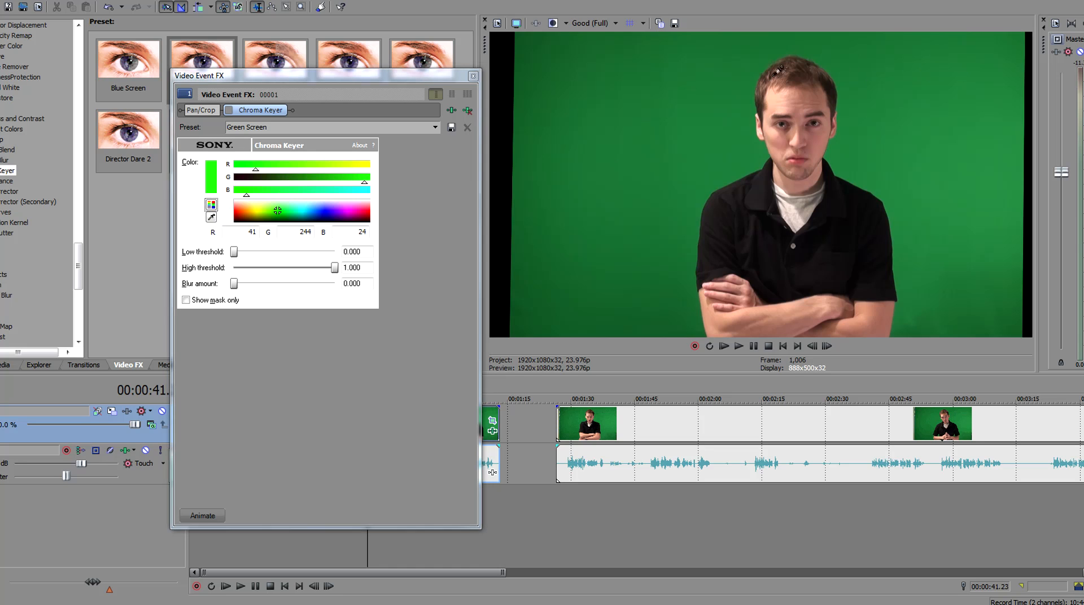
pyautogui.click(760, 63)
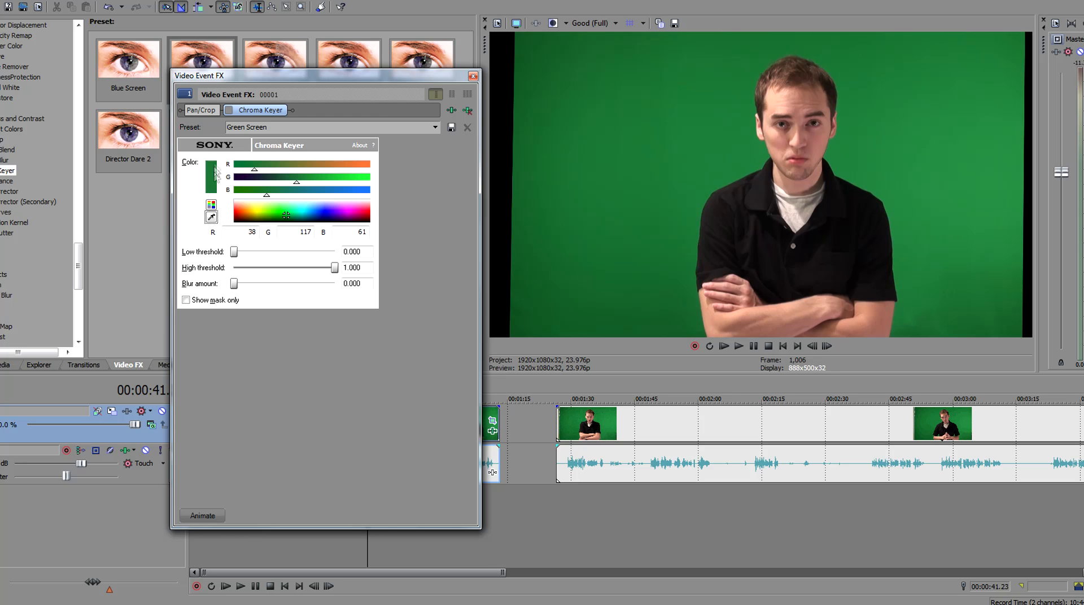
pyautogui.click(232, 111)
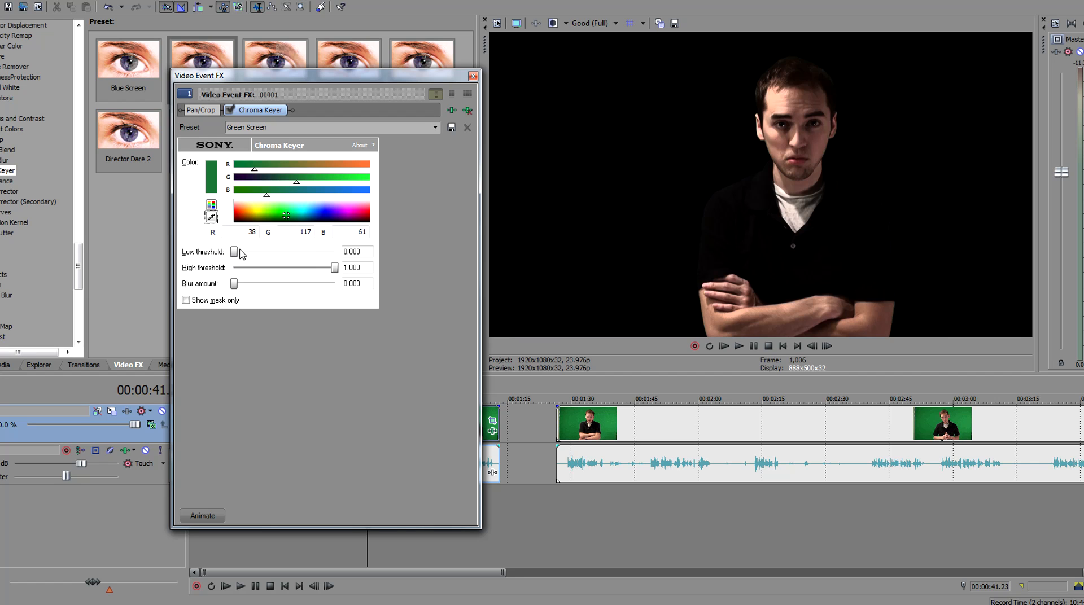
# Lower the Chroma Keyer's high threshold to 0.333 and test low thresholds of 0.357 and 0.418 before returning low to 0.000
pyautogui.moveTo(234, 252); pyautogui.dragTo(273, 256)
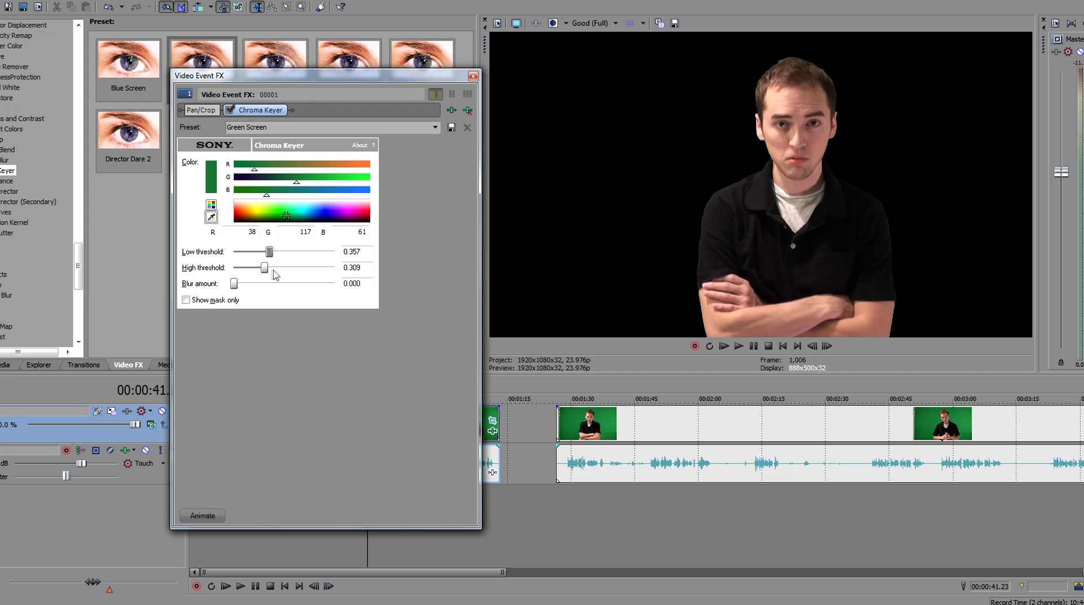
pyautogui.moveTo(264, 268)
pyautogui.mouseDown()
pyautogui.moveTo(254, 269)
pyautogui.moveTo(296, 270)
pyautogui.moveTo(267, 270)
pyautogui.mouseUp()
pyautogui.moveTo(270, 252); pyautogui.dragTo(279, 257)
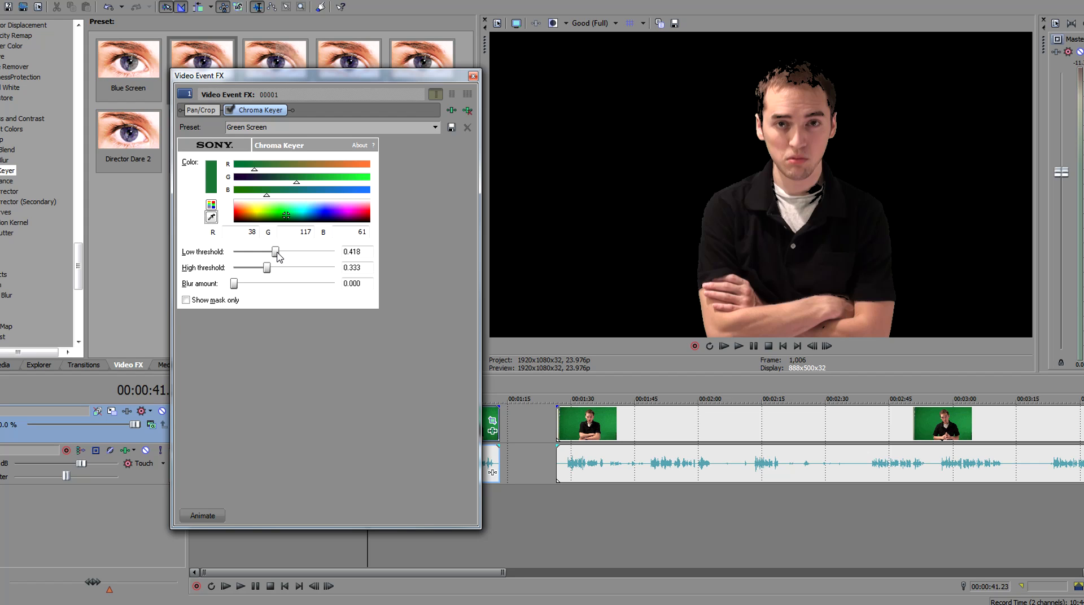
pyautogui.moveTo(279, 257); pyautogui.dragTo(201, 266)
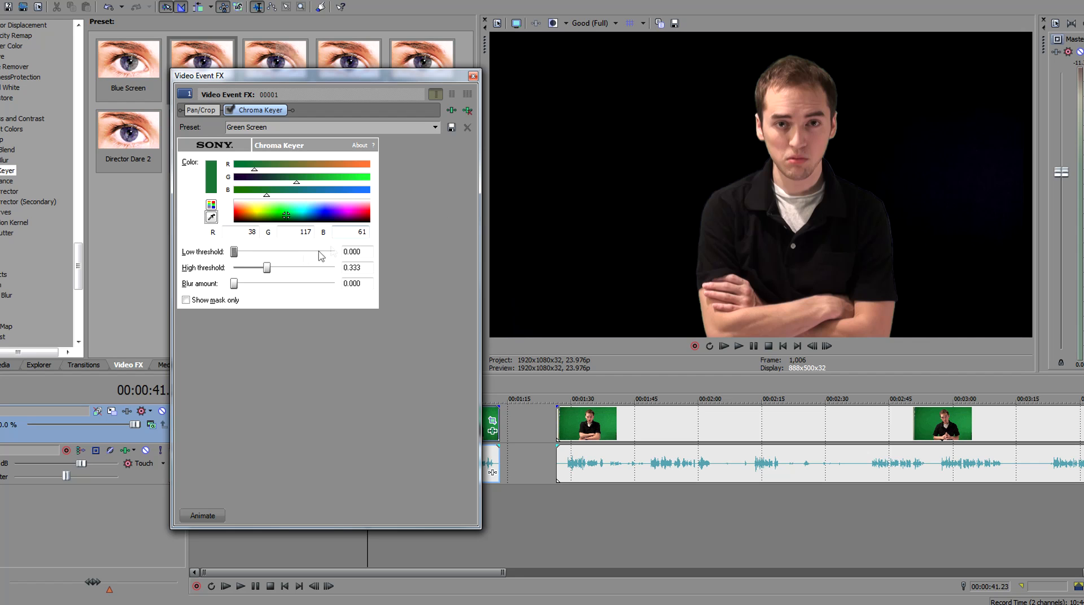
# Set the Chroma Keyer's low threshold to 0.315, high threshold to 0.406 and blur amount to about 0.260, and close its settings
pyautogui.moveTo(231, 256); pyautogui.dragTo(257, 258)
pyautogui.moveTo(267, 268)
pyautogui.mouseDown()
pyautogui.moveTo(285, 270)
pyautogui.moveTo(274, 271)
pyautogui.mouseUp()
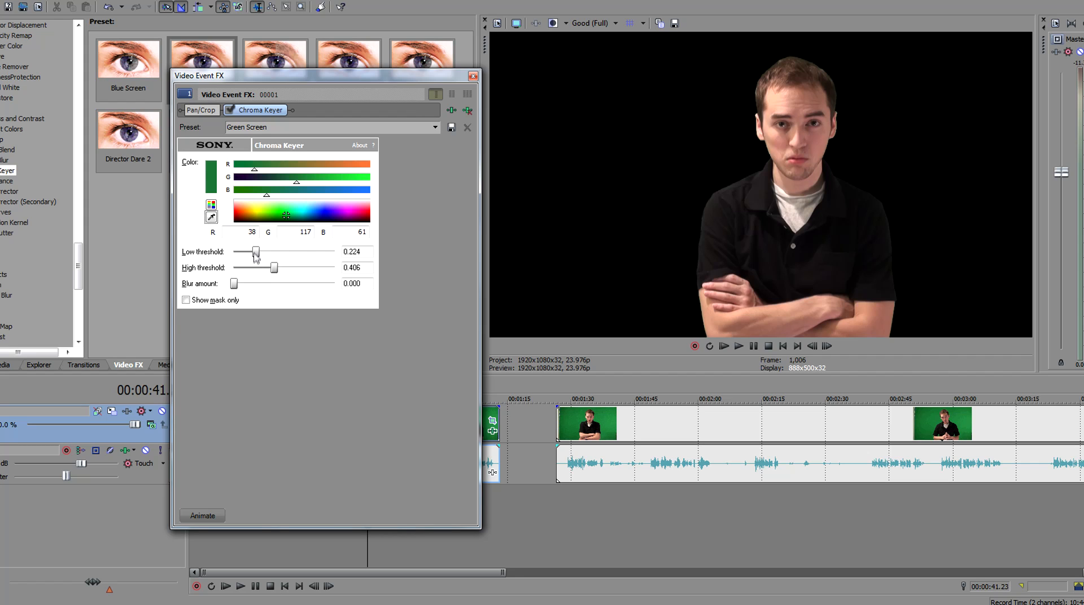
pyautogui.moveTo(256, 252); pyautogui.dragTo(268, 258)
pyautogui.moveTo(236, 288); pyautogui.dragTo(261, 290)
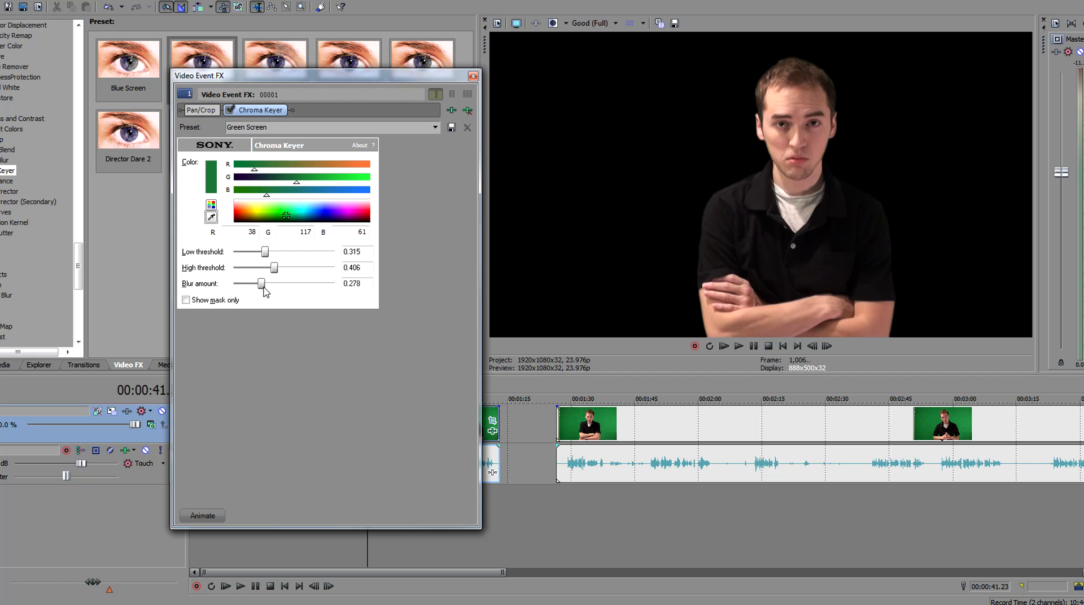
pyautogui.click(473, 76)
# Check the keyed clip near 00:00:31 and 00:00:34, and place the hexagon-and-Q background on a new track beneath the first clip
pyautogui.click(325, 422)
pyautogui.click(421, 429)
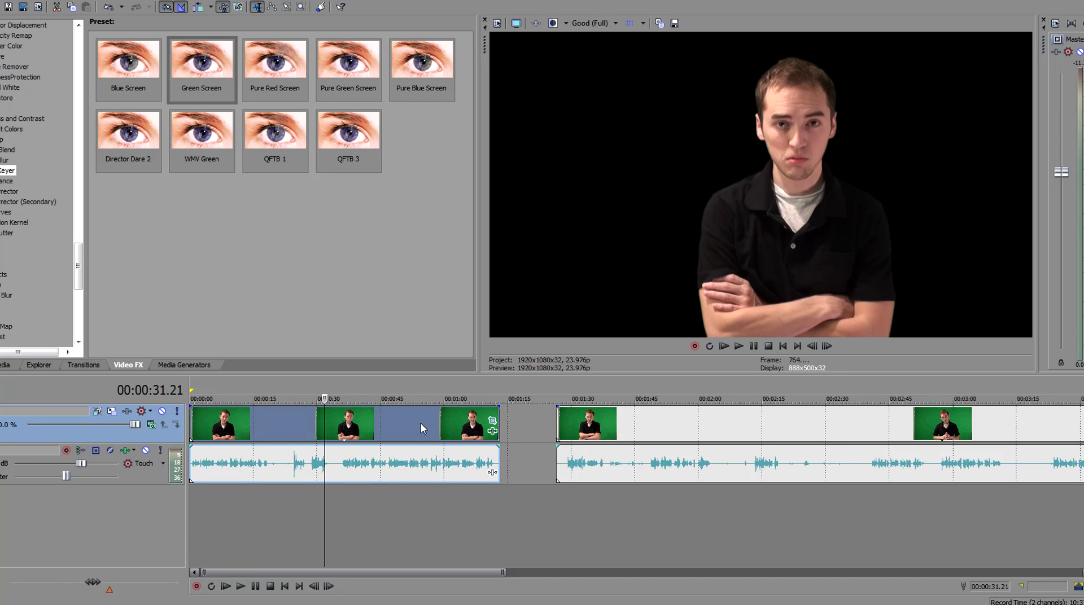
pyautogui.click(337, 425)
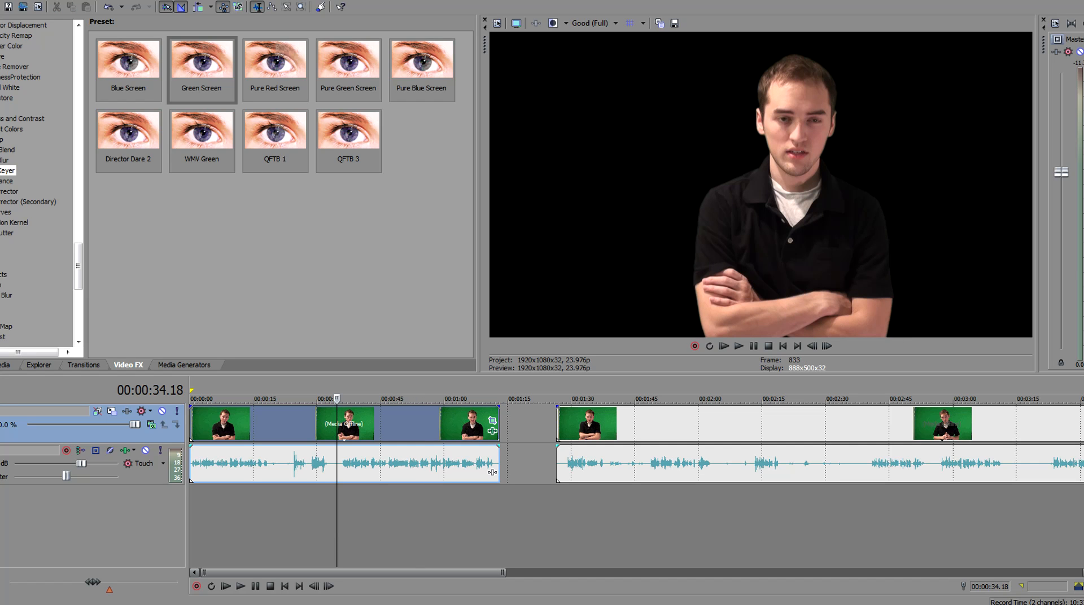
pyautogui.moveTo(582, 418); pyautogui.dragTo(494, 510)
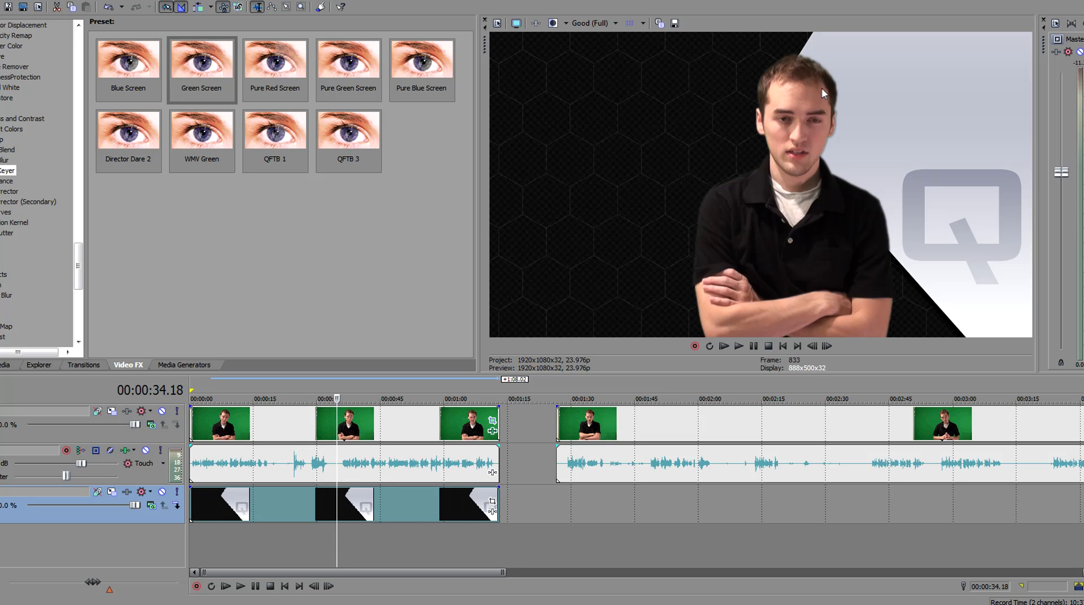
# Shift the first clip's pan/crop position to an X center of about 1,536 so the man stands over the dark hexagon area
pyautogui.click(493, 421)
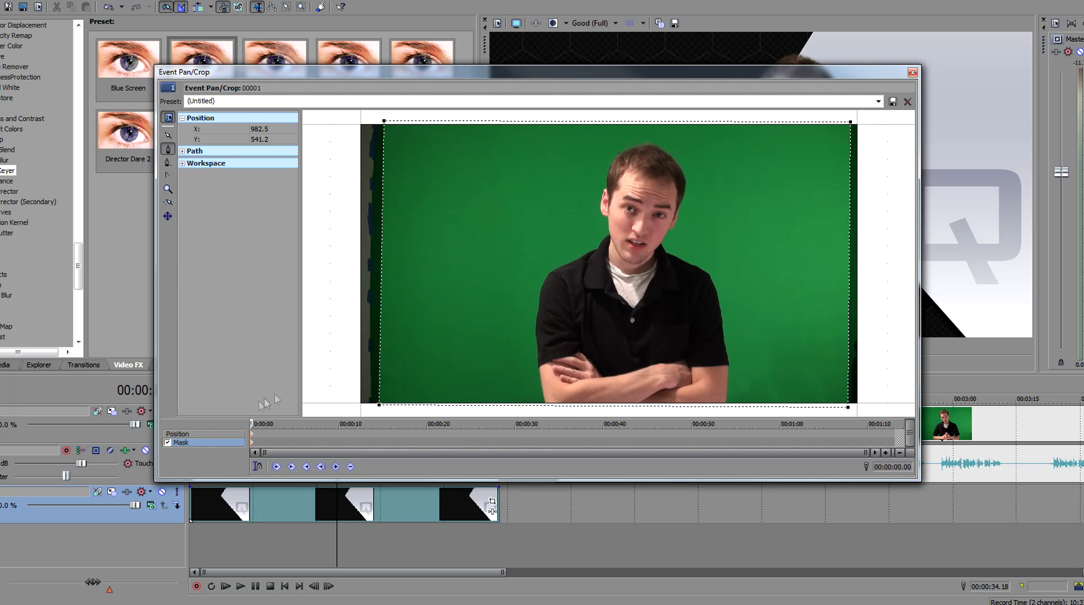
pyautogui.click(204, 436)
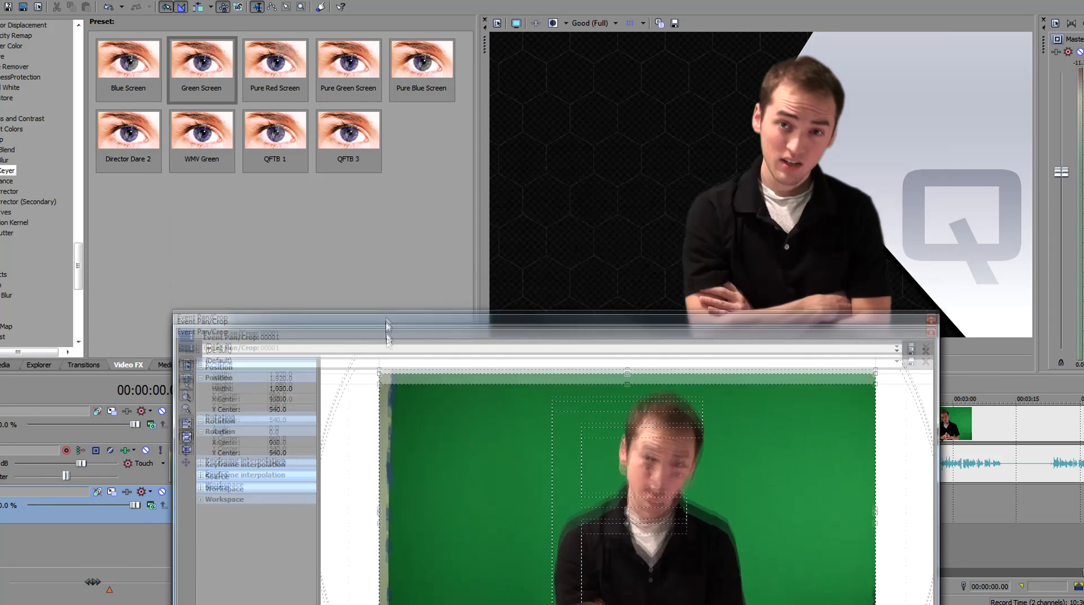
pyautogui.moveTo(387, 337); pyautogui.dragTo(389, 362)
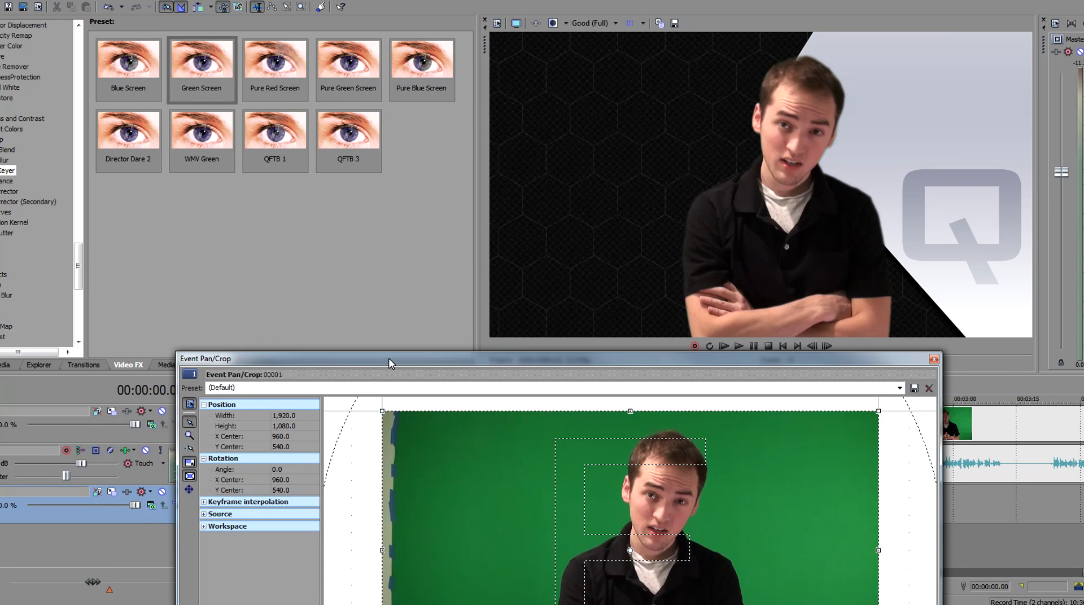
pyautogui.moveTo(389, 358); pyautogui.dragTo(448, 78)
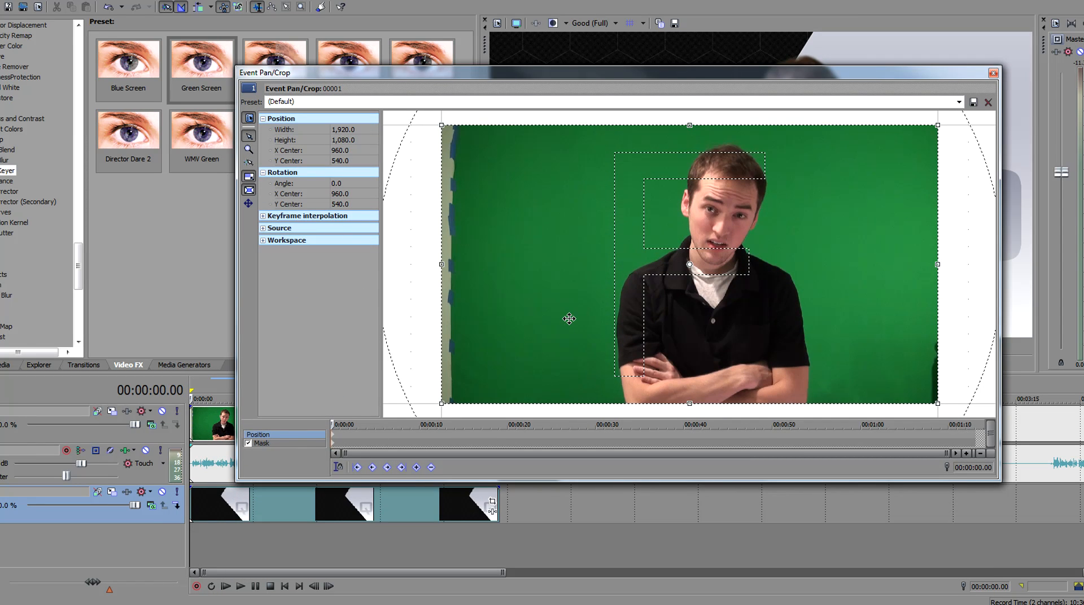
pyautogui.moveTo(914, 262)
pyautogui.mouseDown()
pyautogui.moveTo(913, 245)
pyautogui.moveTo(914, 262)
pyautogui.moveTo(1037, 262)
pyautogui.moveTo(908, 262)
pyautogui.moveTo(917, 260)
pyautogui.mouseUp()
pyautogui.moveTo(707, 81); pyautogui.dragTo(588, 134)
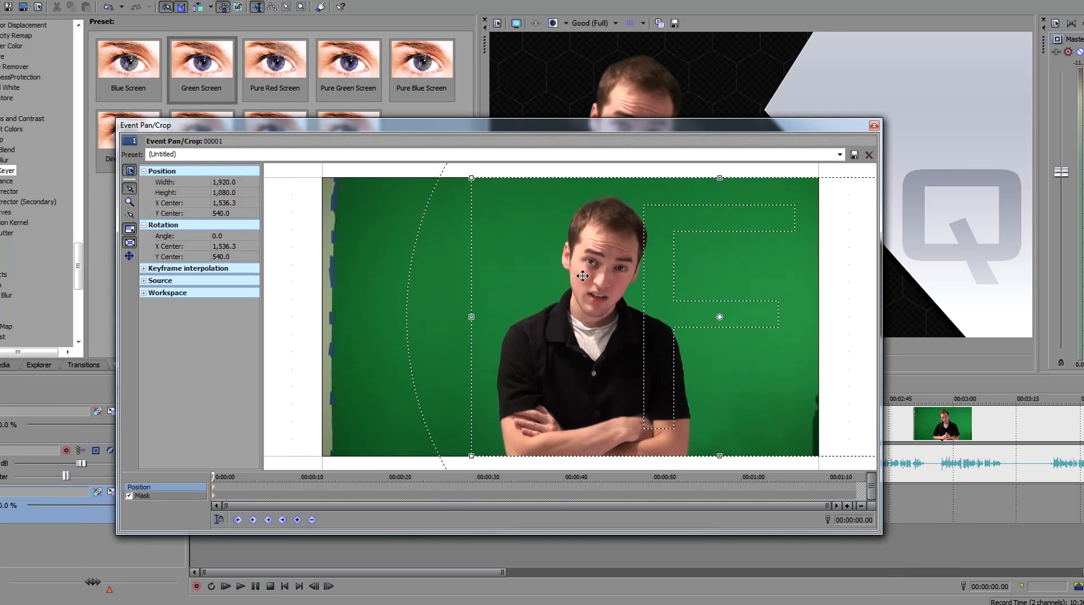
pyautogui.moveTo(582, 275); pyautogui.dragTo(576, 276)
pyautogui.moveTo(660, 128)
pyautogui.mouseDown()
pyautogui.moveTo(653, 416)
pyautogui.moveTo(650, 123)
pyautogui.mouseUp()
pyautogui.click(863, 135)
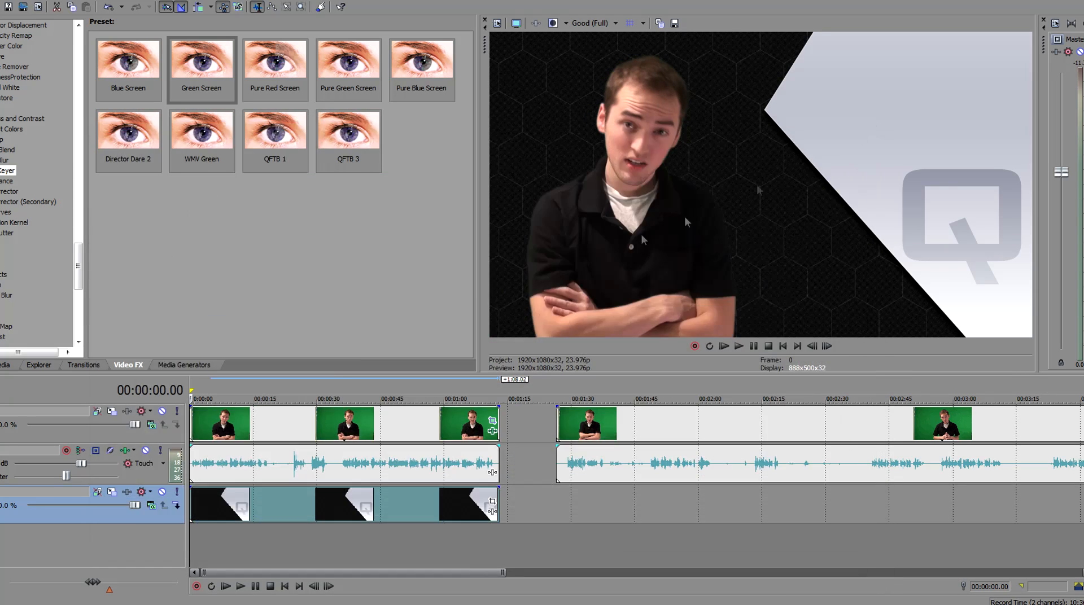
# Check the composited first clip at several points along its length and play a stretch from 00:00:06.15
pyautogui.click(341, 432)
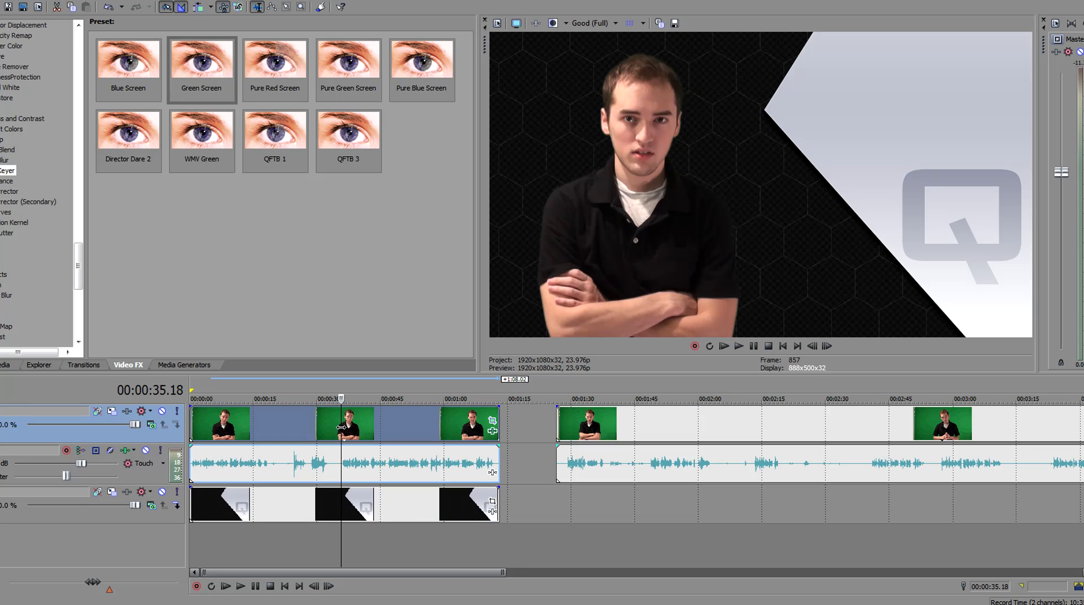
pyautogui.click(392, 425)
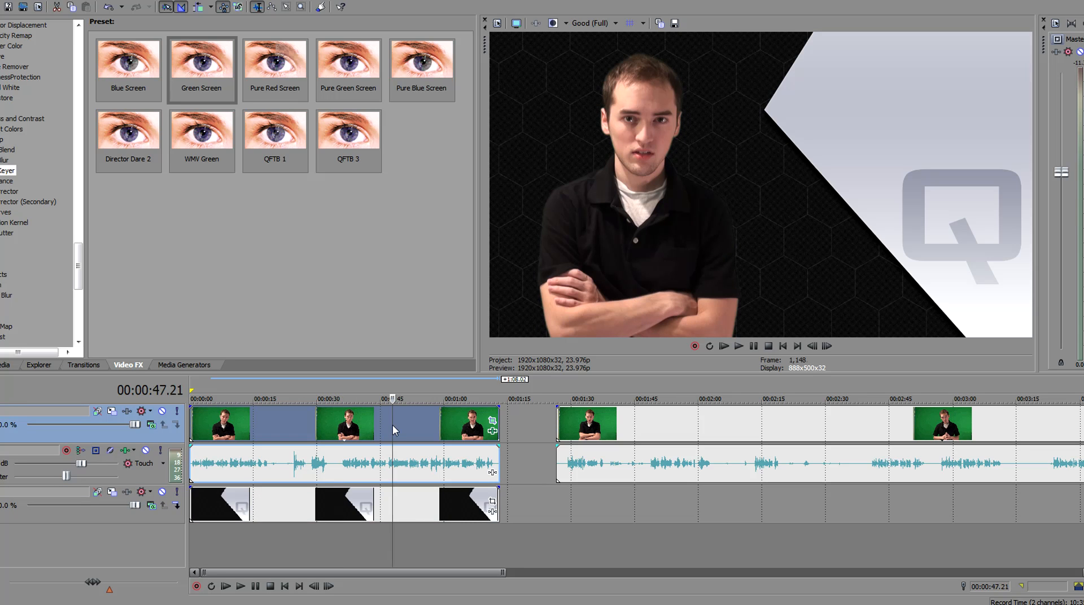
pyautogui.click(435, 424)
pyautogui.click(279, 426)
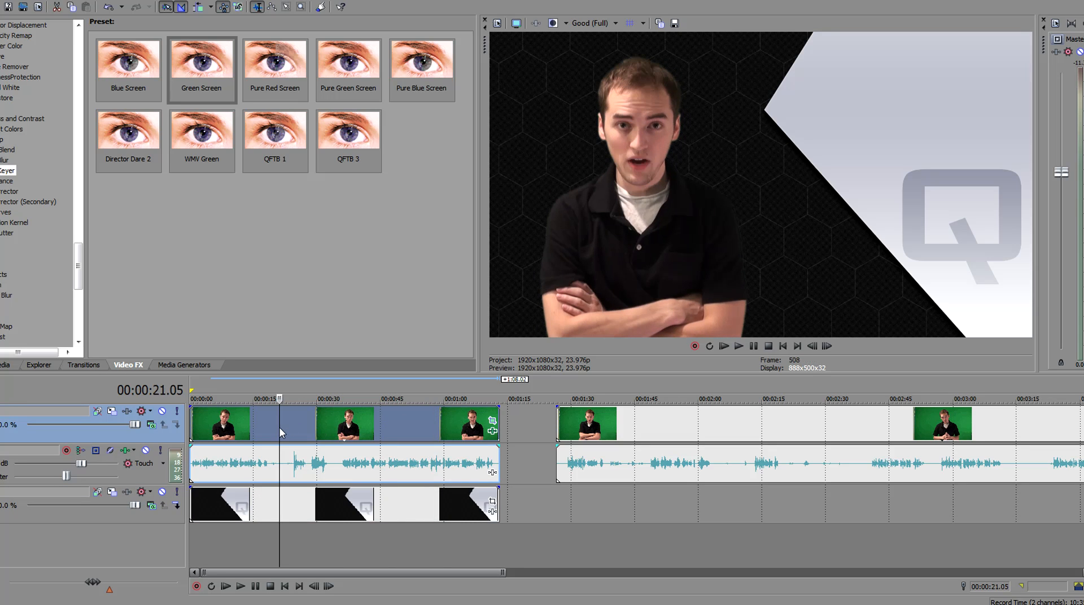
pyautogui.click(245, 427)
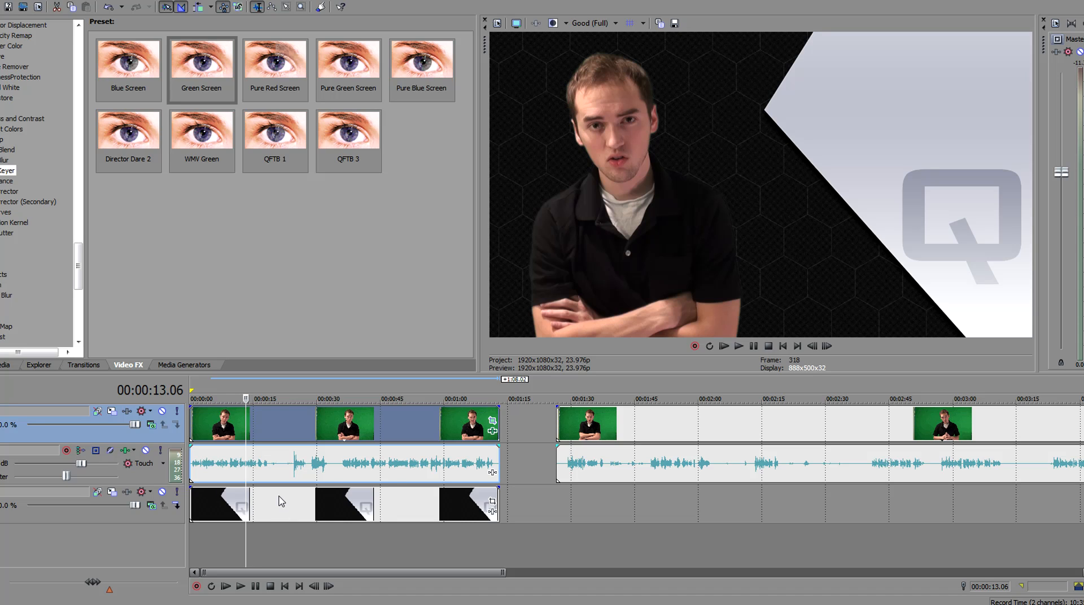
pyautogui.click(218, 429)
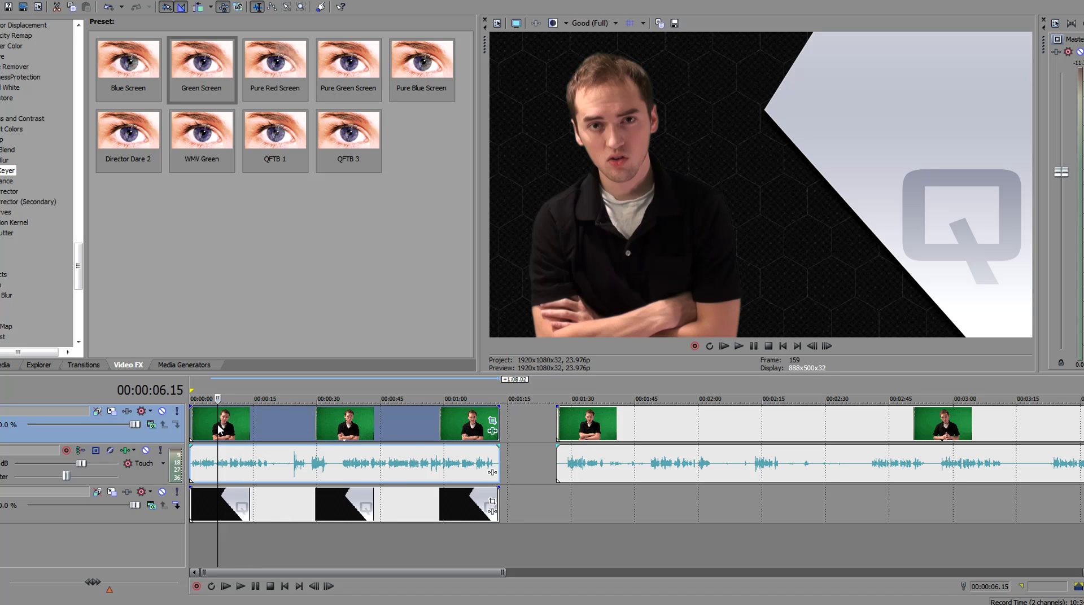
pyautogui.press('space')
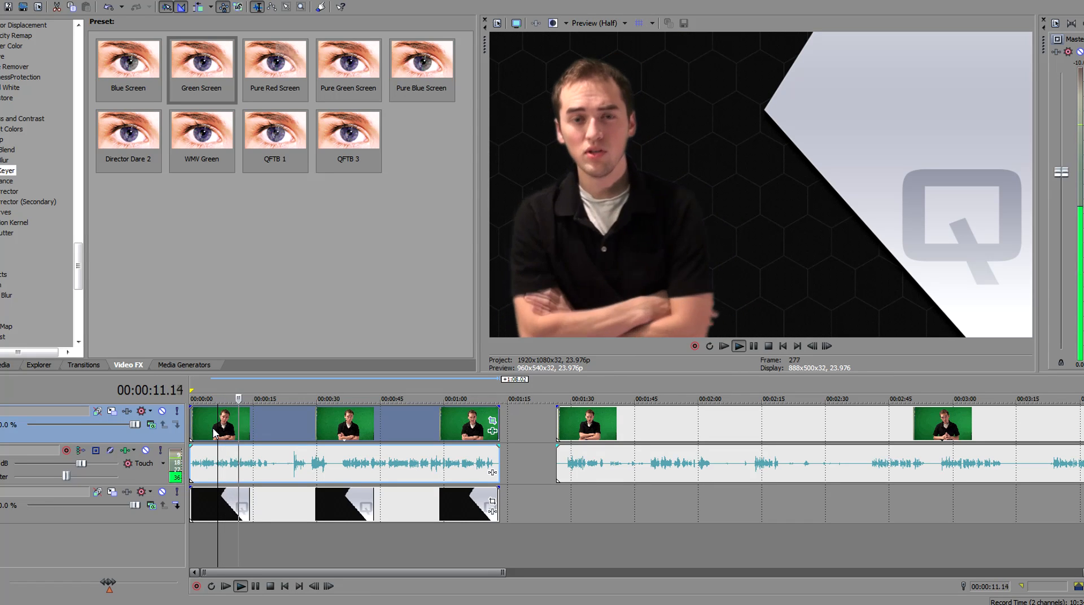
pyautogui.press('space')
pyautogui.click(259, 419)
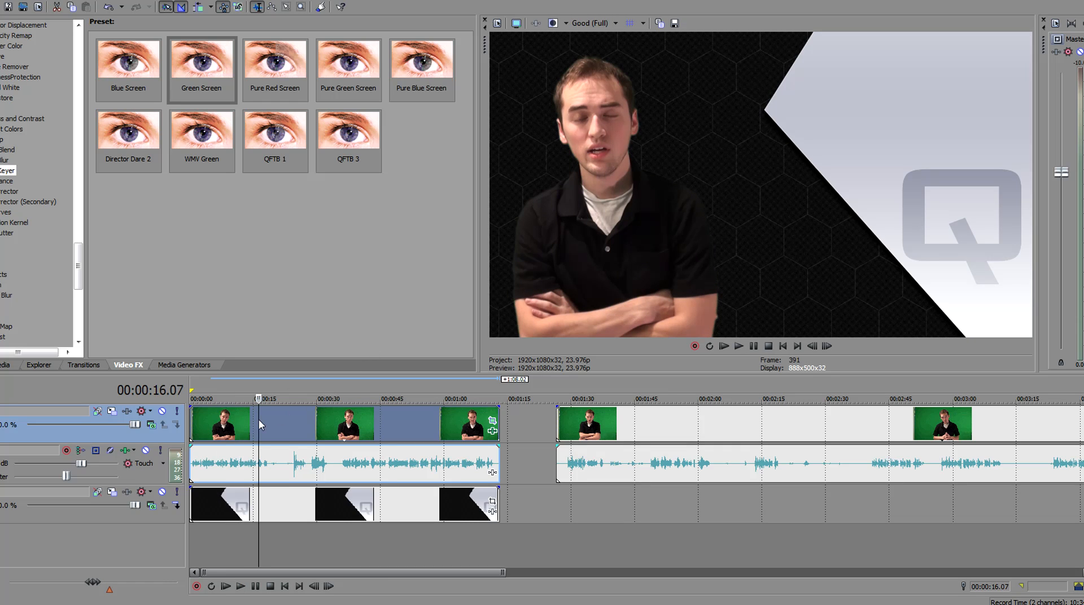
# Set the preview quality to Preview (Half) and play the first clip from 00:00:16.07
pyautogui.click(593, 23)
pyautogui.moveTo(599, 50)
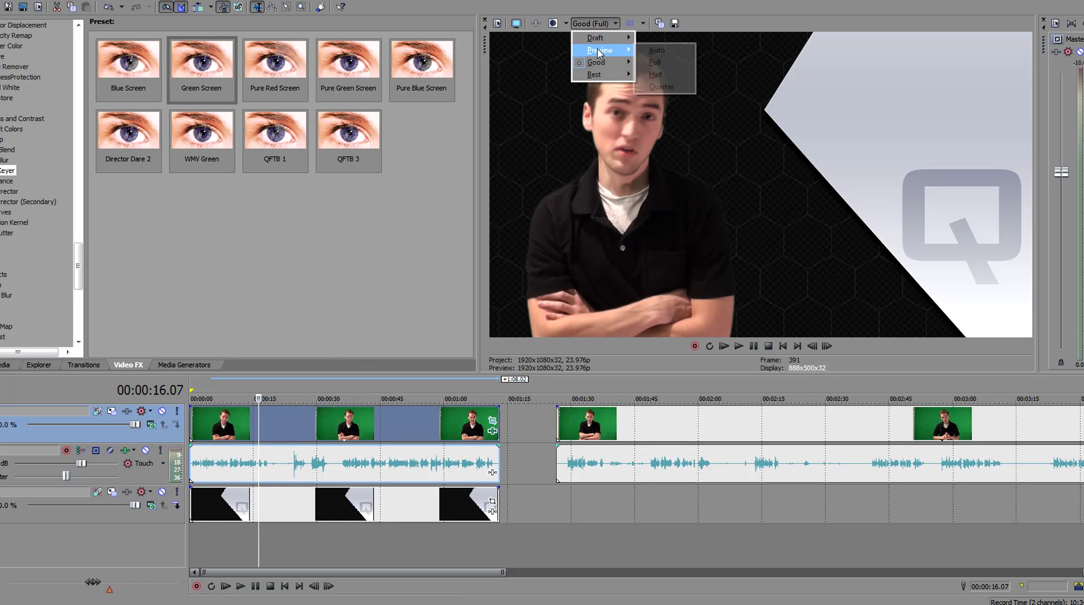
pyautogui.click(657, 74)
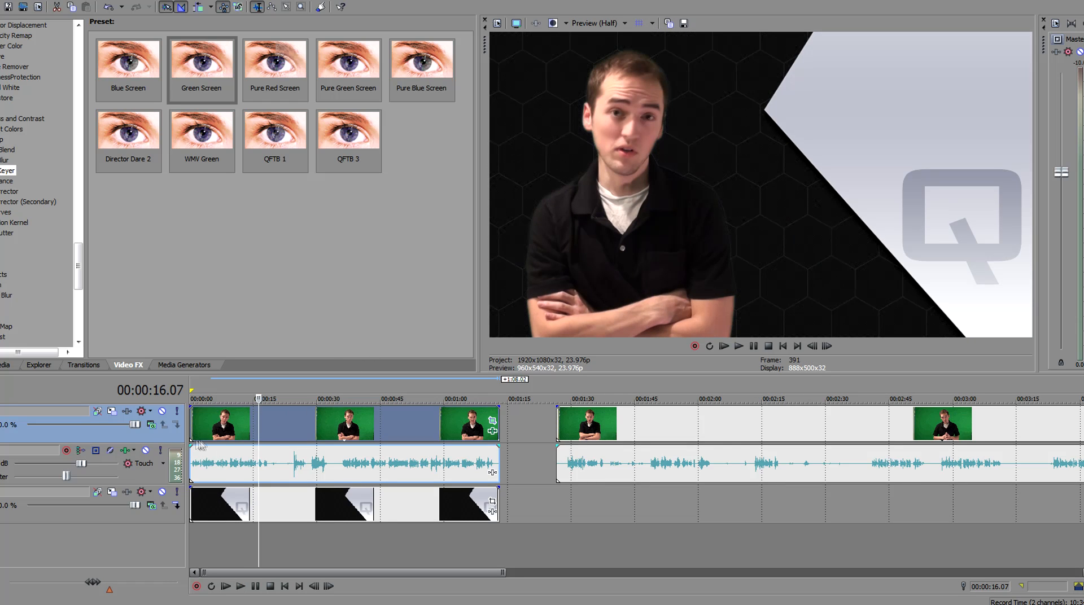
pyautogui.press('space')
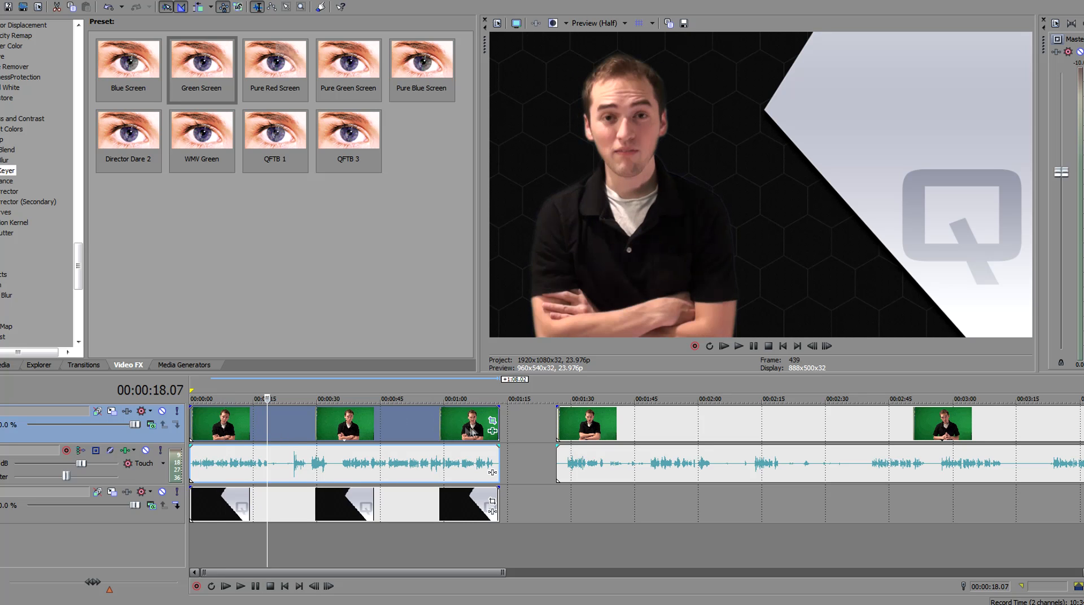
# Remove the Chroma Keyer from the first clip and display the presets of BCC Chroma Key
pyautogui.click(492, 434)
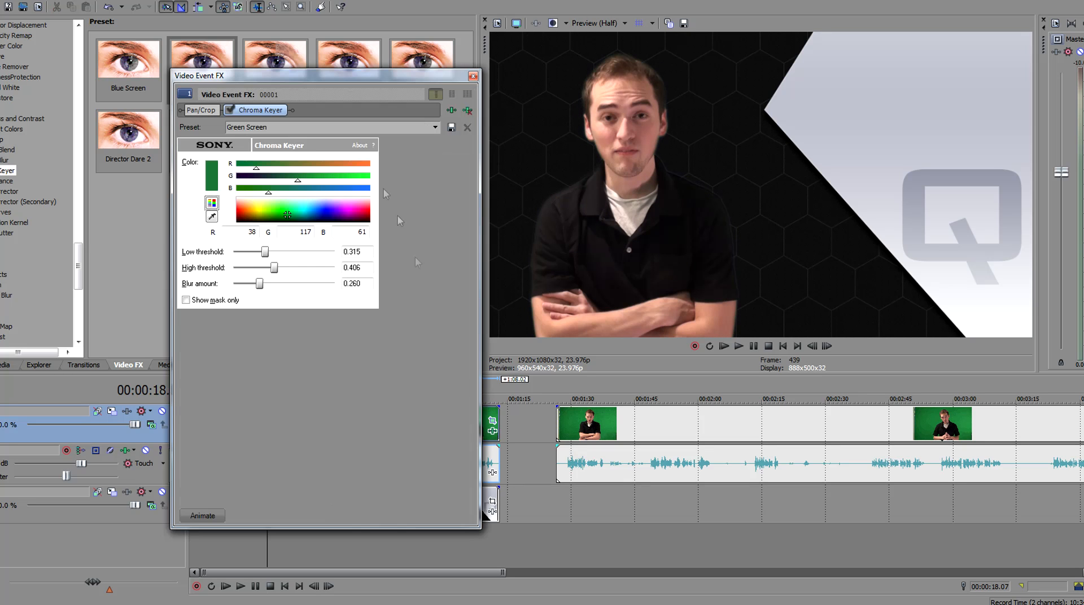
pyautogui.click(467, 110)
pyautogui.moveTo(78, 268); pyautogui.dragTo(75, 61)
pyautogui.click(12, 125)
# Select all five green-screen clips, apply the BCC Chroma Key preset QFTB to them, and move the effect settings clear of the preview image
pyautogui.click(247, 441)
pyautogui.scroll(-5, 249, 443)
pyautogui.keyDown('shift'); pyautogui.click(829, 430); pyautogui.keyUp('shift')
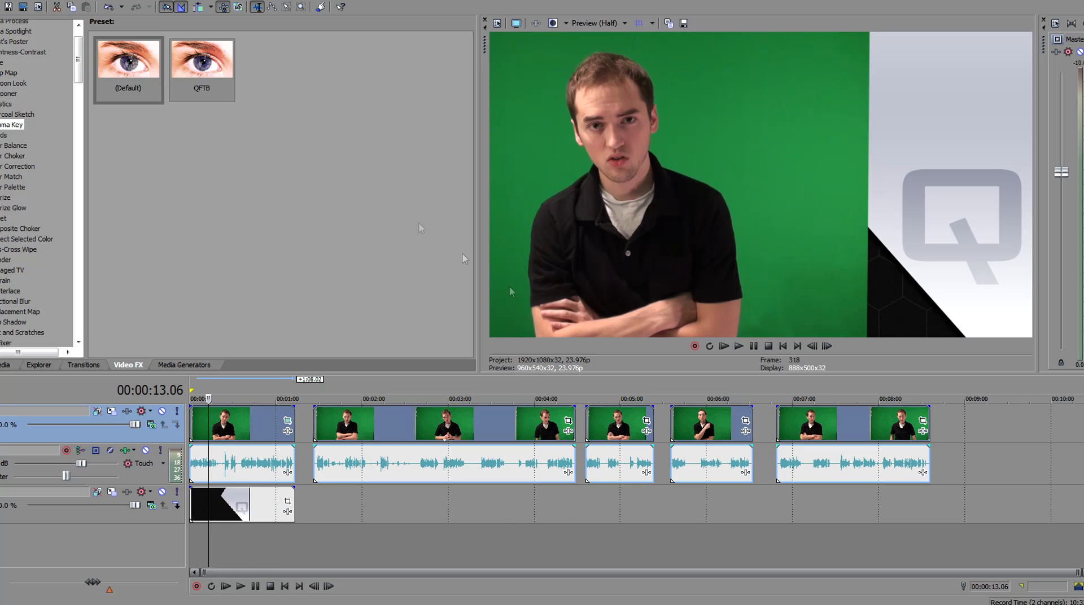
pyautogui.moveTo(210, 68); pyautogui.dragTo(228, 423)
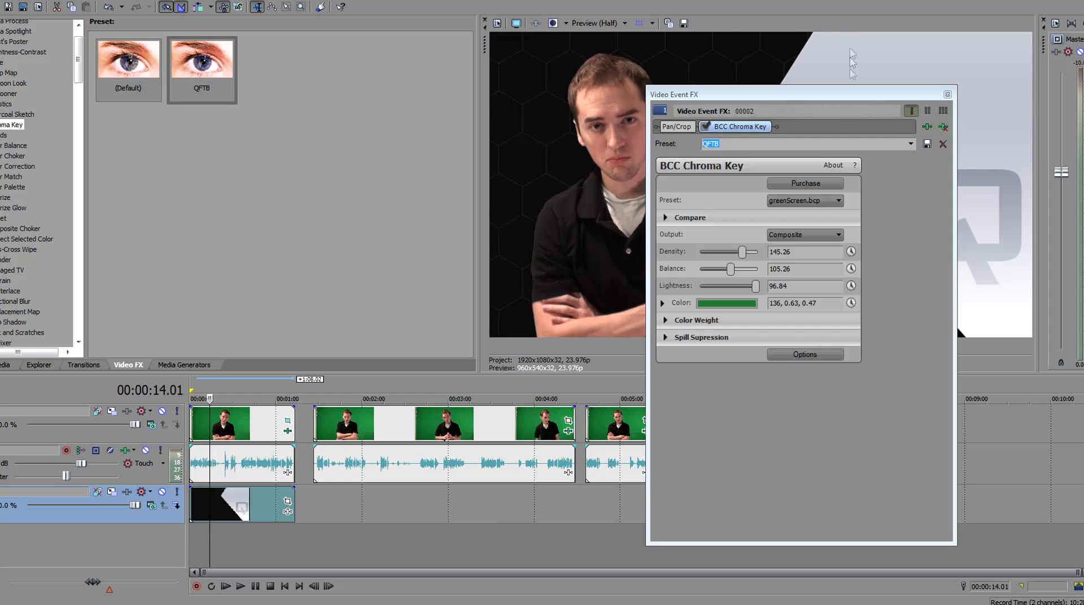
pyautogui.moveTo(826, 98); pyautogui.dragTo(343, 122)
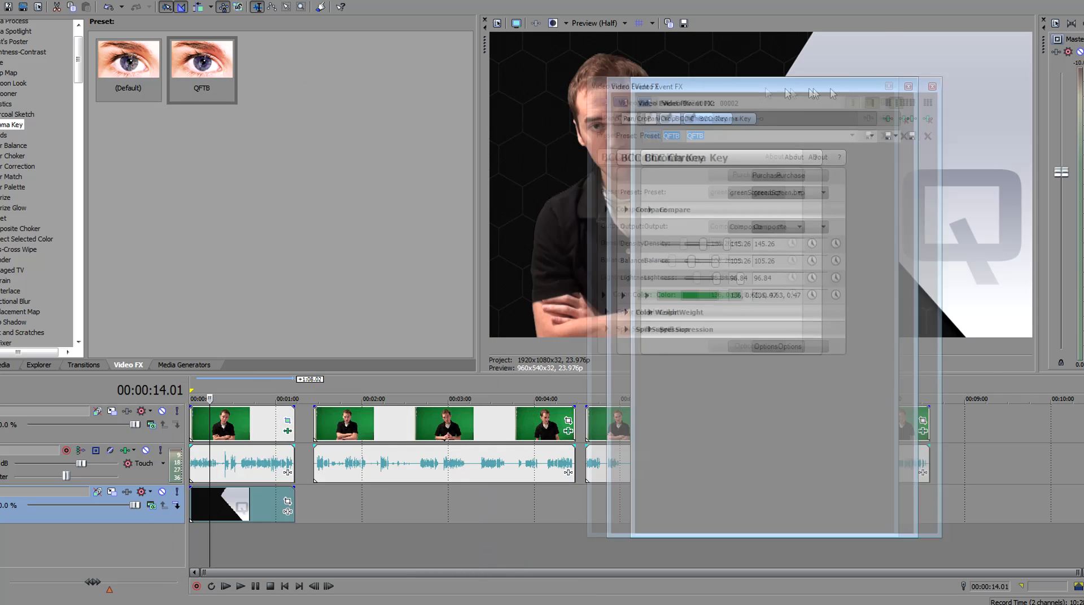
pyautogui.moveTo(953, 83); pyautogui.dragTo(944, 70)
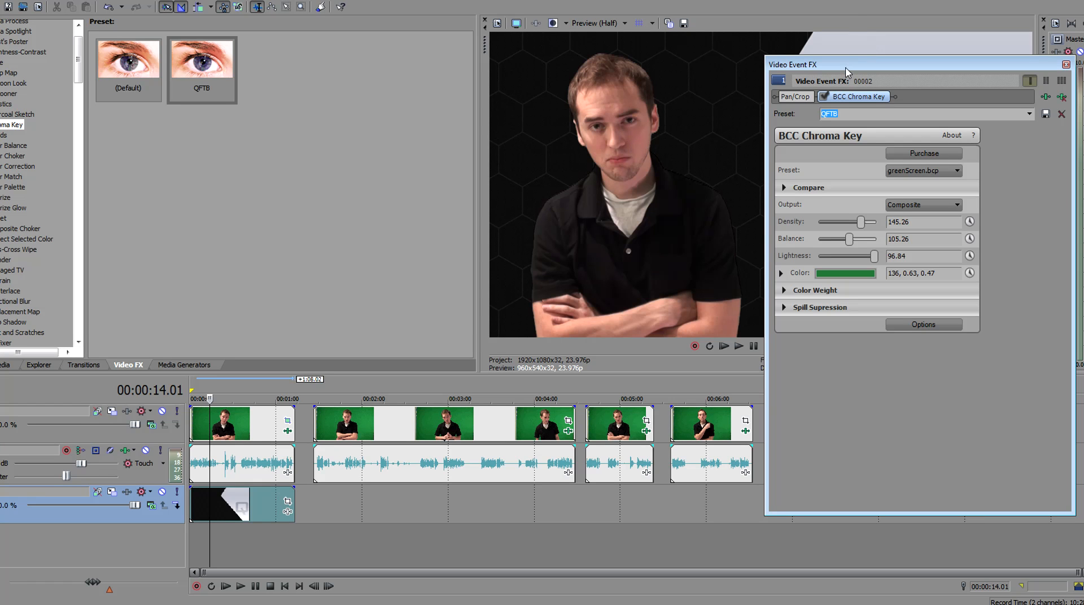
pyautogui.moveTo(846, 71); pyautogui.dragTo(277, 69)
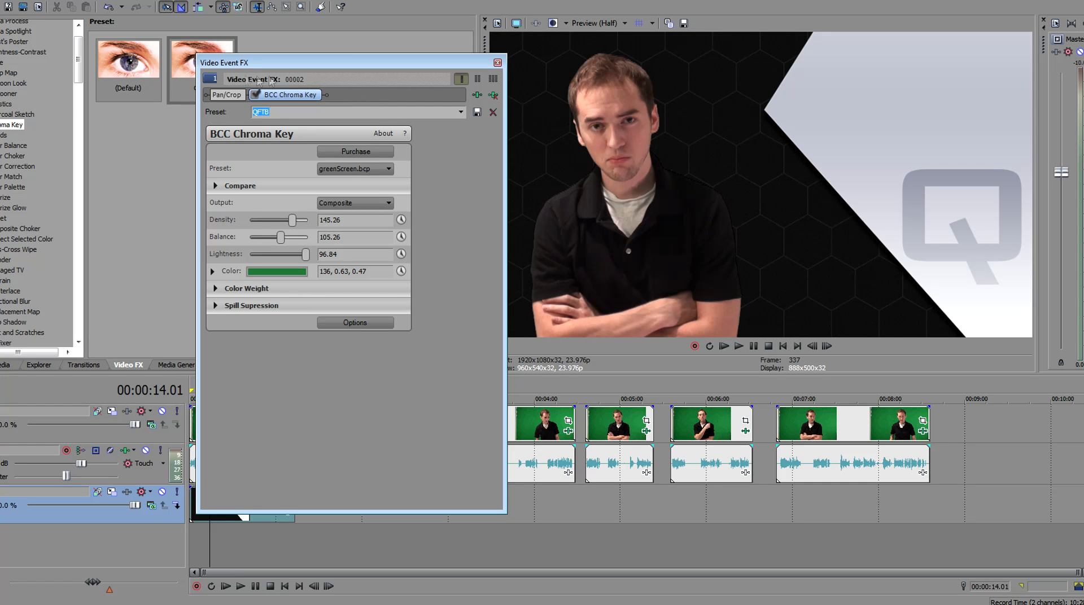
# Find the Color Corrector in the list of video effects, display its presets, and move the effect settings window out of the way
pyautogui.scroll(-10, 25, 215)
pyautogui.scroll(-8, 30, 220)
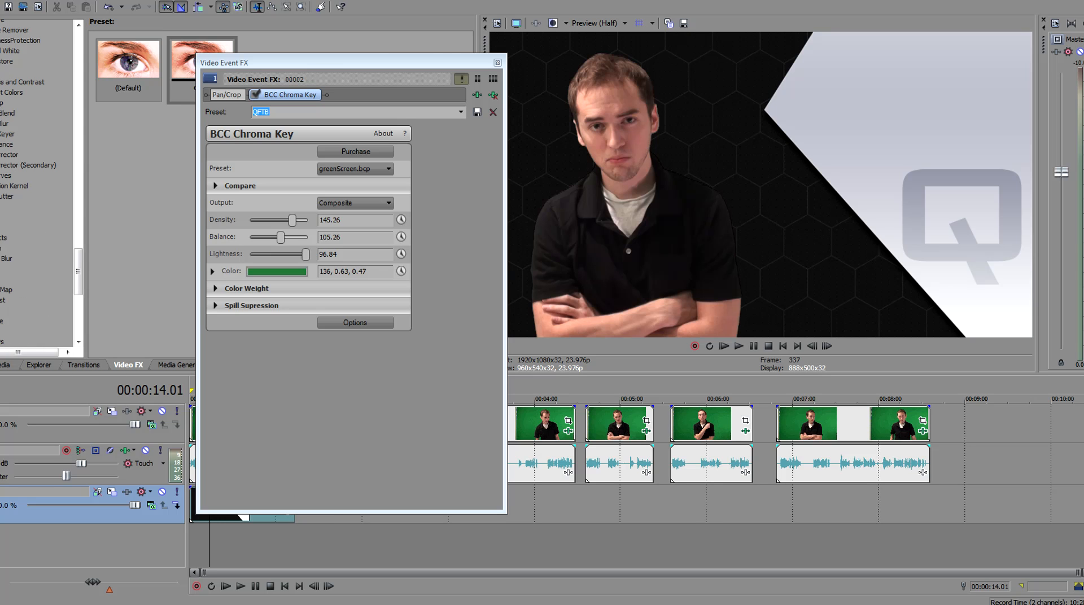
pyautogui.click(2, 155)
pyautogui.moveTo(264, 66); pyautogui.dragTo(1081, 66)
# Browse the Color Corrector presets, apply QFTB 9 to the first clip, and dock the effect settings beside the preview
pyautogui.click(376, 200)
pyautogui.scroll(-3, 345, 210)
pyautogui.scroll(3, 346, 210)
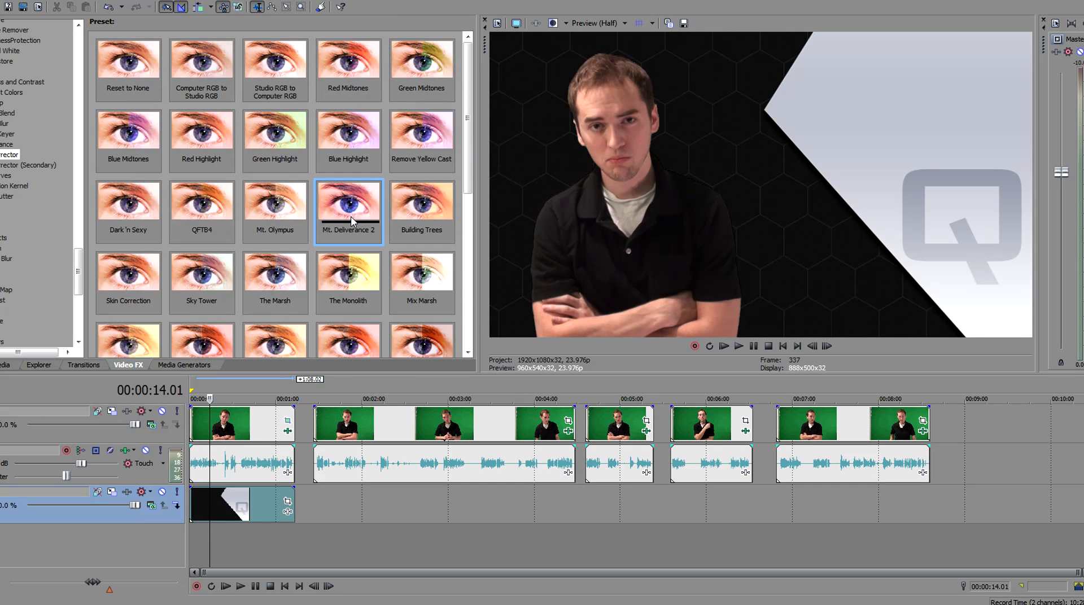
pyautogui.scroll(-1, 255, 190)
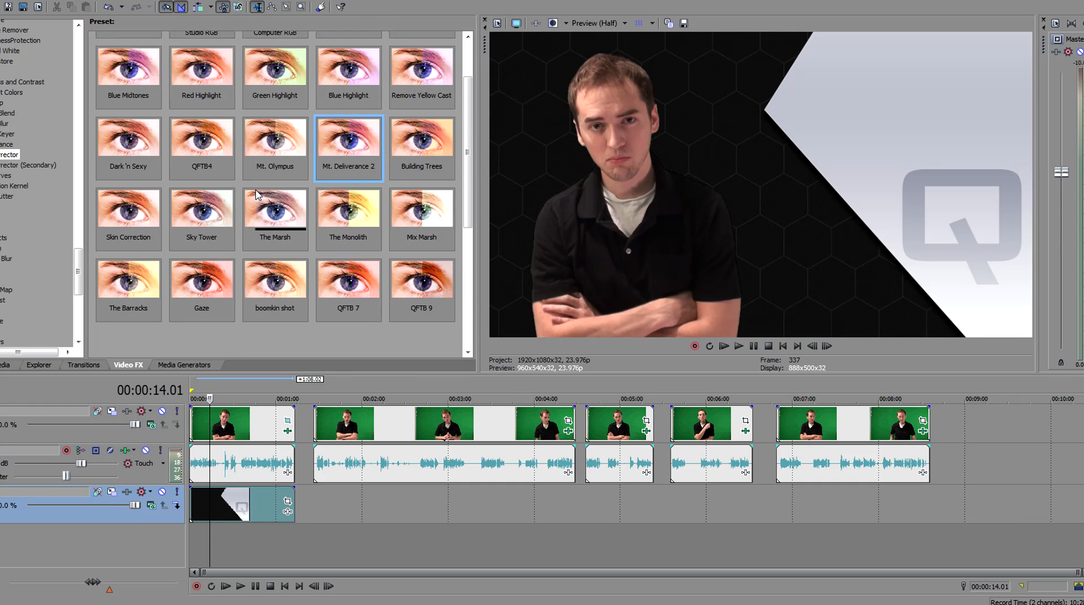
pyautogui.moveTo(423, 292); pyautogui.dragTo(631, 297)
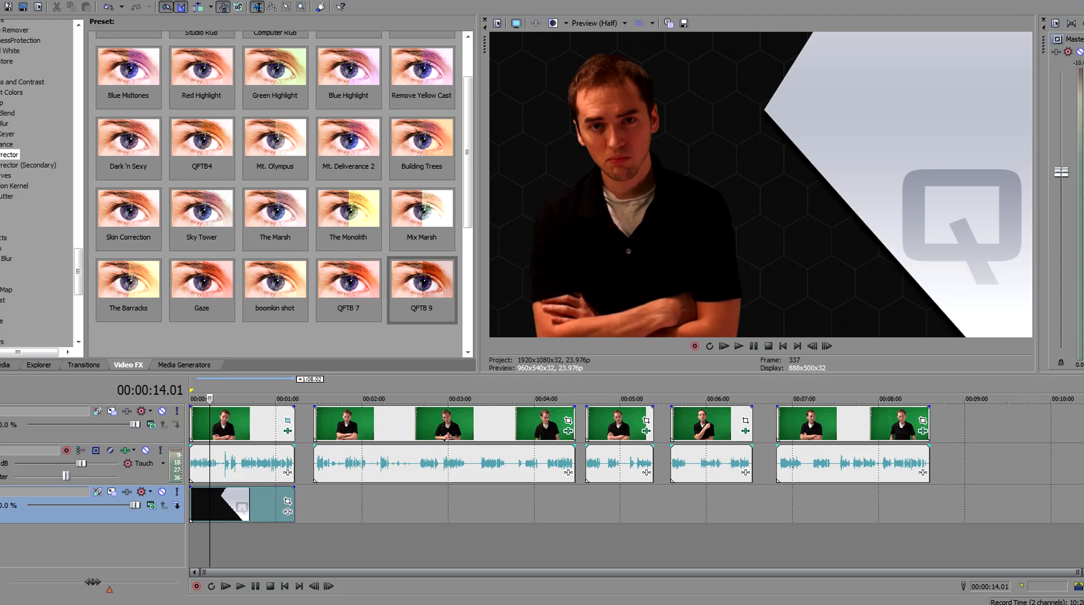
pyautogui.moveTo(791, 223); pyautogui.dragTo(171, 63)
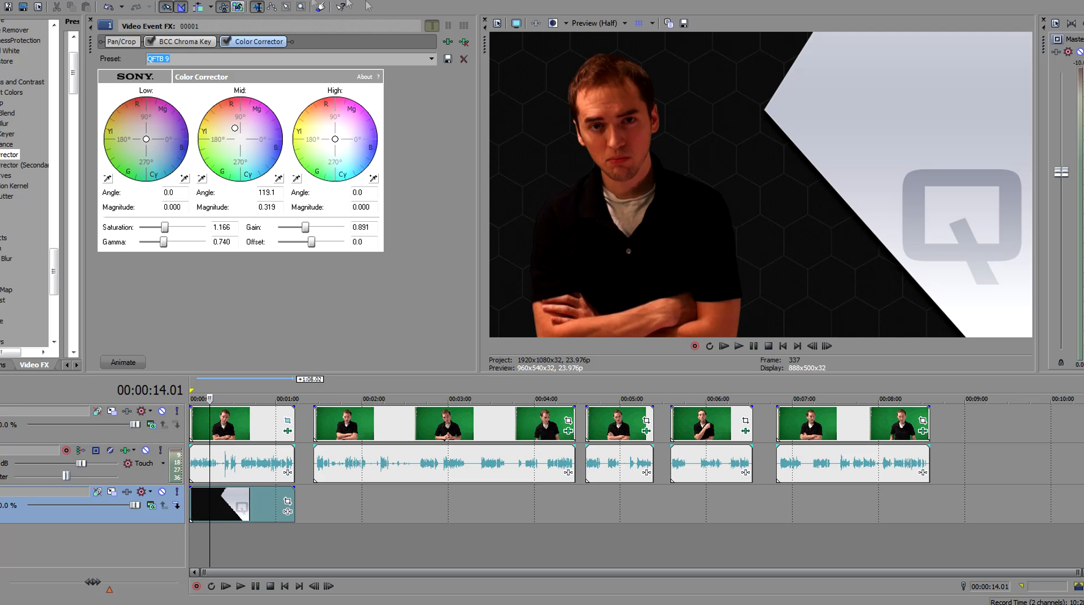
# Undock the effect settings and try Color Corrector values of saturation 0.750, gamma 0.796, gain 1.489 and offset 56.4 on the first clip
pyautogui.moveTo(90, 45); pyautogui.dragTo(160, 90)
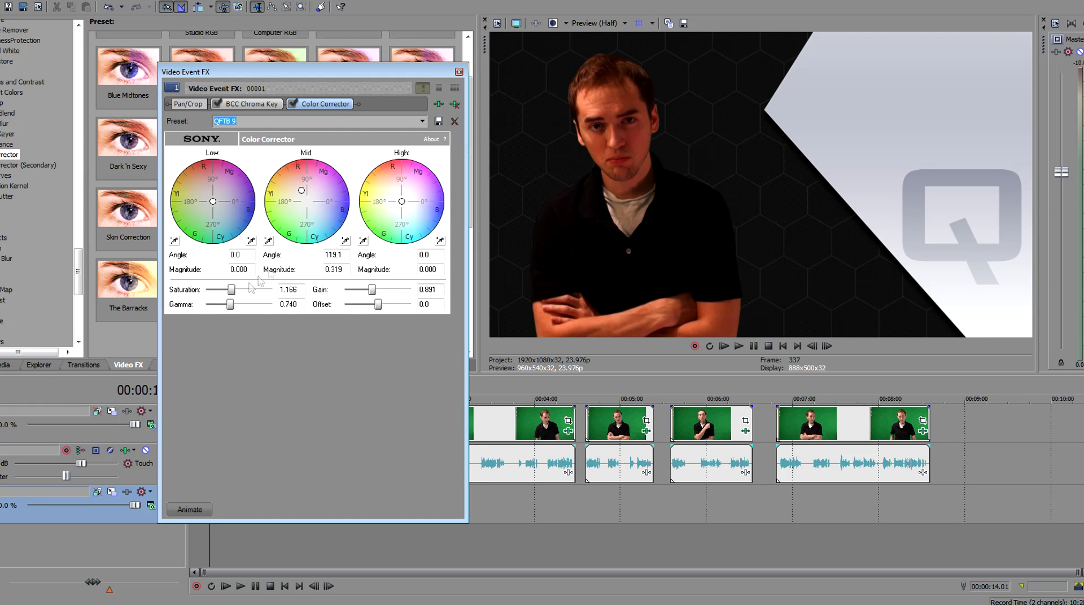
pyautogui.moveTo(230, 305)
pyautogui.mouseDown()
pyautogui.moveTo(243, 313)
pyautogui.moveTo(233, 314)
pyautogui.mouseUp()
pyautogui.moveTo(233, 314); pyautogui.dragTo(235, 314)
pyautogui.moveTo(232, 291)
pyautogui.mouseDown()
pyautogui.moveTo(223, 292)
pyautogui.moveTo(254, 299)
pyautogui.moveTo(230, 299)
pyautogui.moveTo(240, 304)
pyautogui.mouseUp()
pyautogui.moveTo(231, 301); pyautogui.dragTo(224, 298)
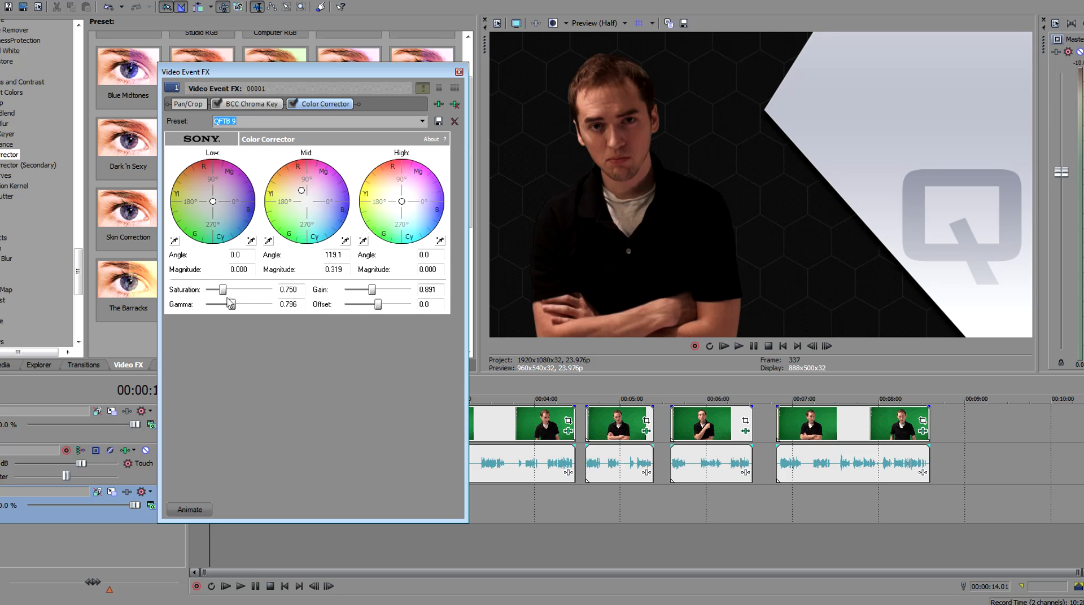
pyautogui.moveTo(374, 292); pyautogui.dragTo(393, 292)
pyautogui.moveTo(357, 297); pyautogui.dragTo(385, 317)
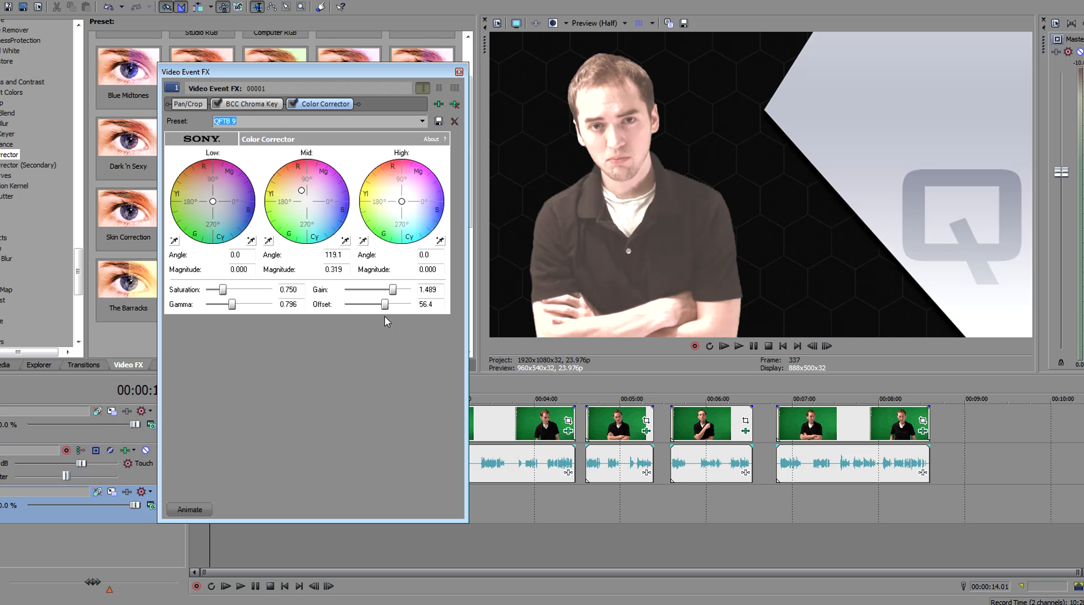
# Replace the first clip's adjusted Color Corrector with a fresh QFTB 9 preset and set its saturation to 0.611
pyautogui.click(454, 104)
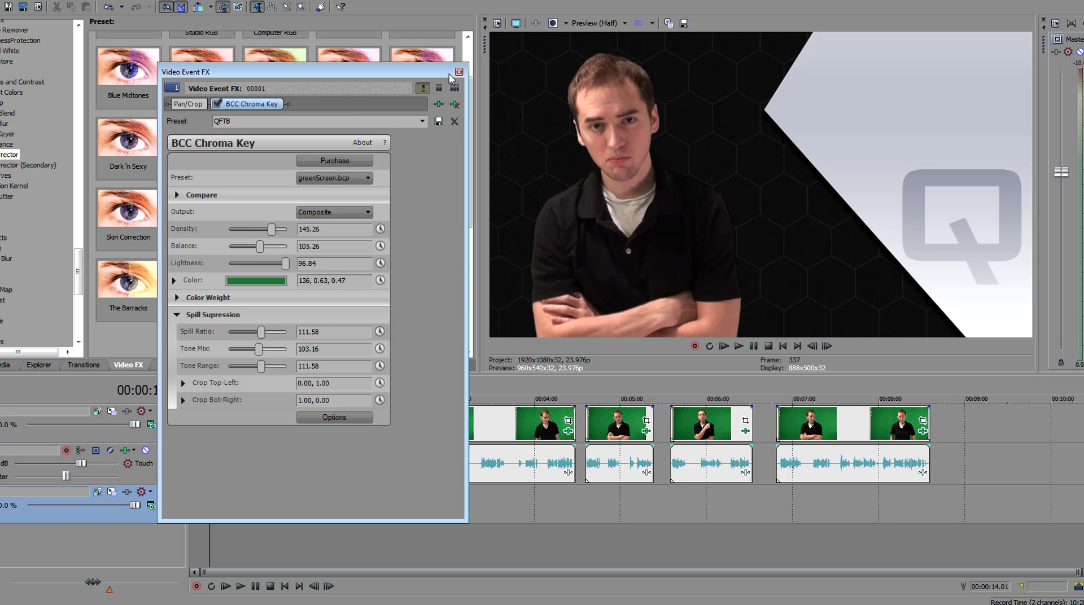
pyautogui.click(459, 72)
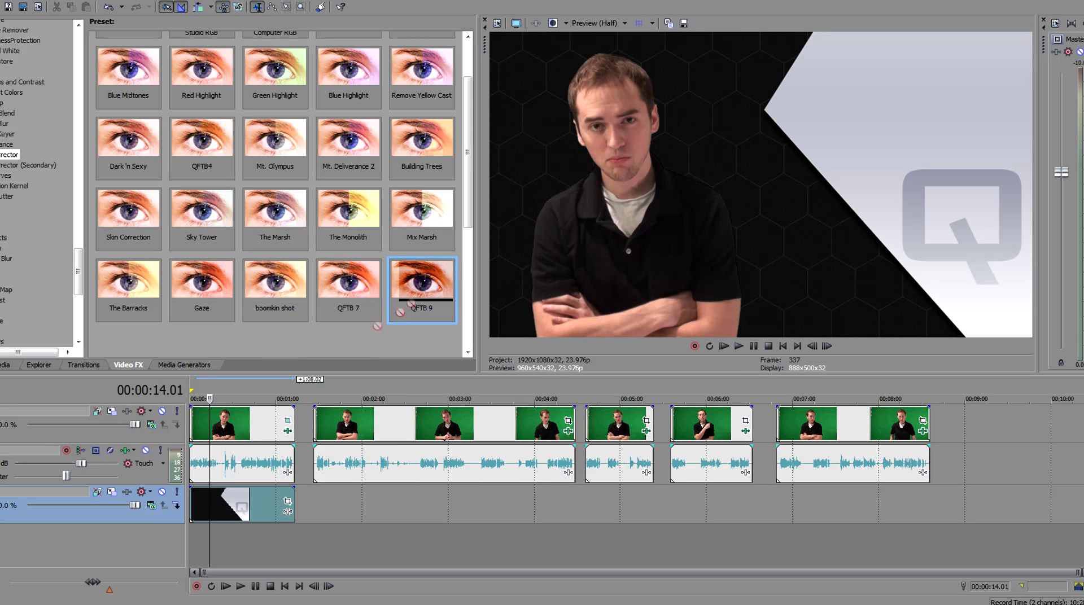
pyautogui.moveTo(245, 419); pyautogui.dragTo(247, 419)
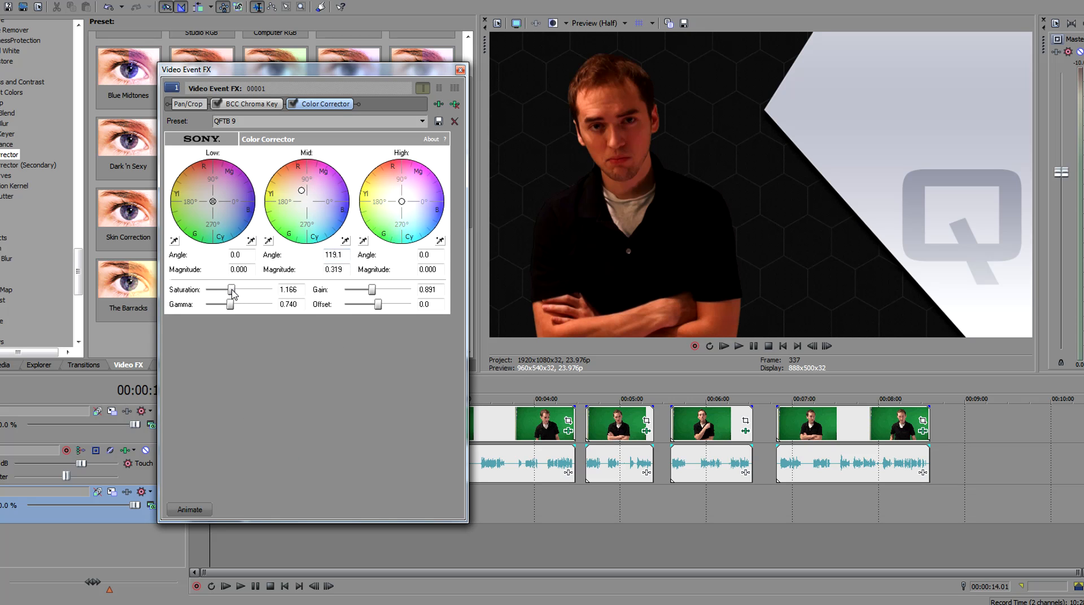
pyautogui.moveTo(230, 292); pyautogui.dragTo(221, 297)
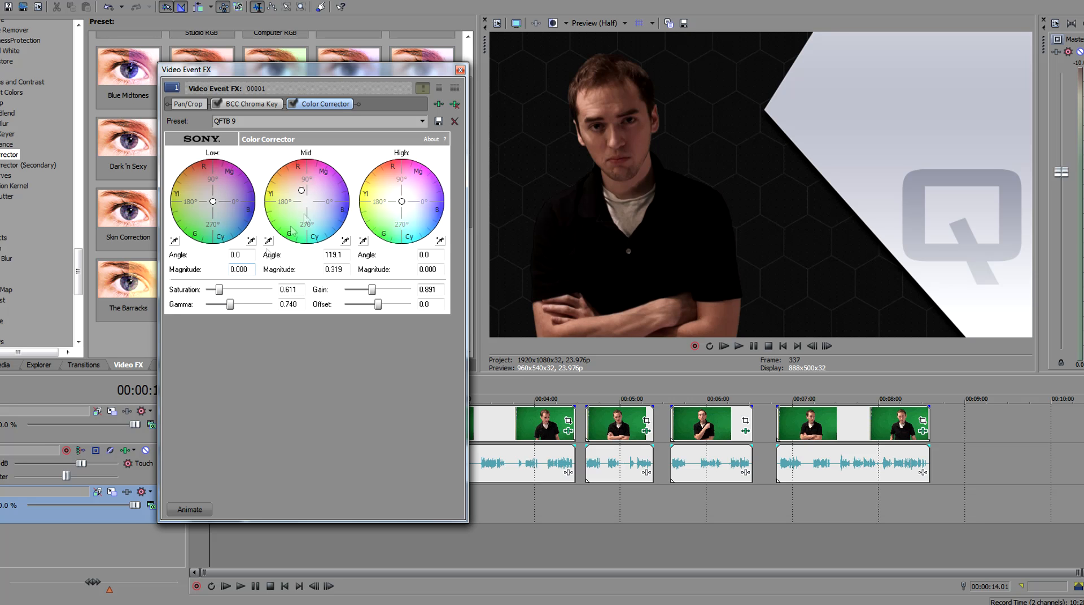
pyautogui.click(461, 69)
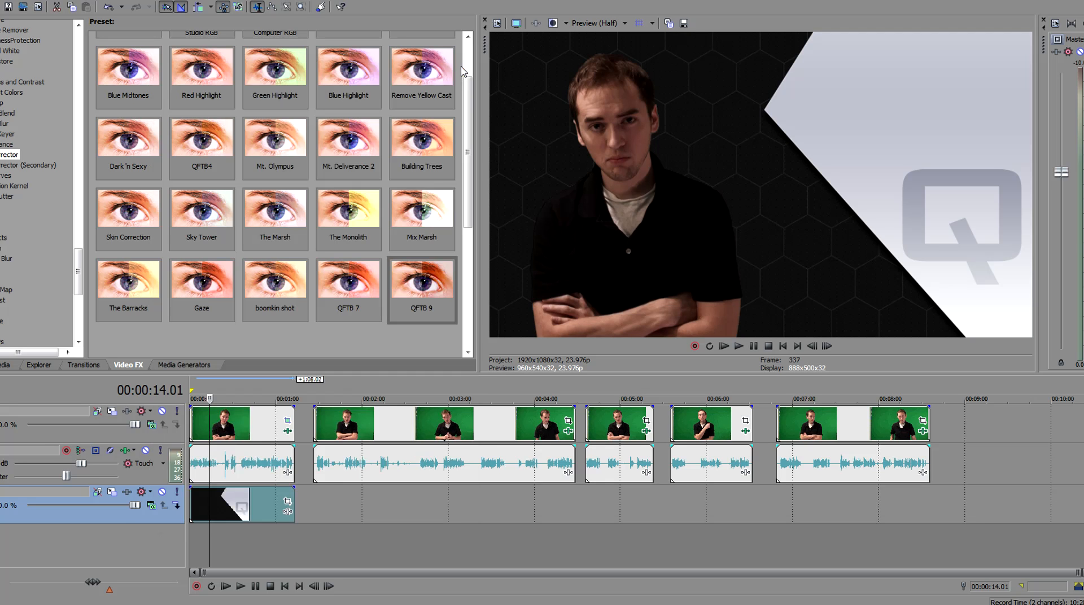
# Select the four remaining green-screen clips and apply the QFTB 9 Color Corrector with saturation 0.611 to them
pyautogui.click(355, 423)
pyautogui.moveTo(422, 282); pyautogui.dragTo(415, 416)
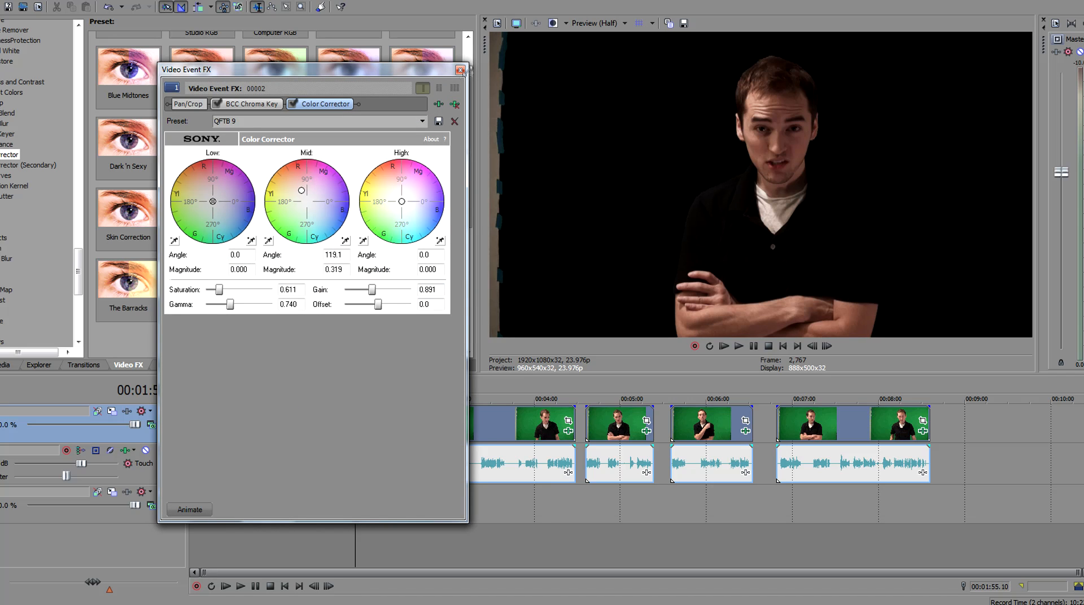
pyautogui.click(462, 70)
# Copy the first clip's pan/crop position keyframe and apply it to the second clip, giving an X Center of 1,510.3
pyautogui.click(387, 423)
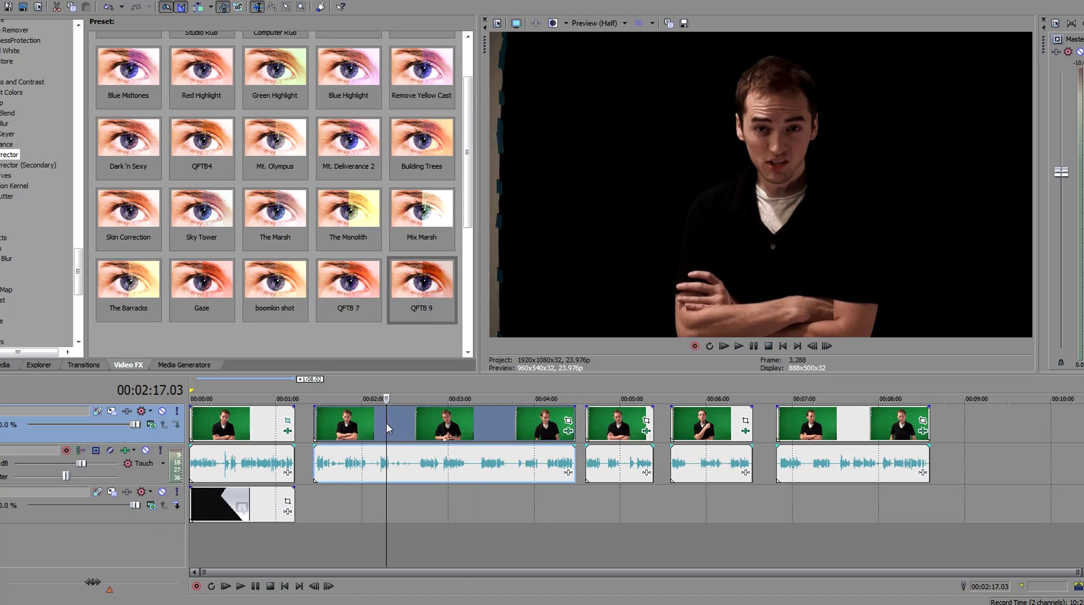
pyautogui.click(618, 432)
pyautogui.click(241, 429)
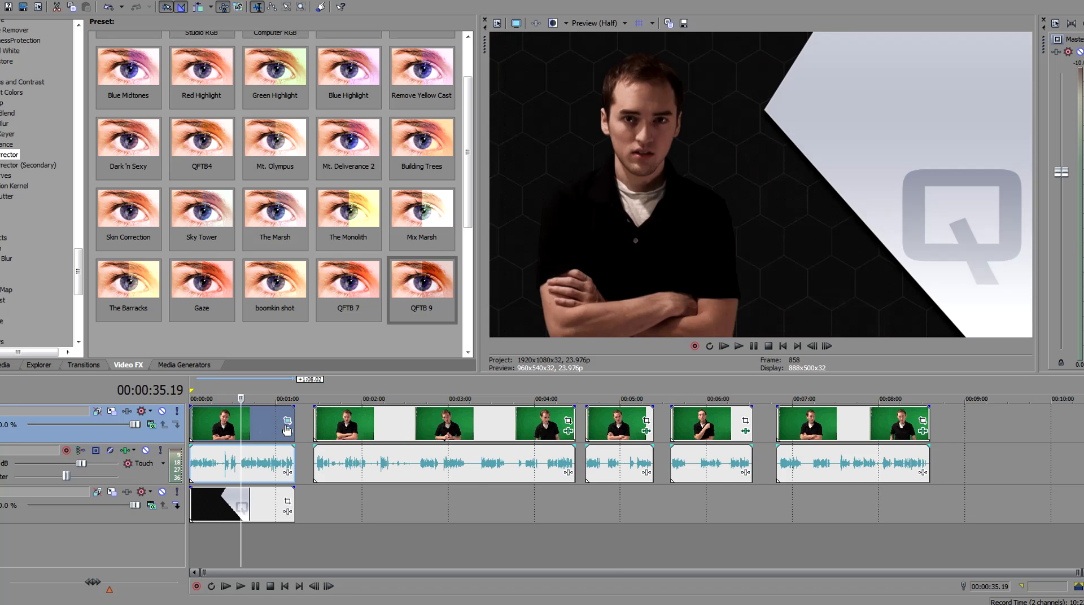
pyautogui.click(287, 421)
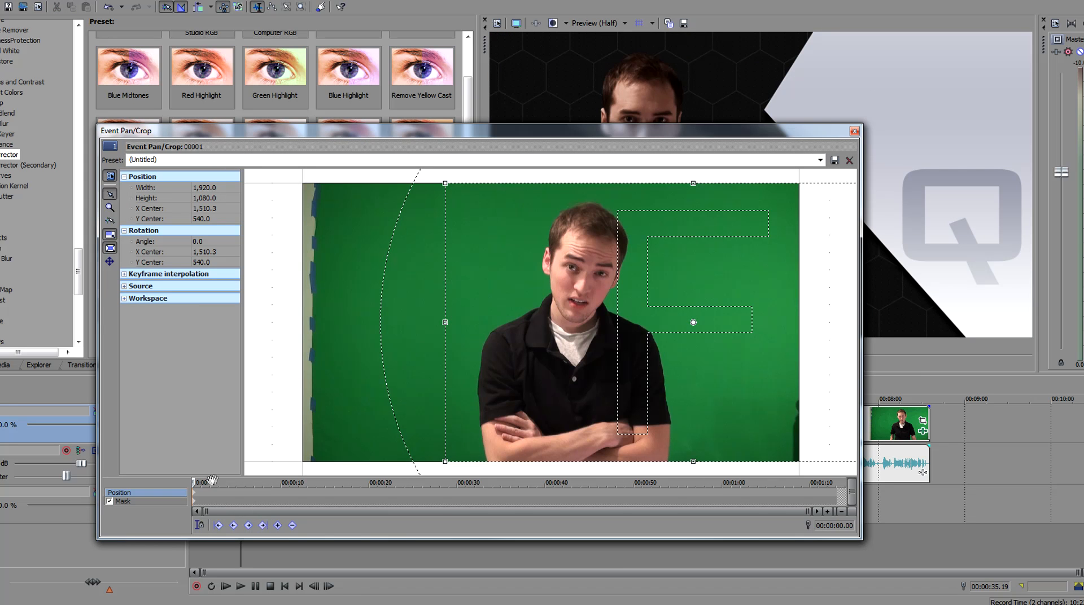
pyautogui.click(196, 498)
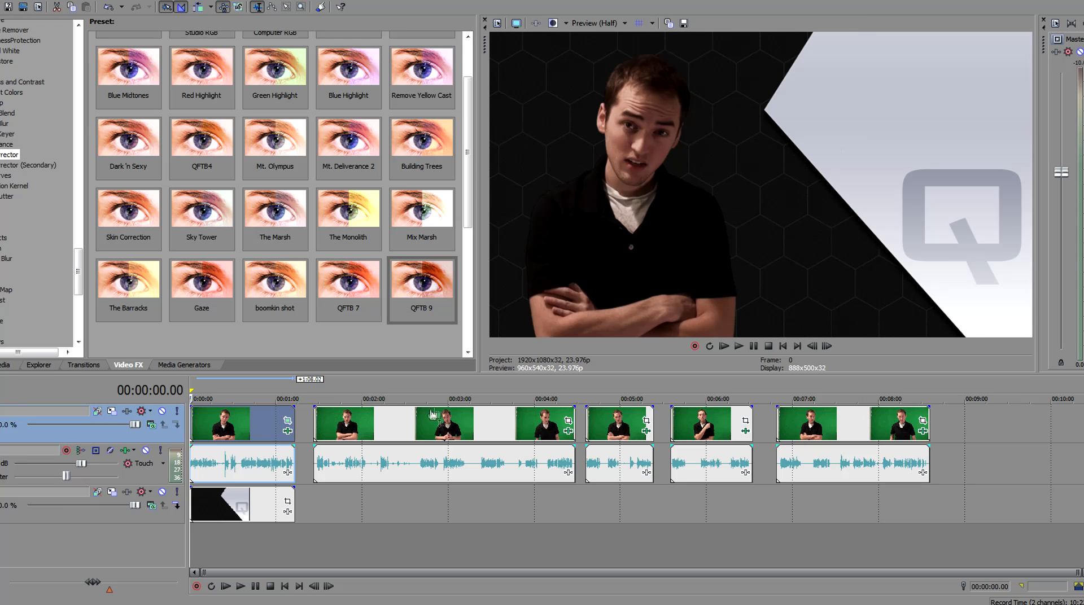
pyautogui.click(568, 421)
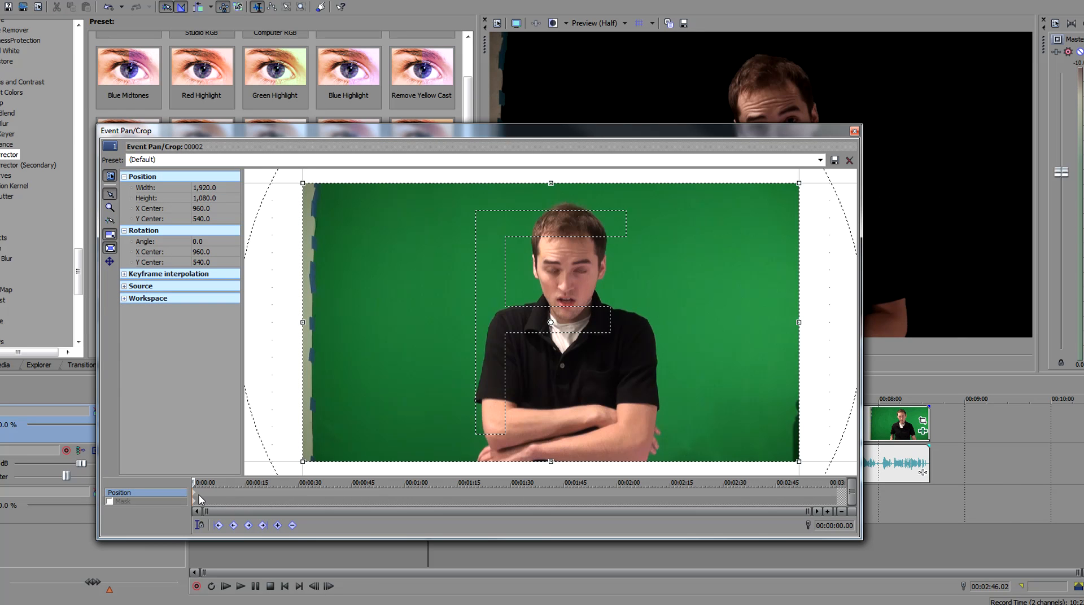
pyautogui.click(199, 499)
pyautogui.moveTo(335, 311); pyautogui.dragTo(478, 312)
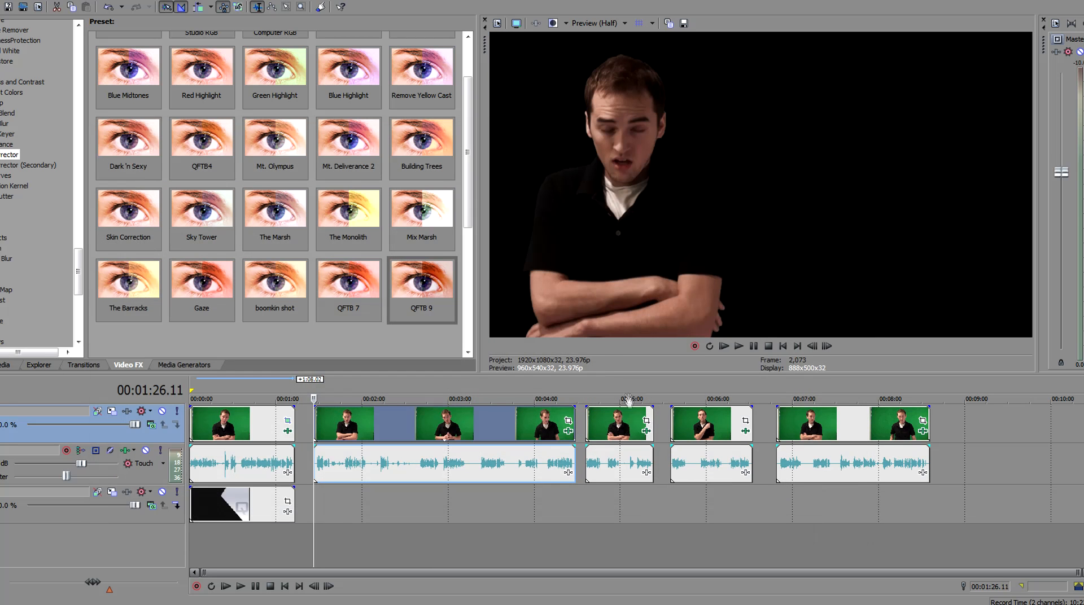
# Apply the same pan/crop position, with X Center 1,510.3, to the third, fourth and fifth green-screen clips
pyautogui.click(634, 427)
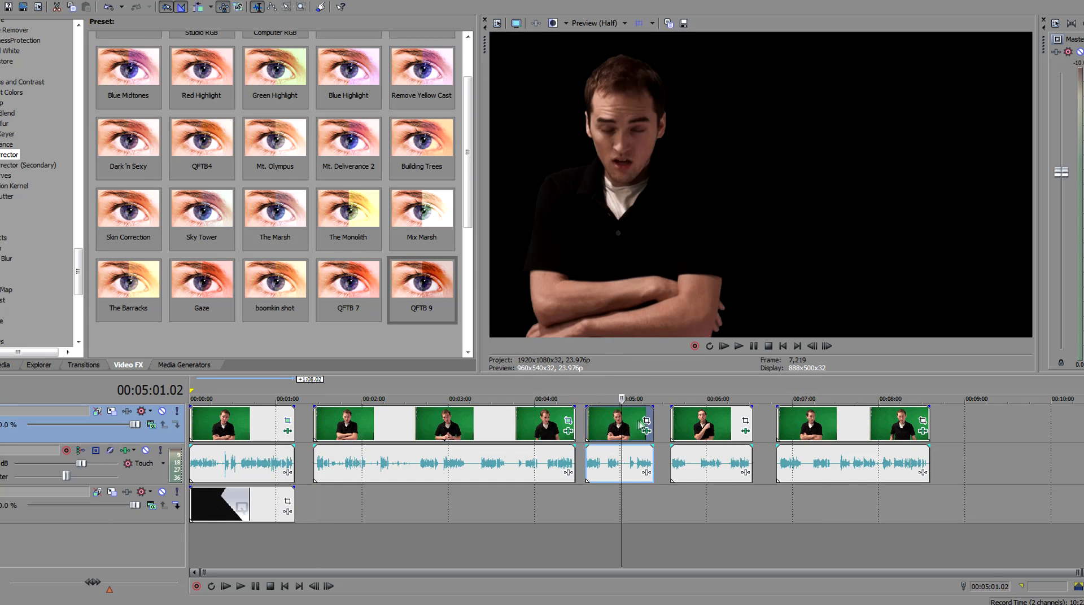
pyautogui.click(647, 421)
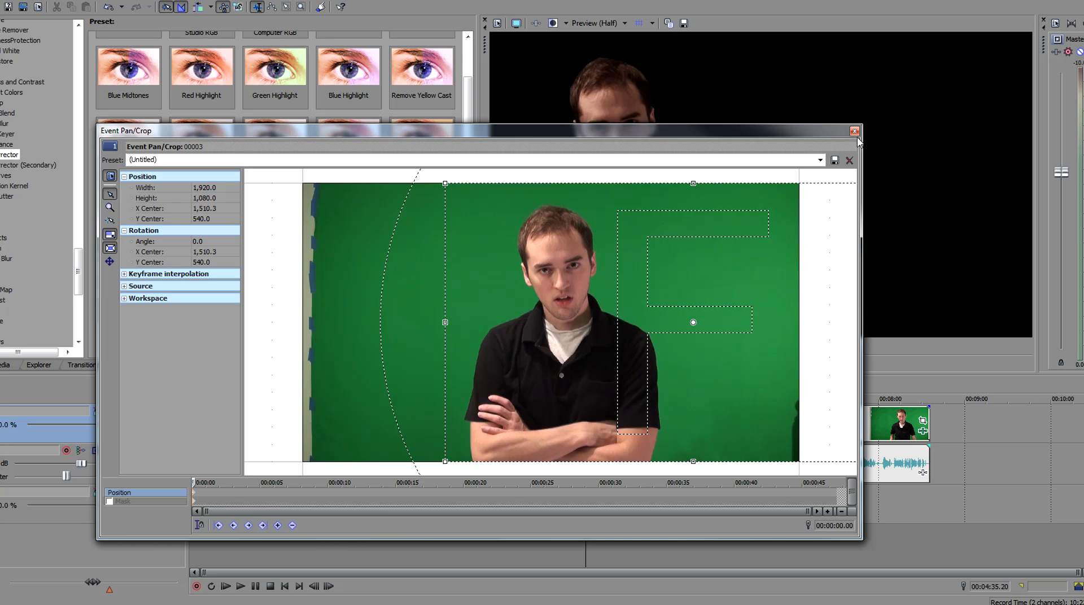
pyautogui.click(855, 131)
pyautogui.click(702, 431)
pyautogui.click(746, 421)
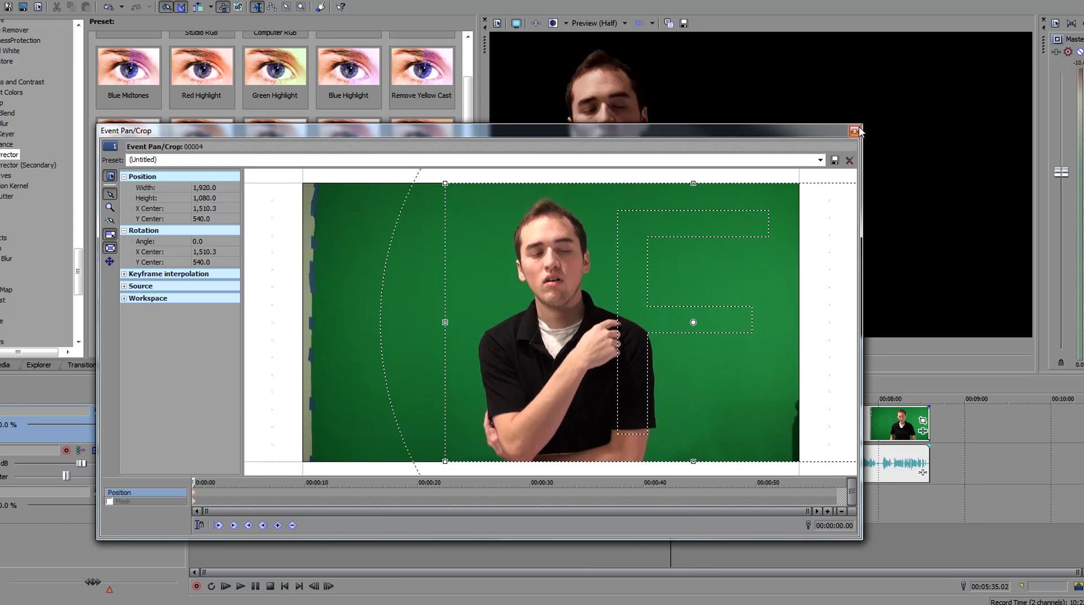
pyautogui.click(855, 131)
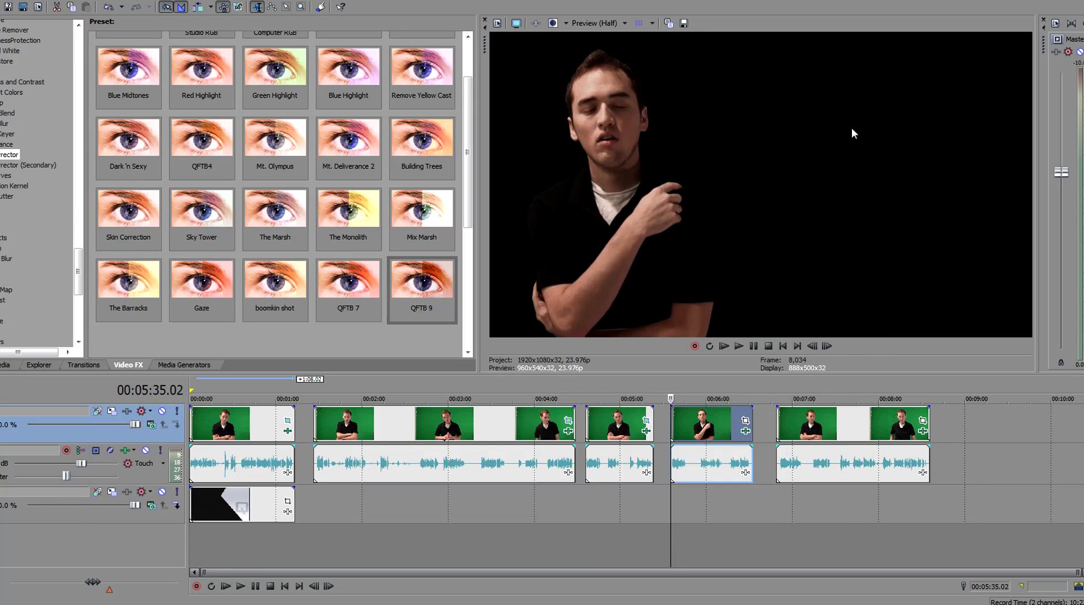
pyautogui.click(829, 432)
pyautogui.click(922, 421)
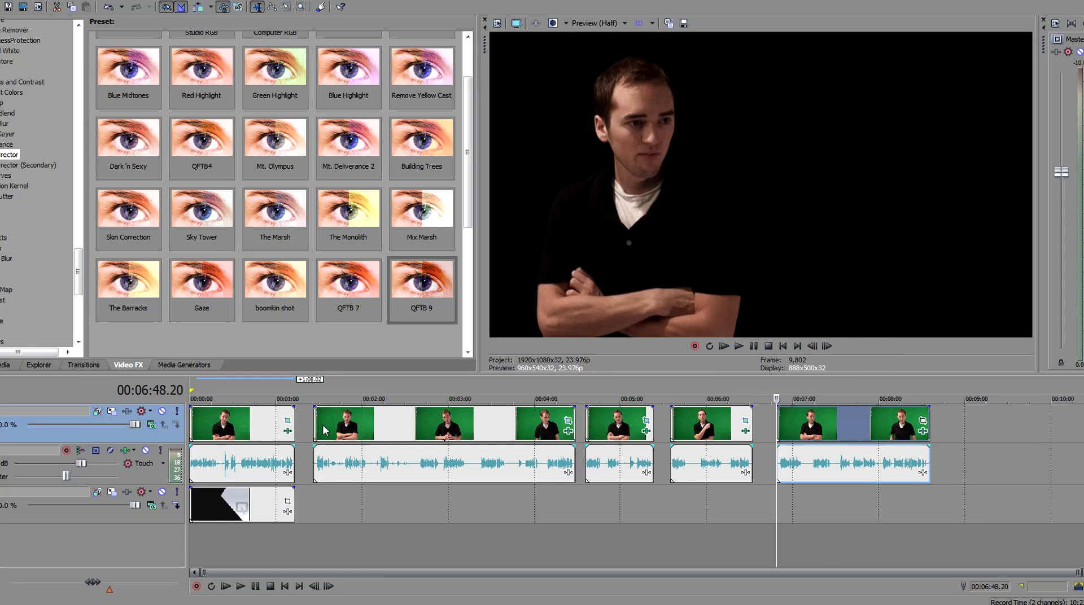
# Compare the first and second clips at several points in the preview, checking the man's framing, edges and background
pyautogui.click(366, 418)
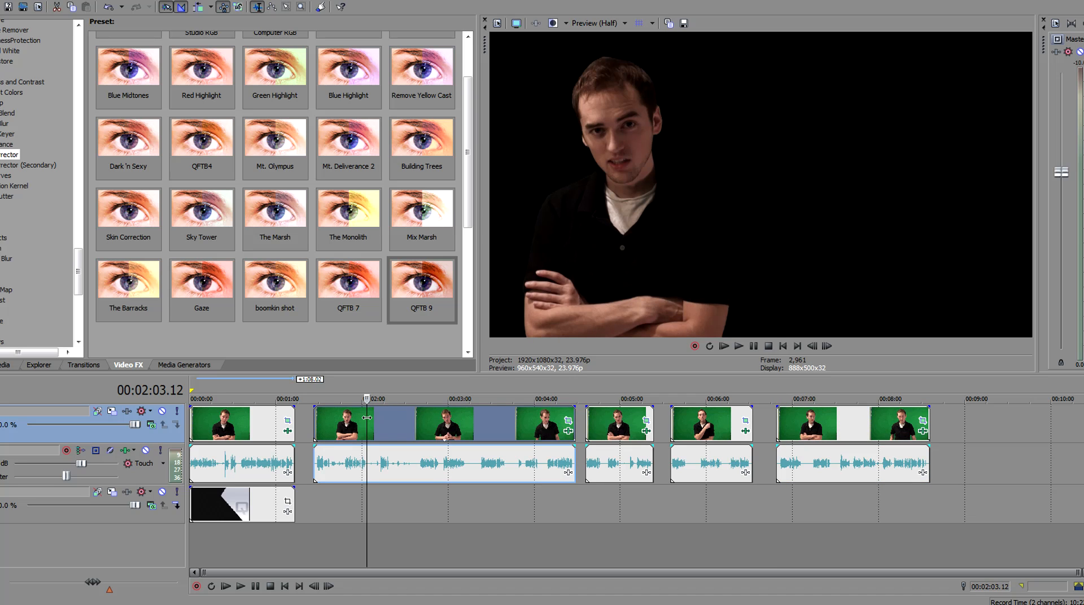
pyautogui.click(220, 432)
pyautogui.click(258, 430)
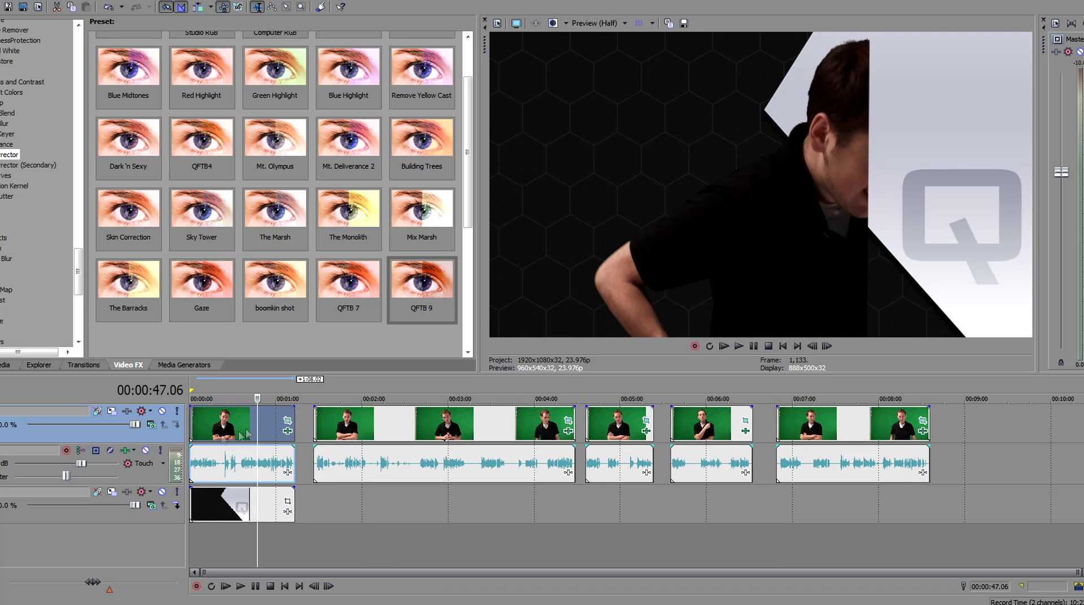
pyautogui.click(379, 430)
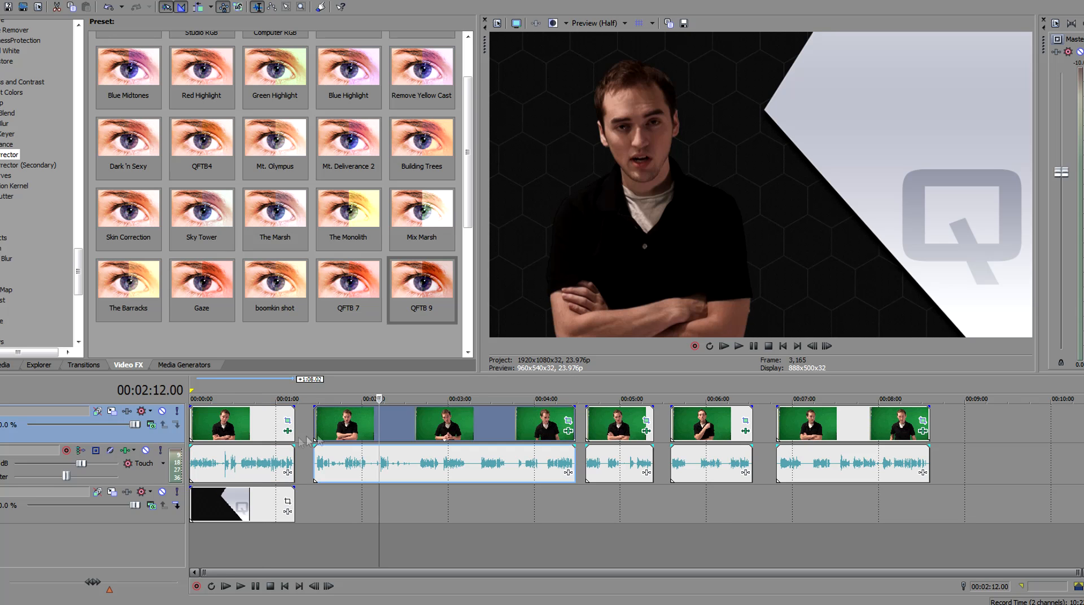
pyautogui.click(339, 430)
pyautogui.click(224, 431)
pyautogui.click(351, 429)
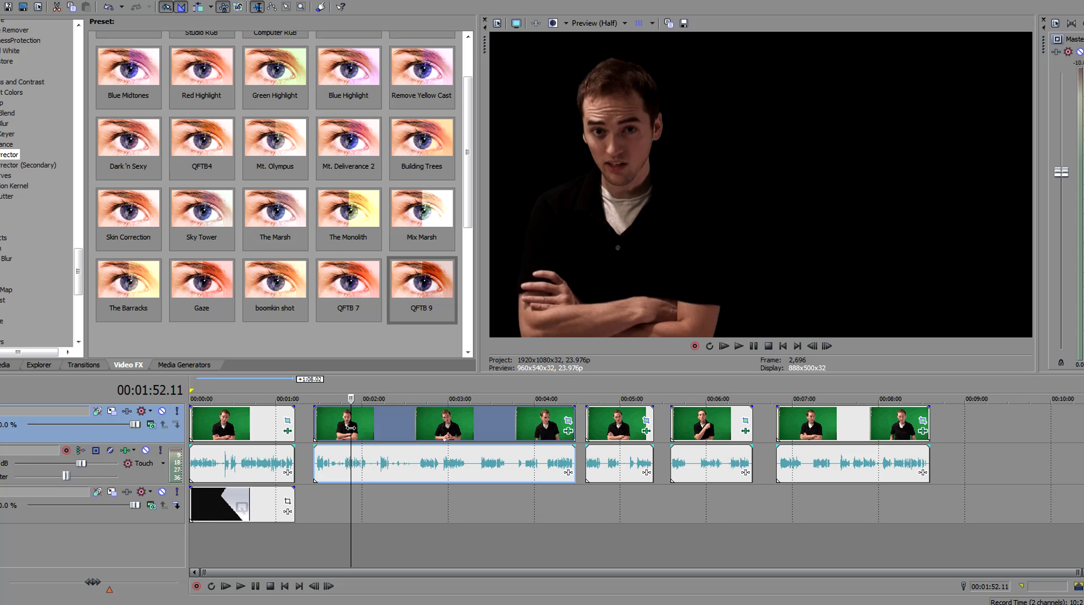
pyautogui.click(231, 425)
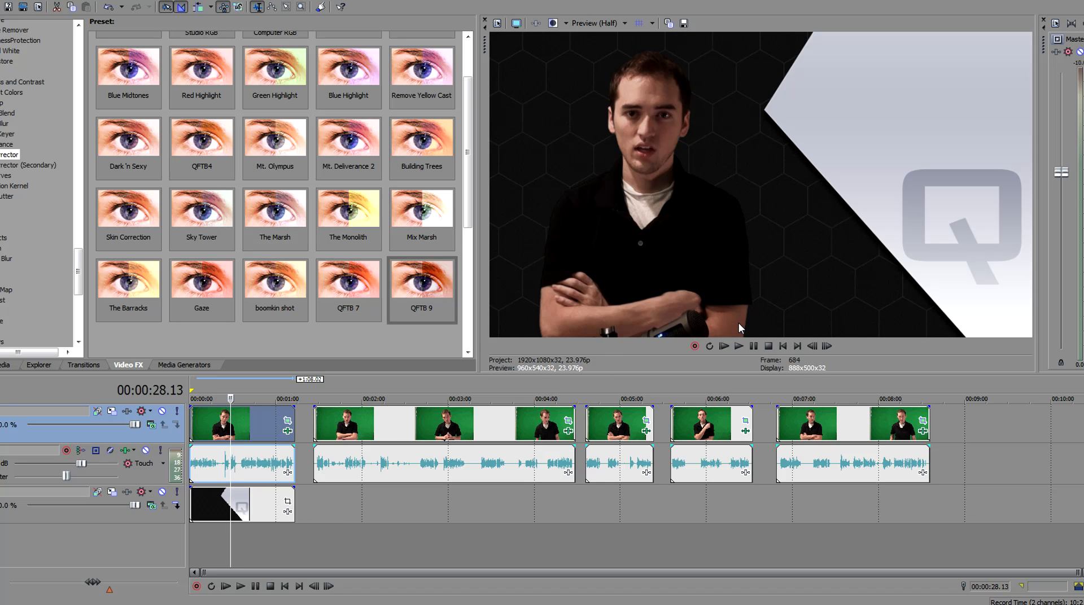
pyautogui.click(359, 427)
pyautogui.click(221, 429)
# Copy the mask keyframe from the first clip's pan/crop settings
pyautogui.click(288, 432)
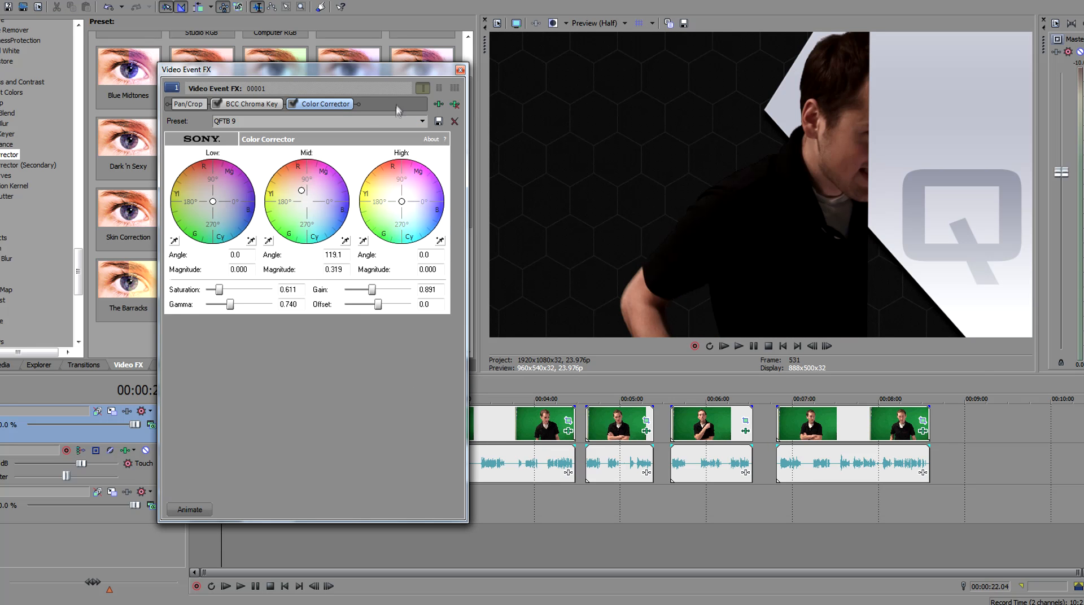
pyautogui.click(459, 70)
pyautogui.click(289, 423)
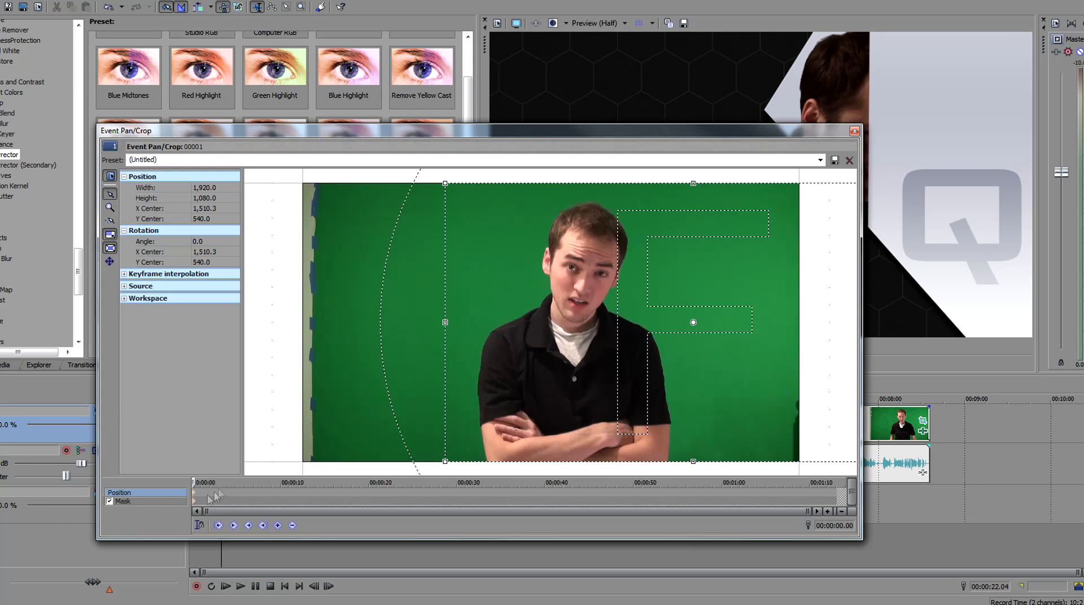
pyautogui.click(194, 502)
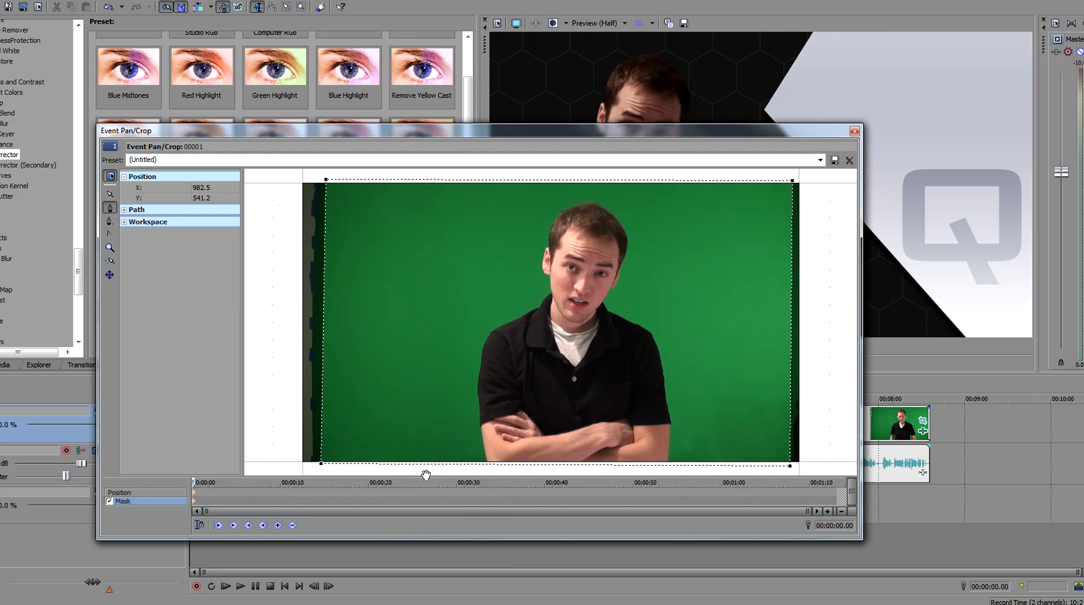
pyautogui.click(854, 131)
# Enable the mask in the second clip's pan/crop settings and paste the copied mask keyframe at its start
pyautogui.click(343, 424)
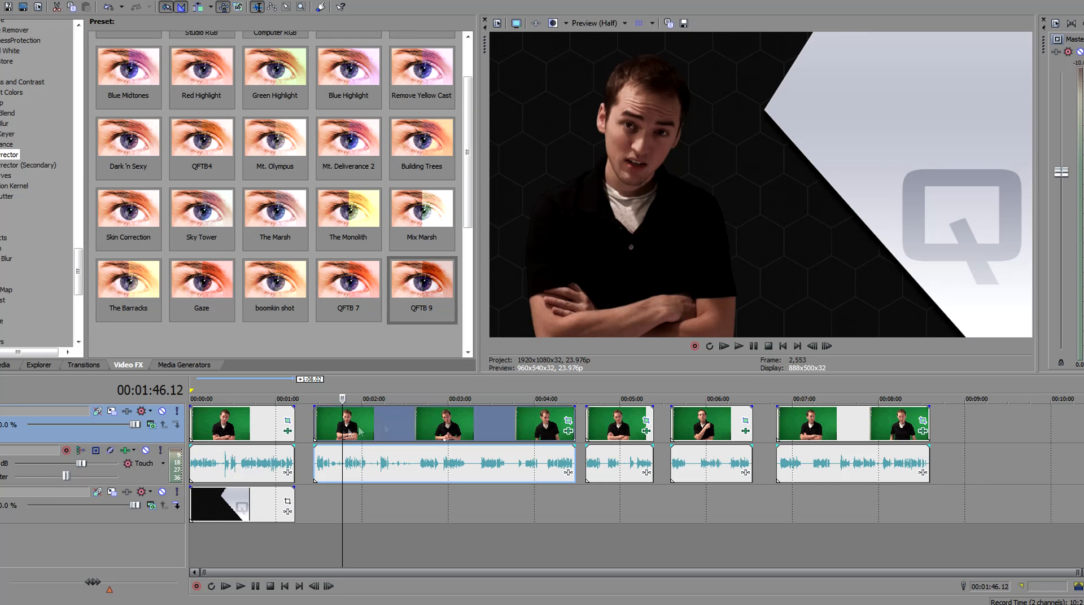
pyautogui.click(568, 422)
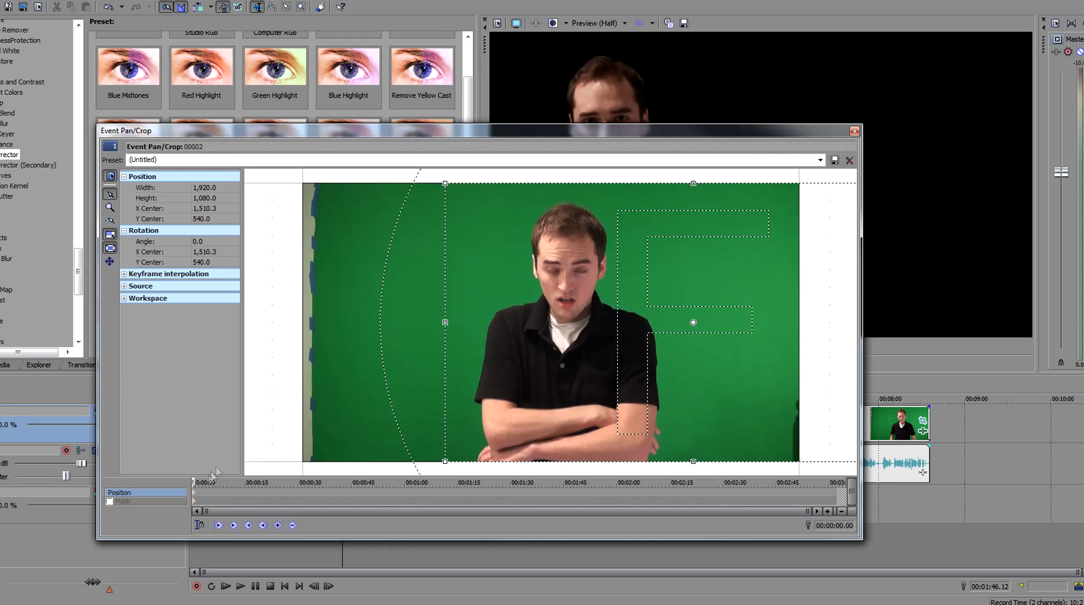
pyautogui.click(193, 501)
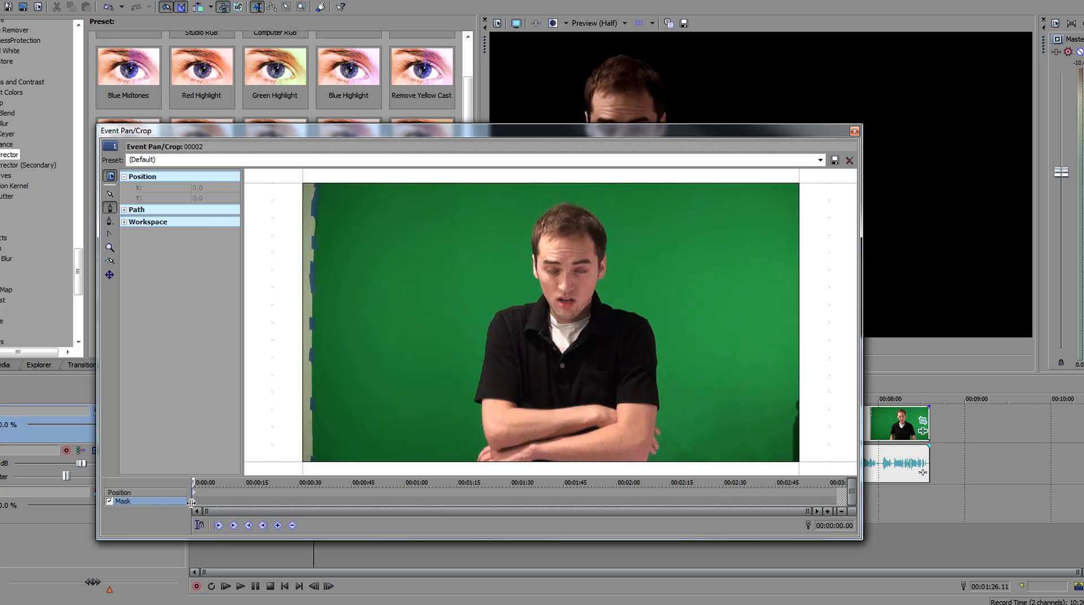
pyautogui.hotkey('ctrl', 'v')
pyautogui.click(854, 131)
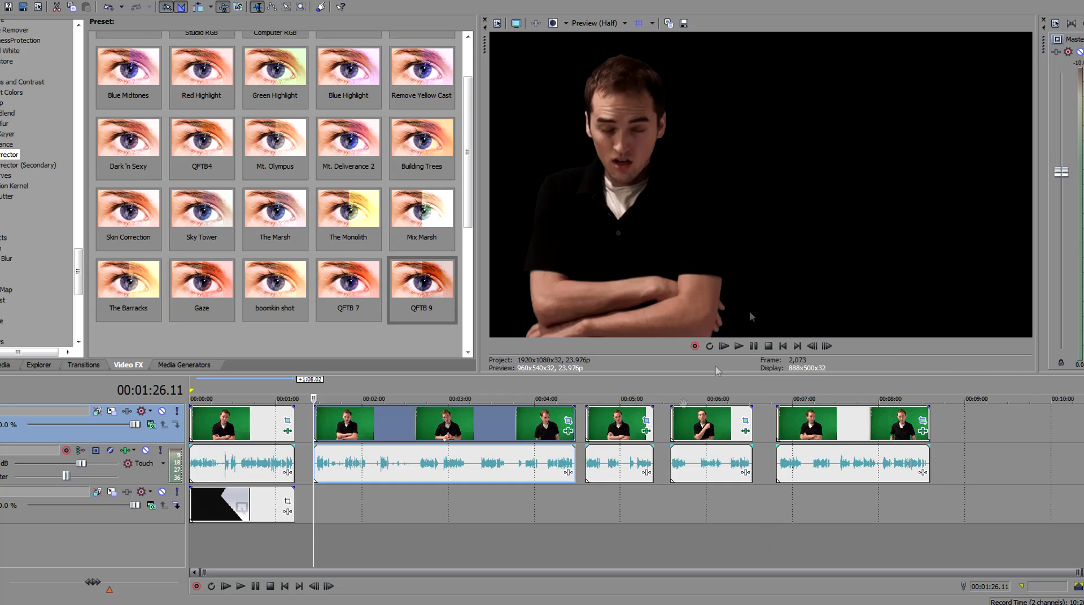
# Enable the mask in the third clip's pan/crop settings, paste the copied mask keyframe there, and select the fourth clip
pyautogui.click(644, 432)
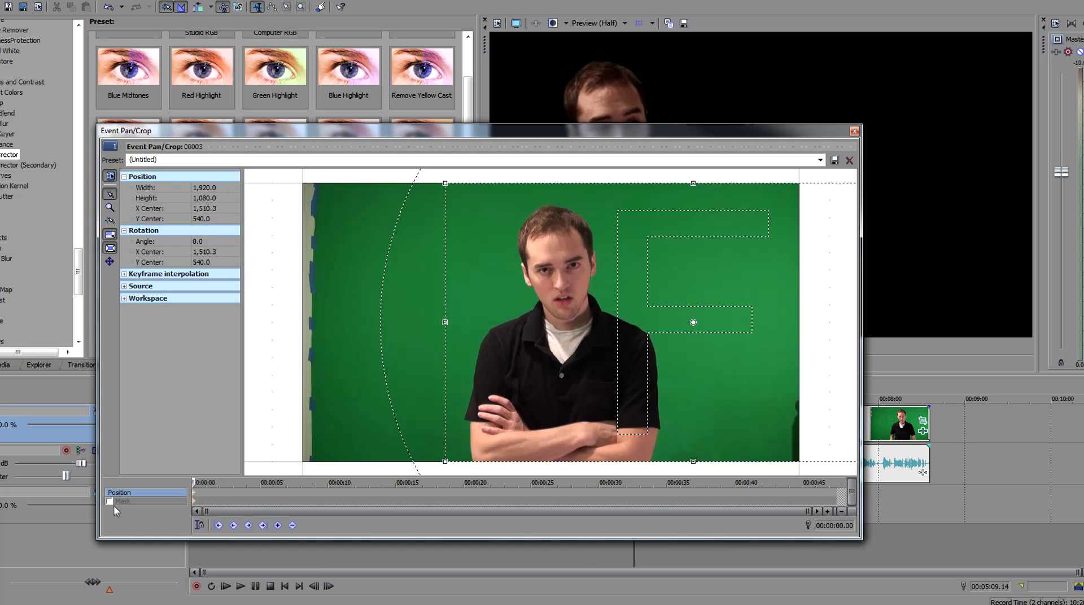
pyautogui.click(180, 502)
pyautogui.hotkey('ctrl', 'v')
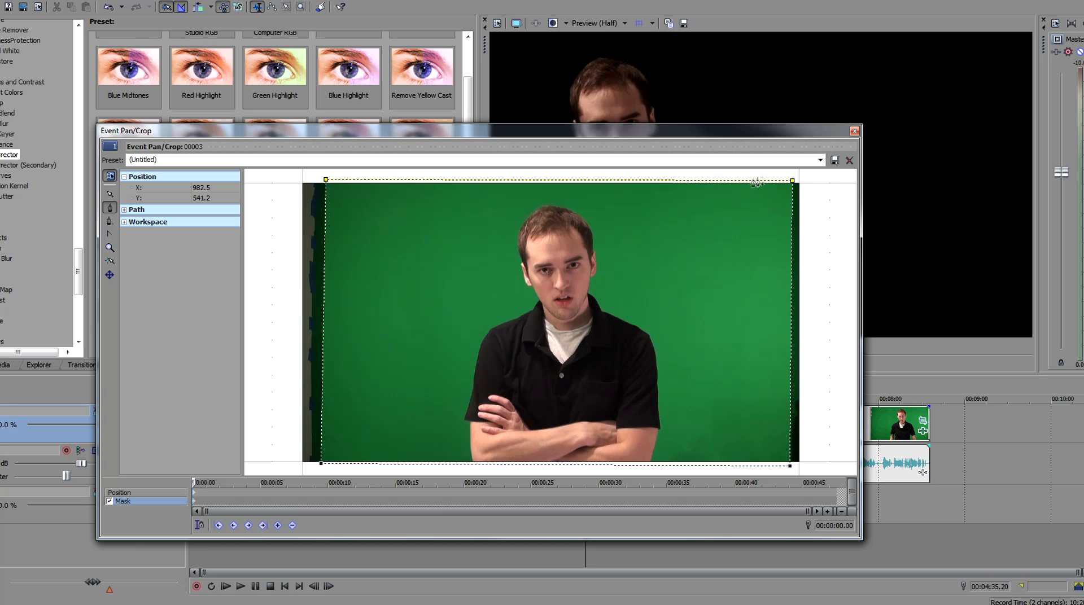
pyautogui.click(855, 131)
pyautogui.click(693, 436)
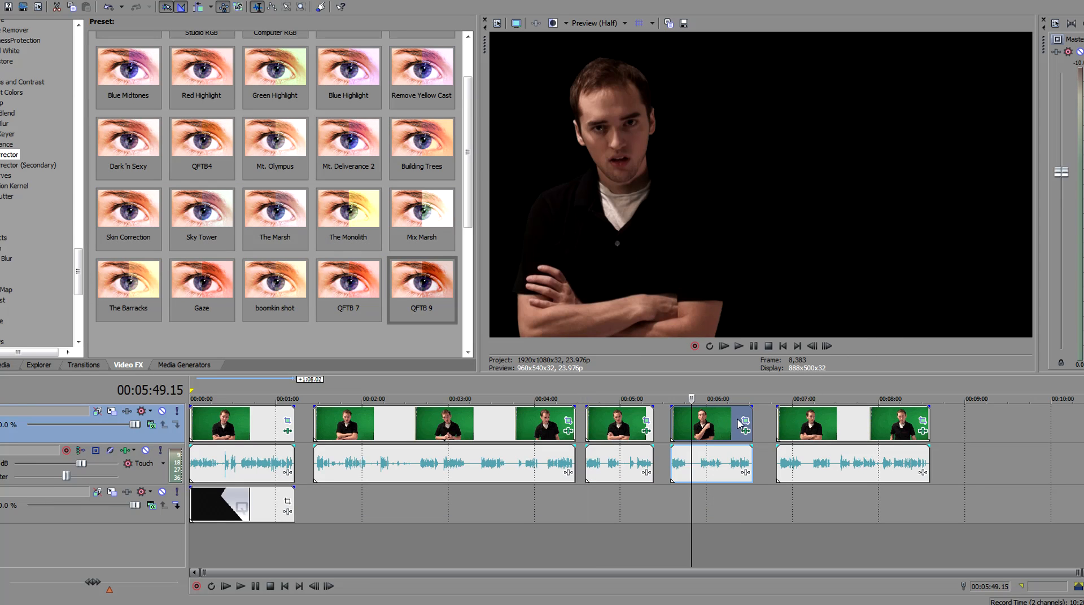
# Enable the mask in the fourth clip's pan/crop settings and paste the copied mask keyframe at its start
pyautogui.click(746, 421)
pyautogui.click(109, 502)
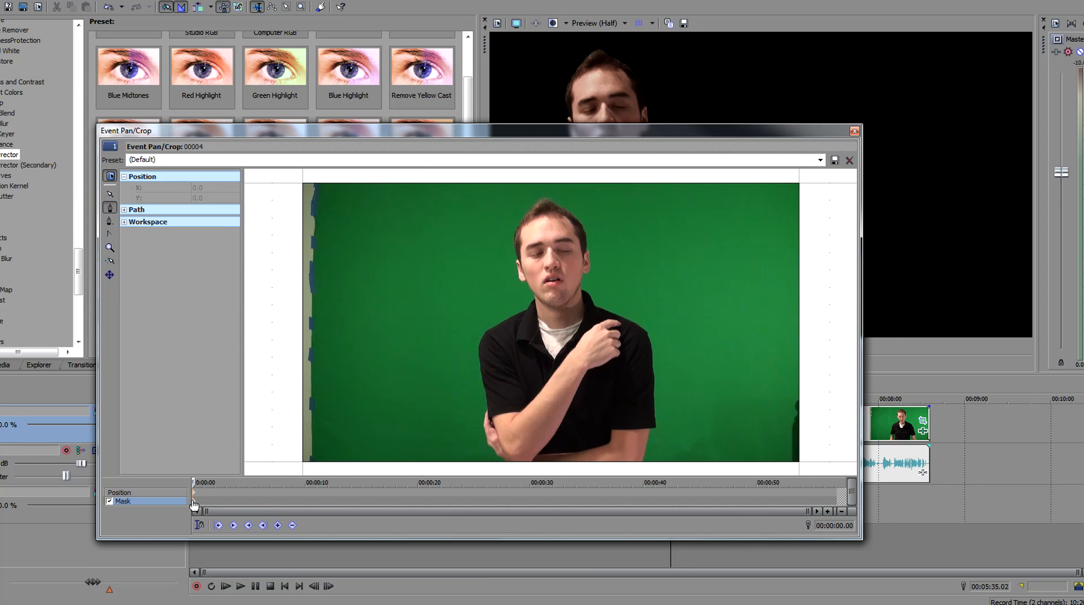
pyautogui.hotkey('ctrl', 'v')
pyautogui.click(854, 131)
# Enable the mask in the fifth clip's pan/crop settings and paste the copied mask keyframe there
pyautogui.click(796, 428)
pyautogui.click(922, 421)
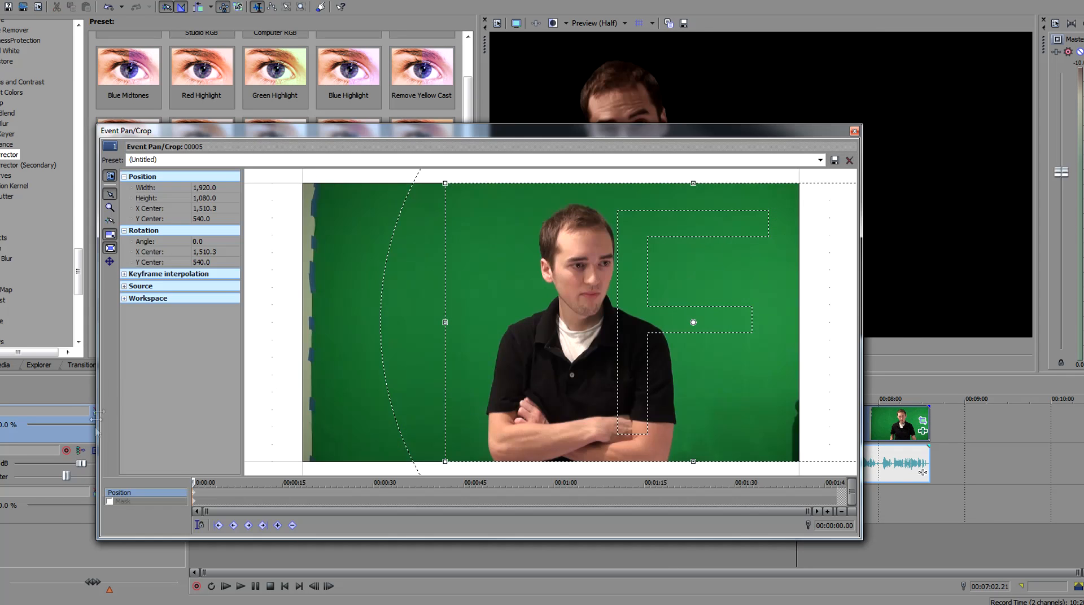
pyautogui.click(109, 501)
pyautogui.hotkey('ctrl', 'v')
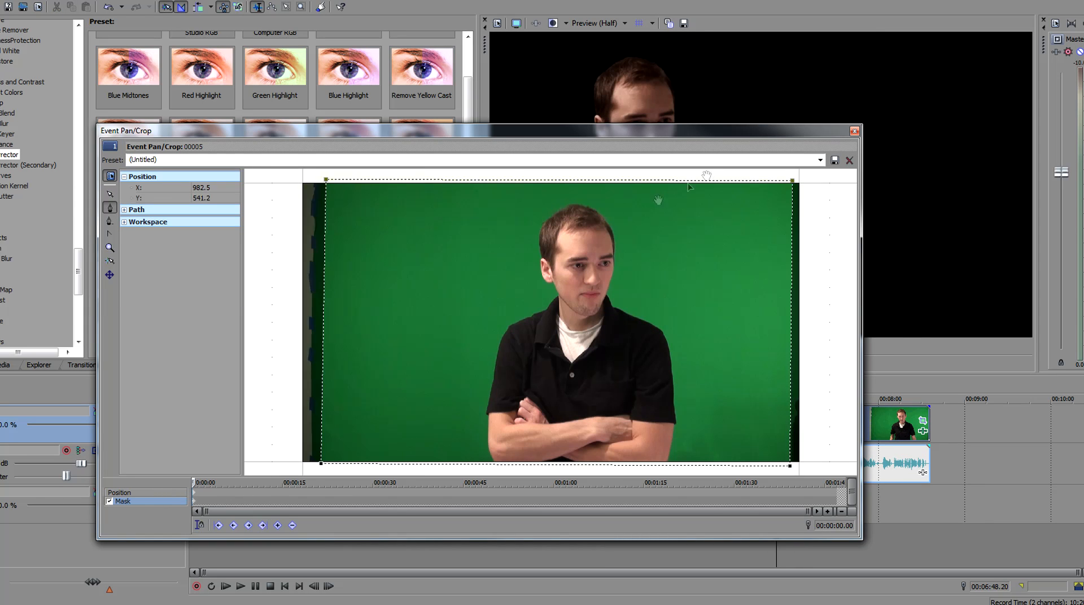
pyautogui.click(853, 132)
# Insert a video track below the green-screen track, place the QftB Text image on it, and extend its start to the project's beginning
pyautogui.click(233, 437)
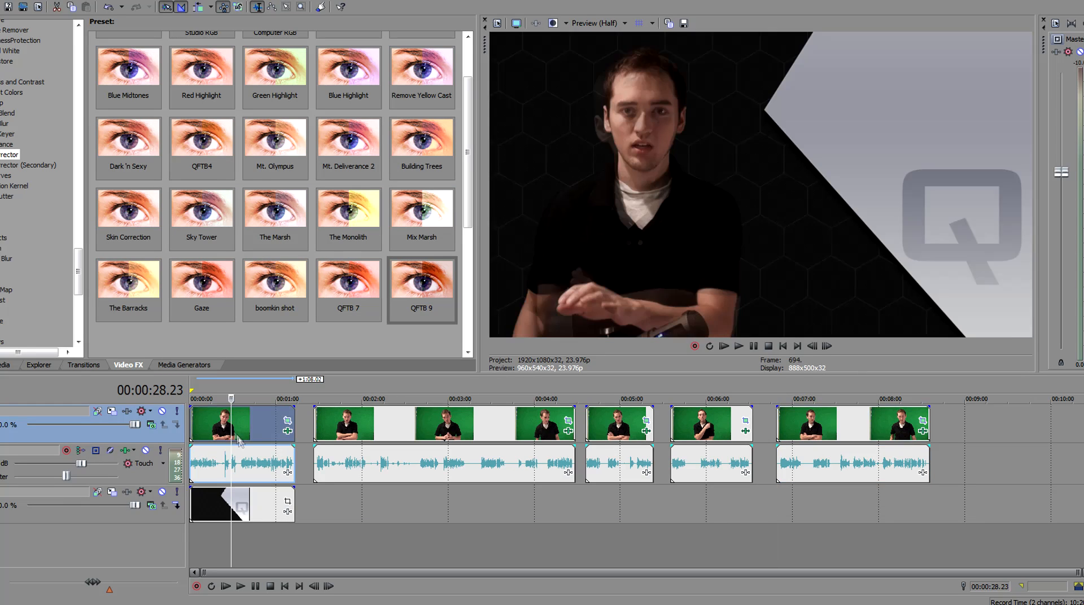
pyautogui.rightClick(77, 430)
pyautogui.click(34, 454)
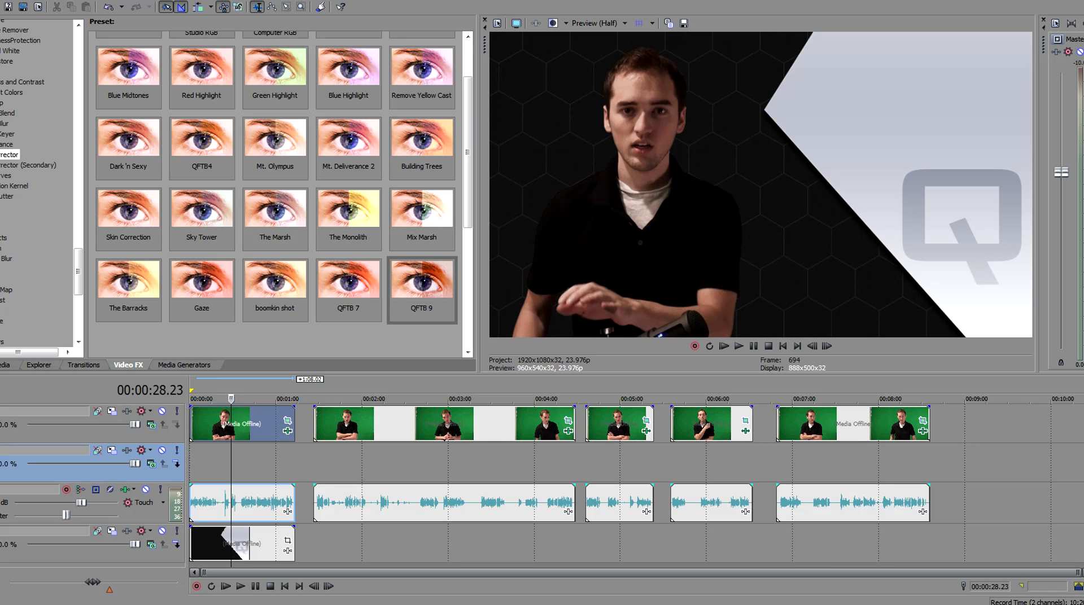
pyautogui.moveTo(1081, 327); pyautogui.dragTo(233, 493)
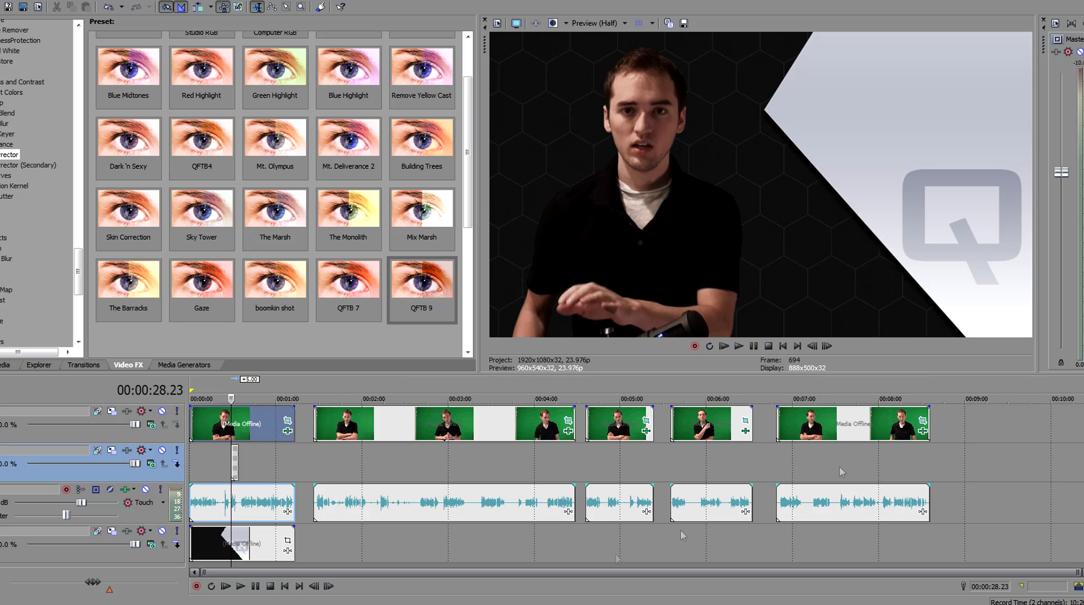
pyautogui.moveTo(232, 462); pyautogui.dragTo(191, 462)
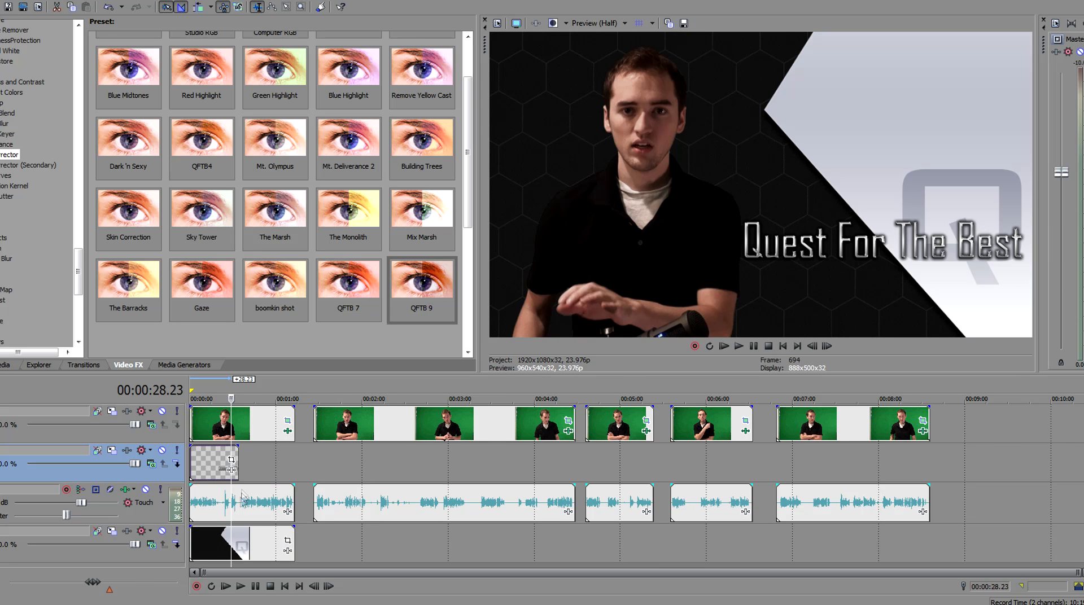
# Open the QftB Text image's pan/crop settings and shift the crop frame horizontally to X Center 1,560
pyautogui.click(210, 463)
pyautogui.click(231, 460)
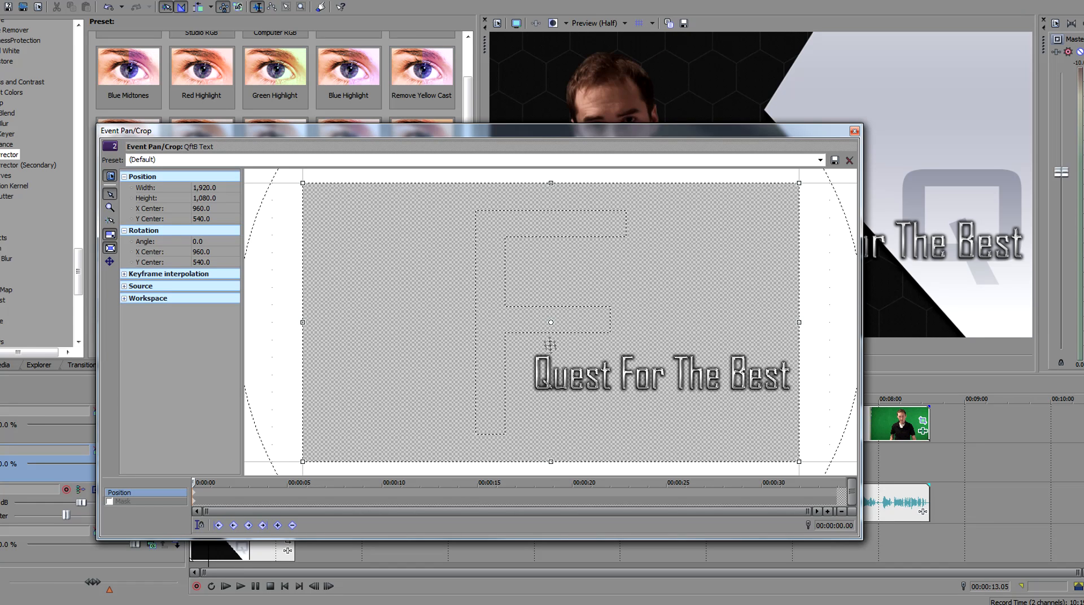
pyautogui.press('Right')
pyautogui.press('Right')
pyautogui.press('Right')
pyautogui.press('Right')
pyautogui.press('Right')
# Shift the QftB Text crop frame vertically to Y Center 1,012.5 to raise the title in the picture
pyautogui.press('Up')
pyautogui.press('Up')
pyautogui.press('Up')
pyautogui.press('Up')
pyautogui.press('Down')
pyautogui.press('Down')
pyautogui.press('Down')
pyautogui.press('Down')
pyautogui.press('Down')
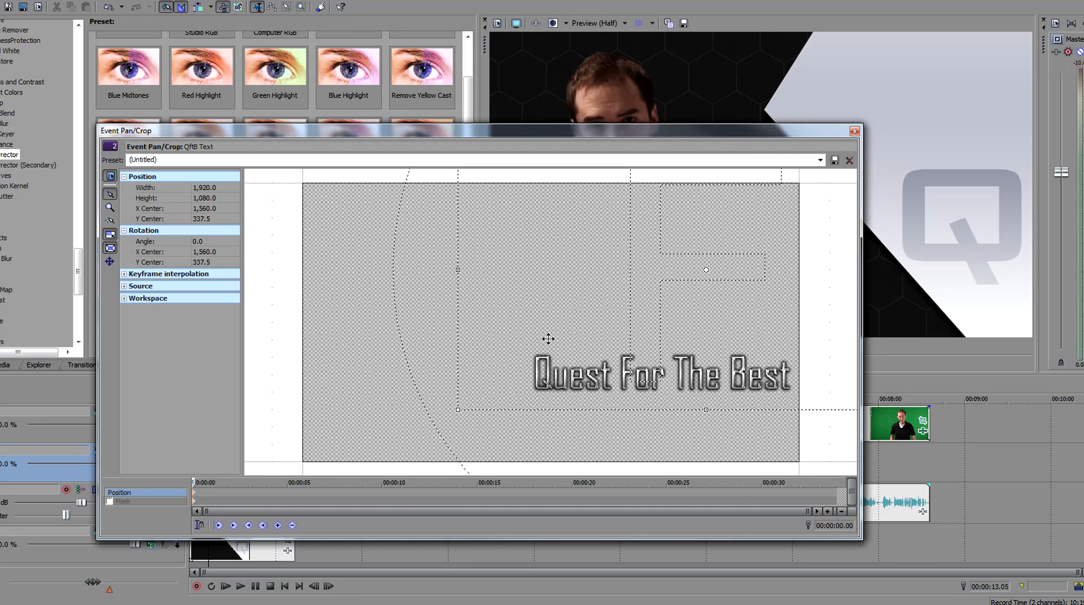
pyautogui.press('Down')
pyautogui.press('Down')
pyautogui.press('Down')
pyautogui.press('Down')
pyautogui.press('Down')
pyautogui.press('Down')
pyautogui.press('Down')
pyautogui.press('Down')
pyautogui.press('Down')
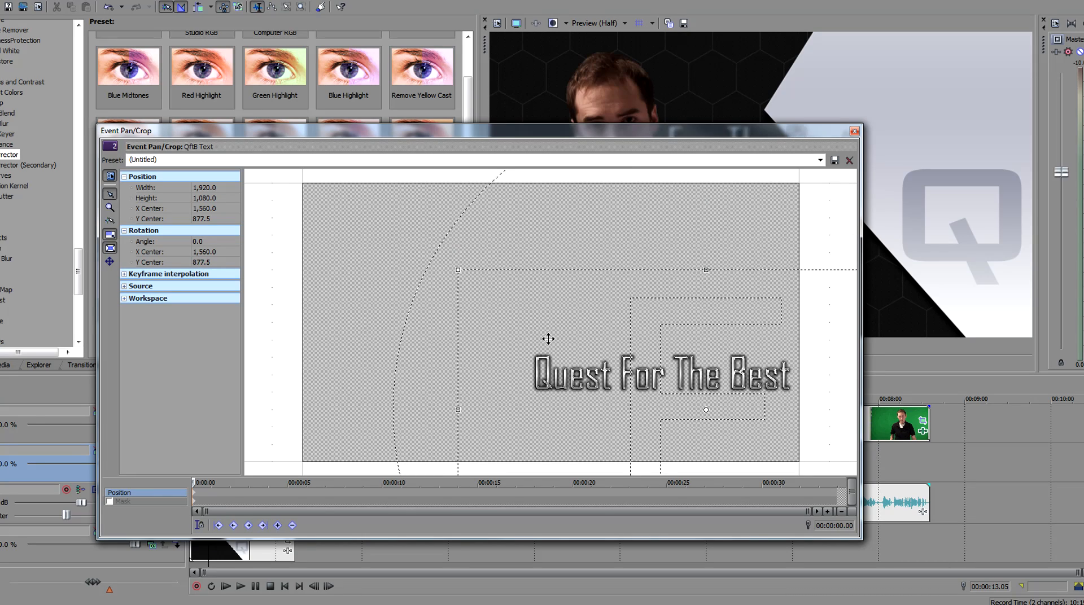
pyautogui.press('Down')
# Move the pan/crop window clear of the preview and return the QftB Text crop frame to X Center 960
pyautogui.moveTo(416, 132); pyautogui.dragTo(525, 377)
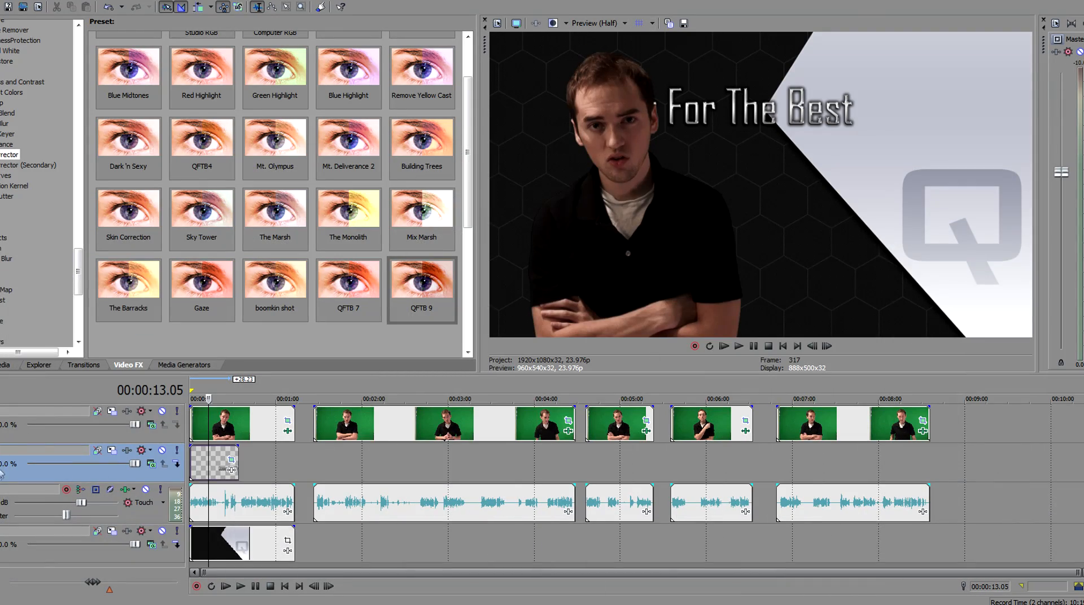
pyautogui.moveTo(1, 473)
pyautogui.mouseDown()
pyautogui.moveTo(12, 425)
pyautogui.moveTo(2, 469)
pyautogui.mouseUp()
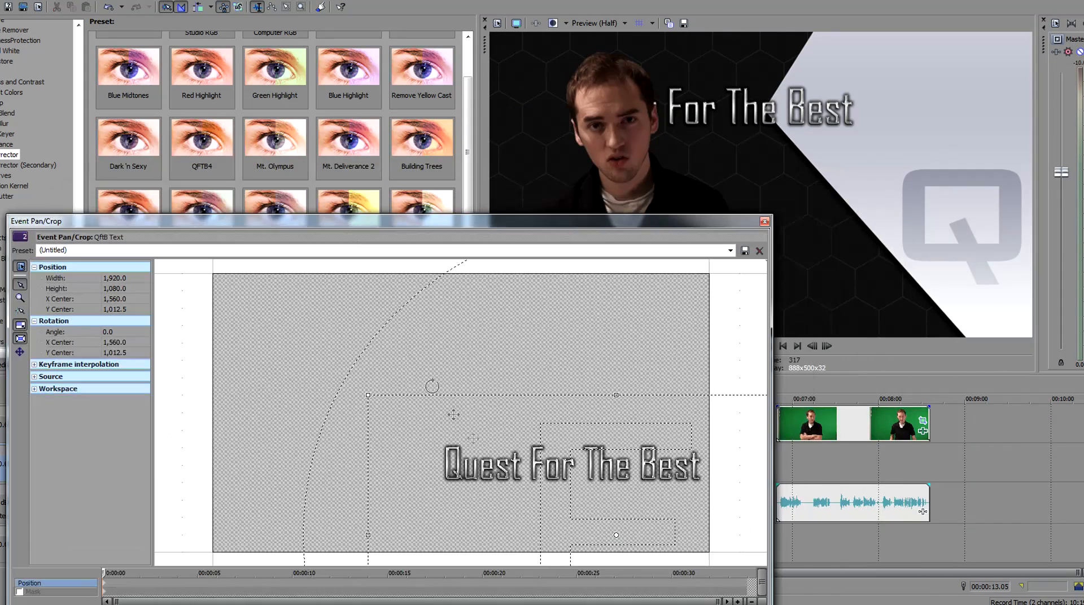
pyautogui.press('Left')
pyautogui.press('Left')
pyautogui.press('Left')
pyautogui.press('Left')
pyautogui.press('Left')
pyautogui.press('Left')
pyautogui.press('Left')
pyautogui.press('Left')
pyautogui.press('Left')
pyautogui.press('Left')
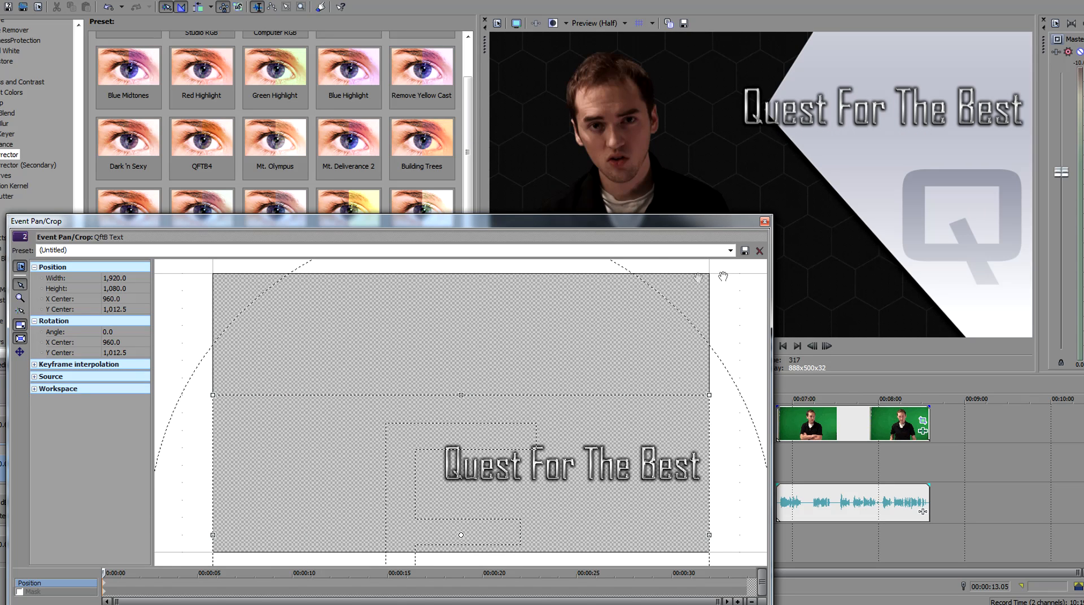
pyautogui.click(765, 222)
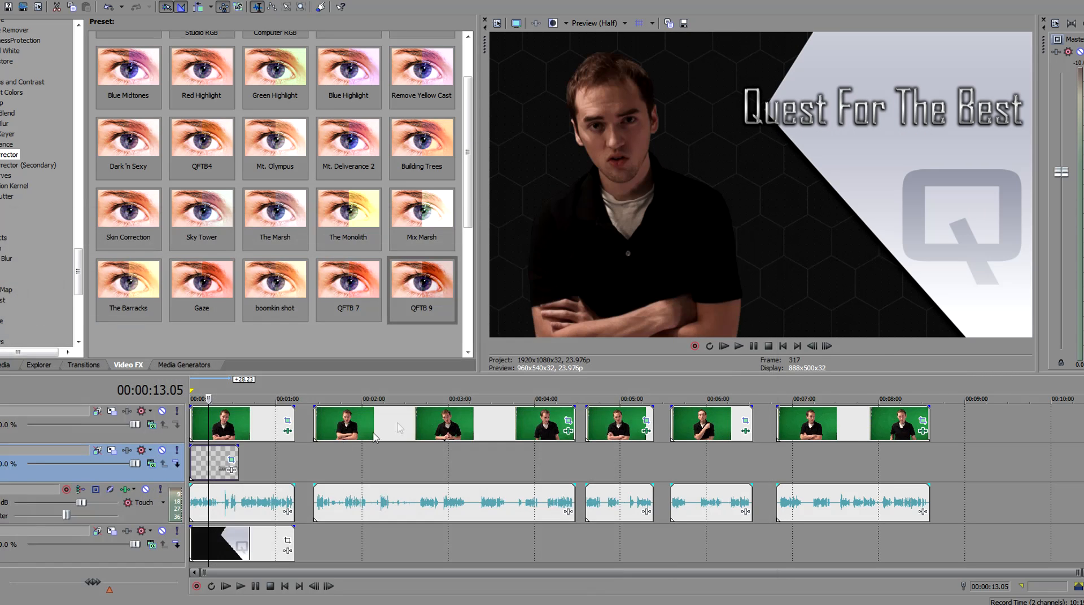
# Check the title's placement beside the man in the preview at several points within and just past the text event
pyautogui.click(202, 459)
pyautogui.scroll(5, 201, 459)
pyautogui.click(210, 460)
pyautogui.scroll(-4, 226, 499)
pyautogui.click(248, 502)
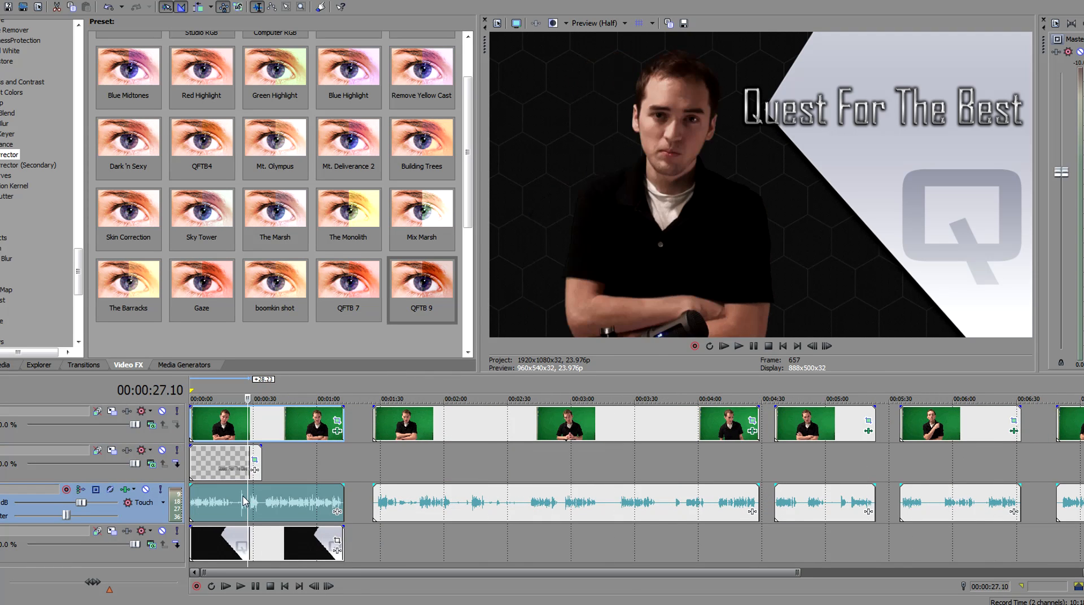
pyautogui.click(262, 501)
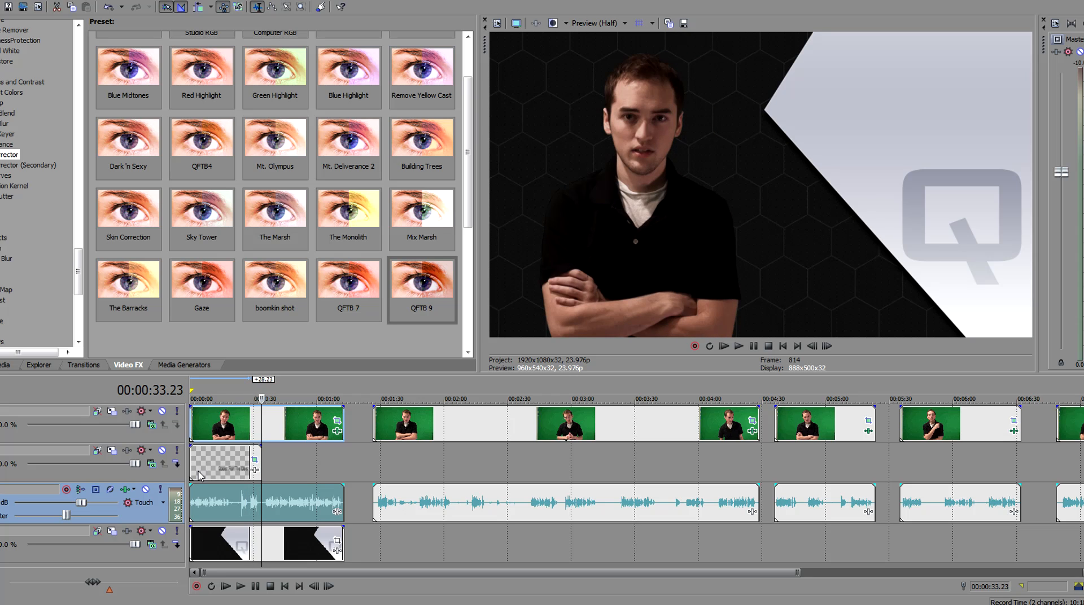
pyautogui.click(230, 465)
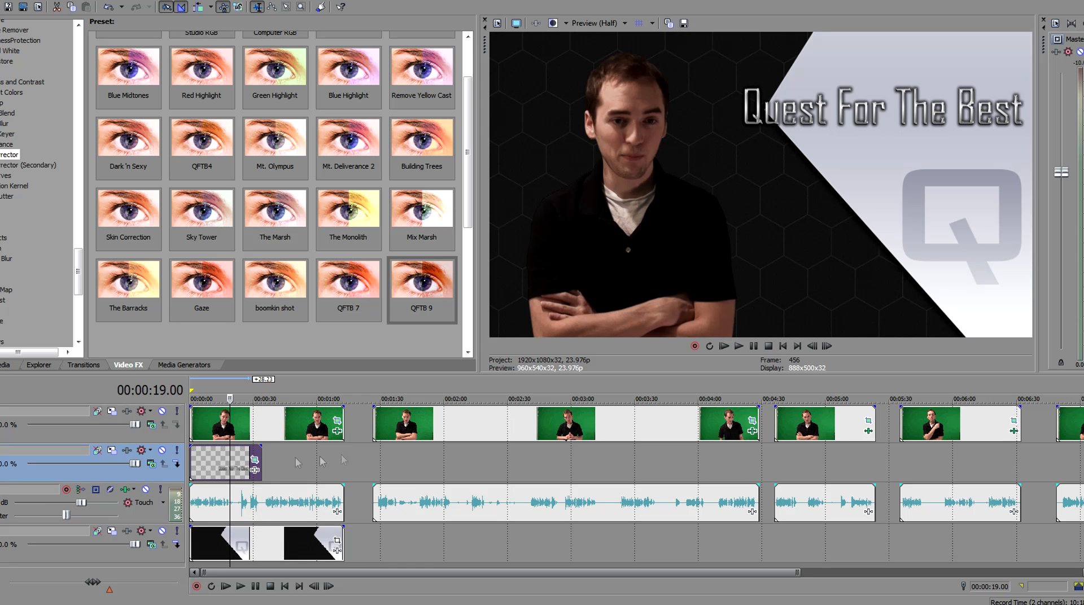
pyautogui.click(209, 460)
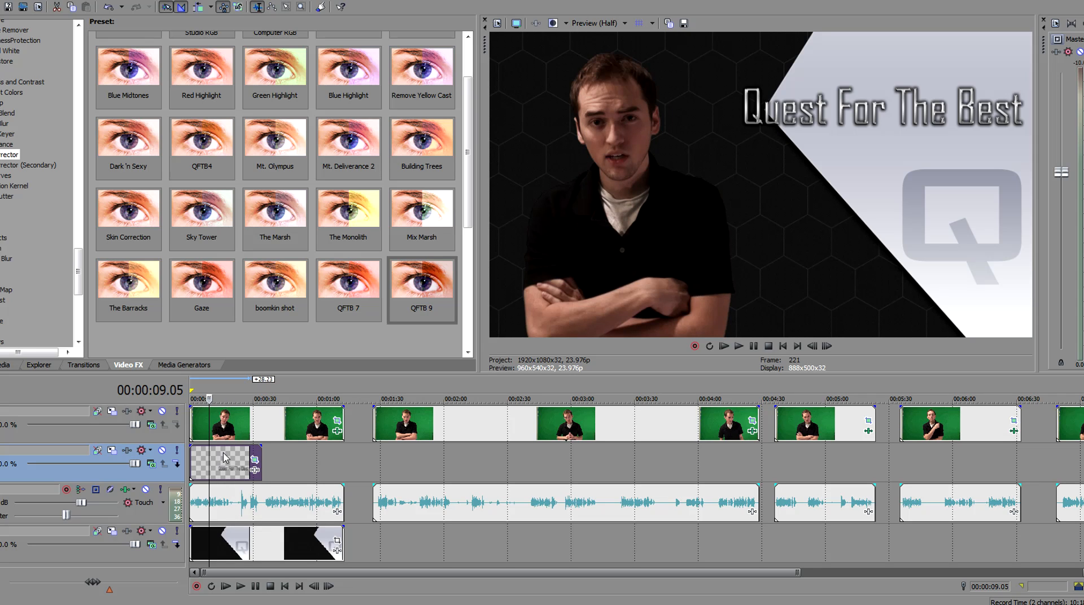